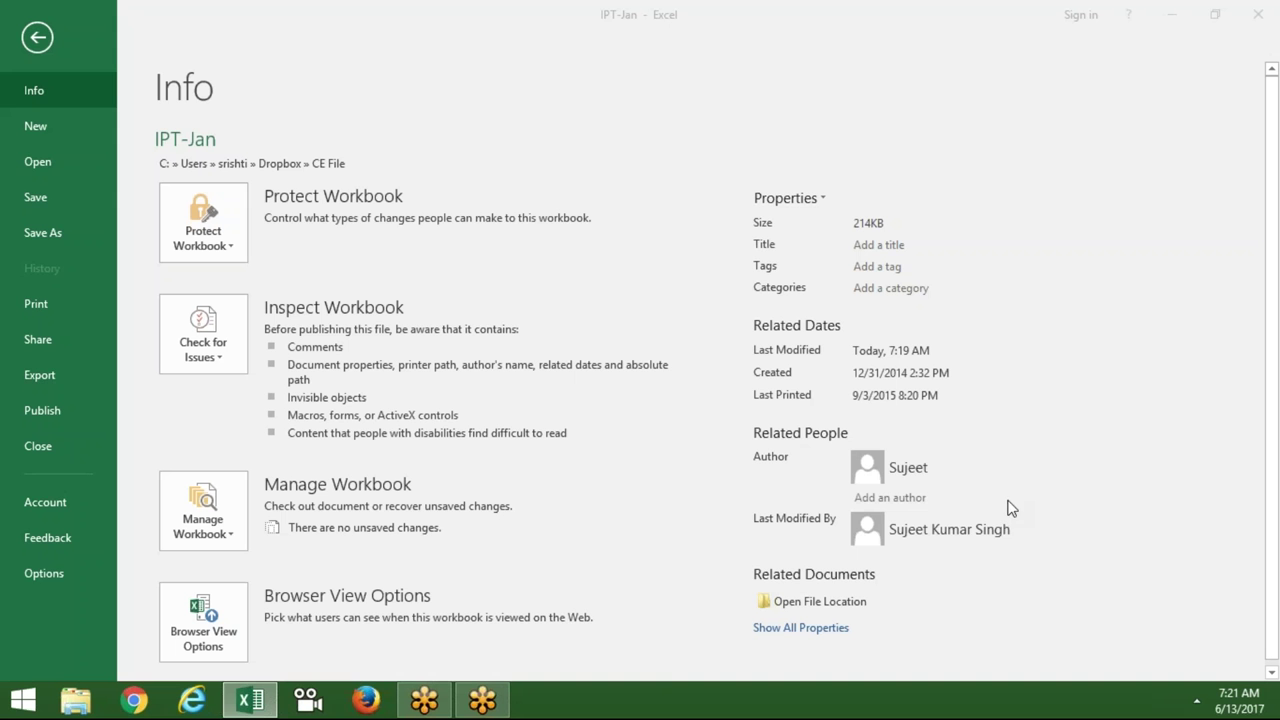
Step: Open the pinned data.xlsm workbook from the recent workbooks list
click(41, 163)
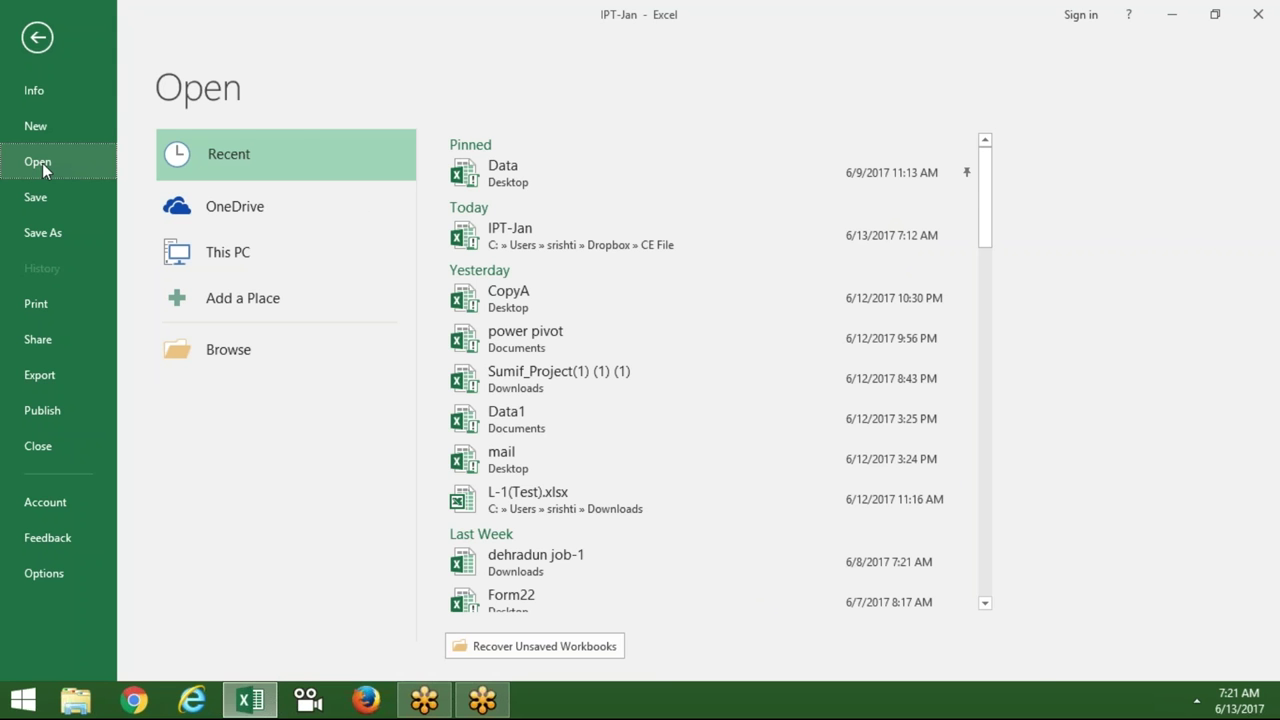
click(480, 170)
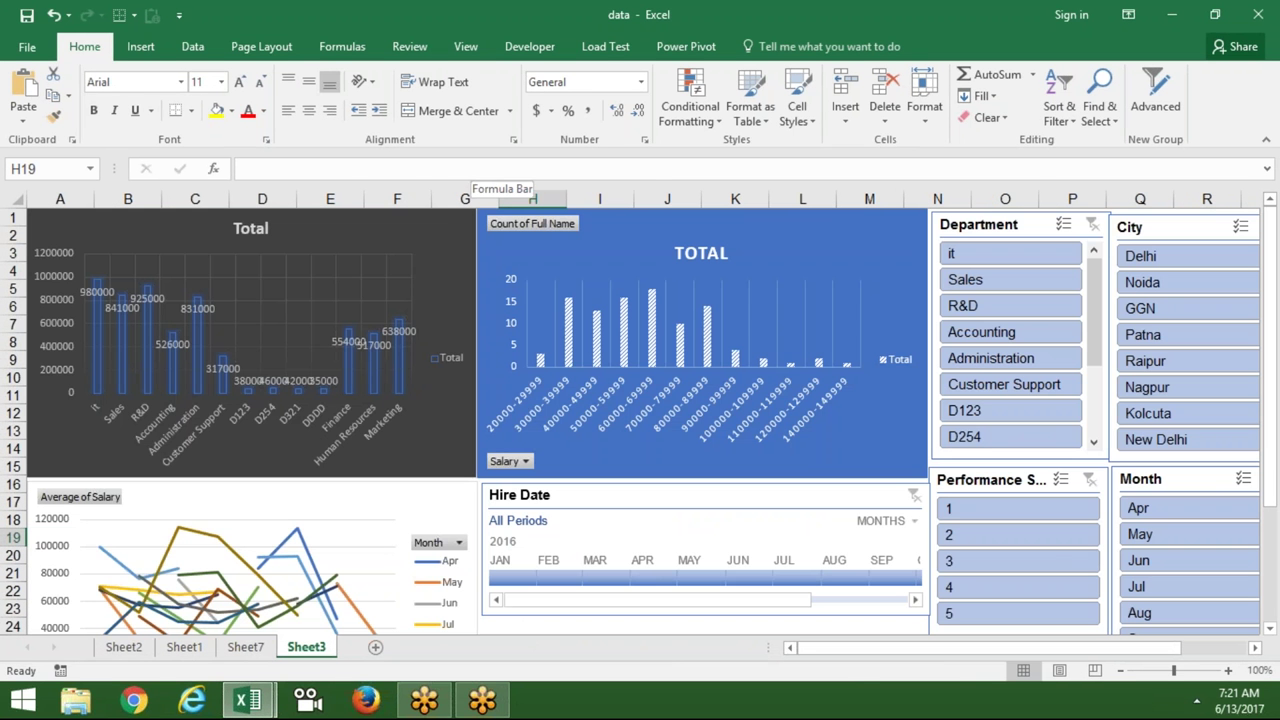
Step: Switch to Sheet1 to display the employee data table
click(200, 652)
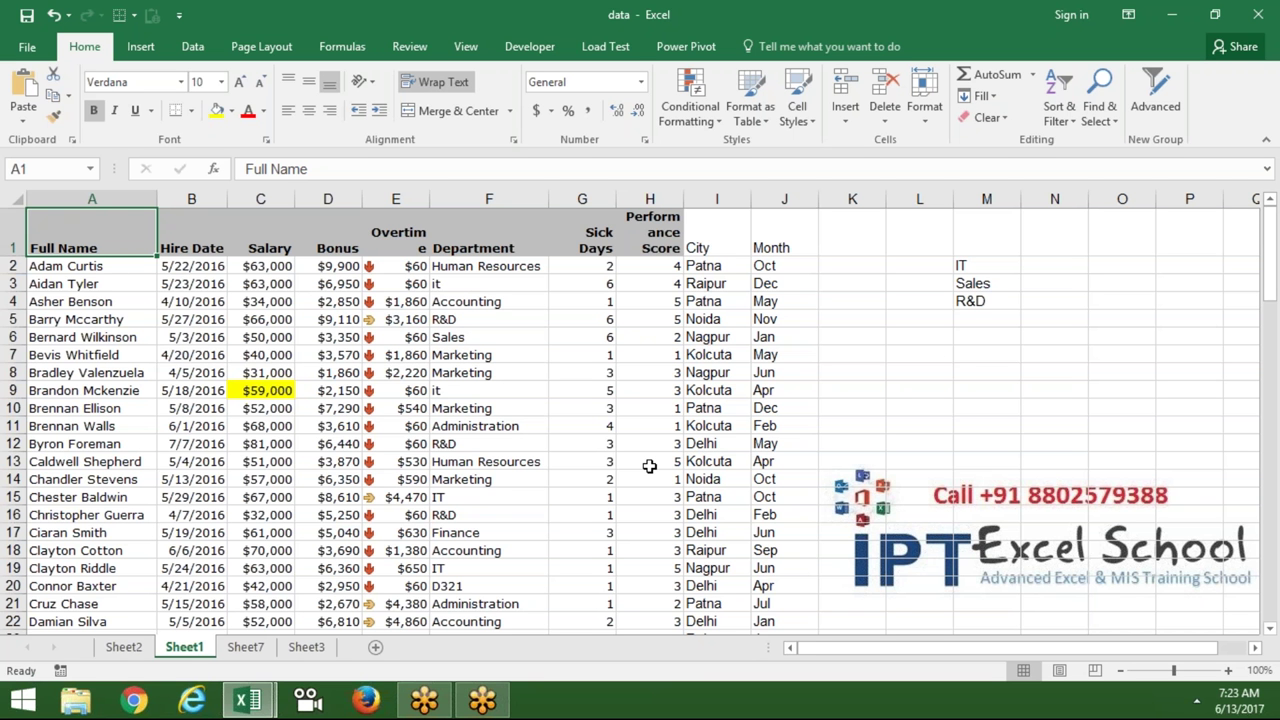
Step: Delete the Month header and all its values from column J
key(Right)
key(Right)
key(Right)
key(Right)
key(Right)
key(Right)
key(Right)
key(Right)
key(Right)
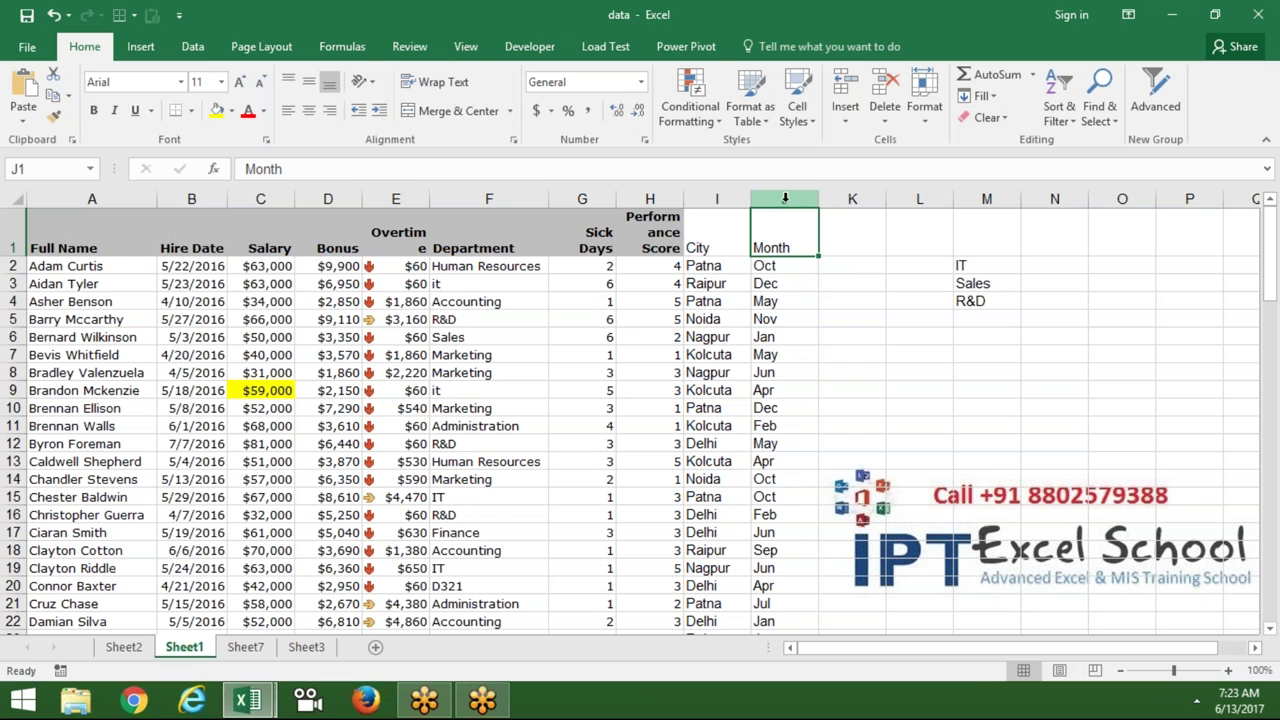
click(785, 199)
key(Delete)
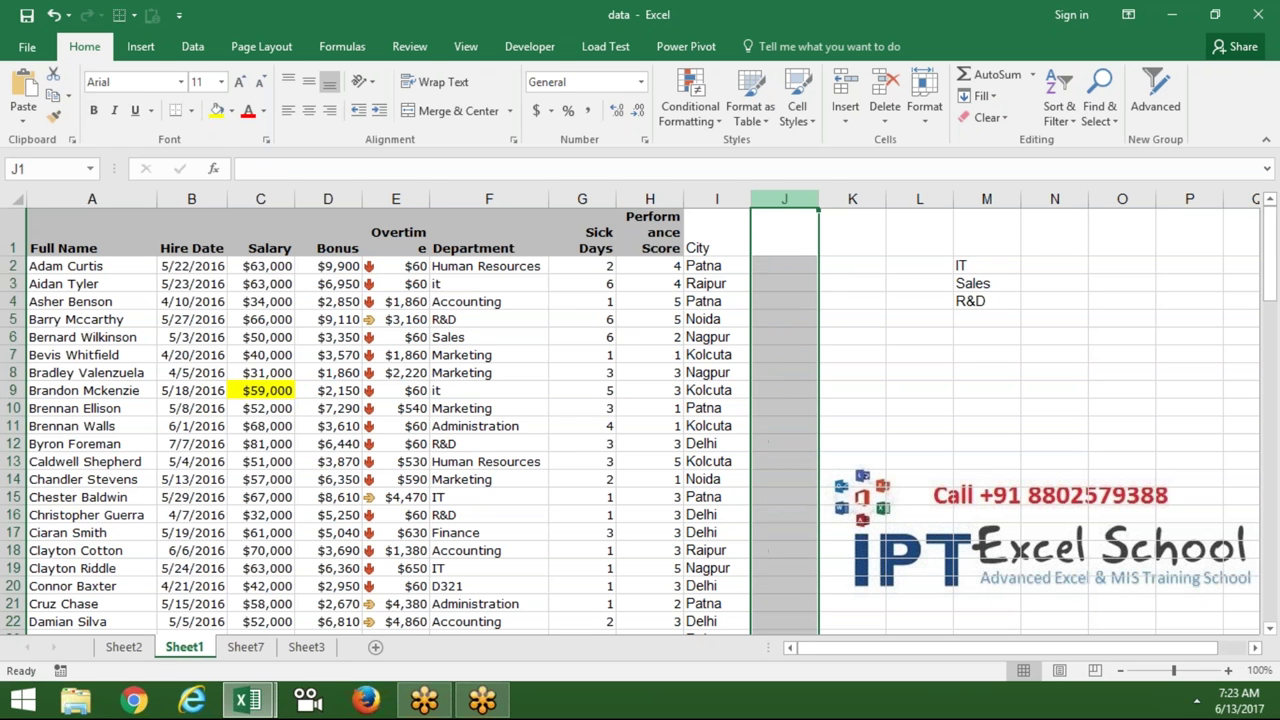
click(345, 285)
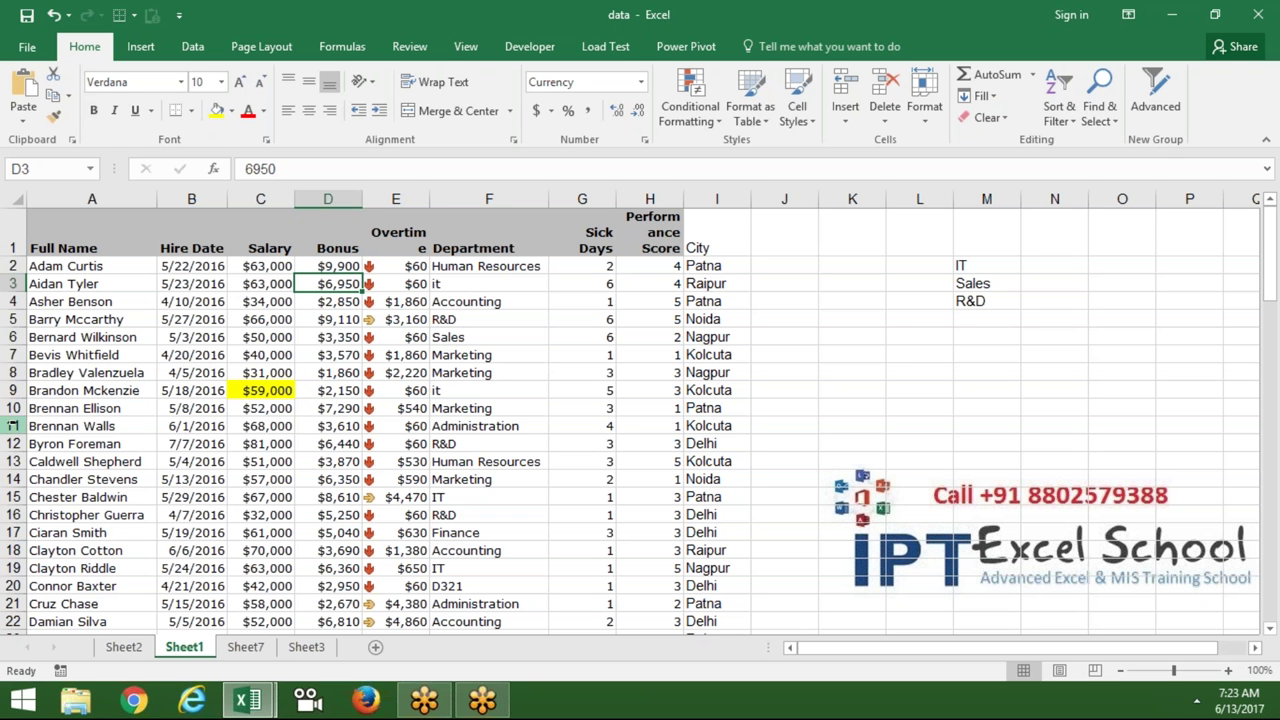
click(14, 443)
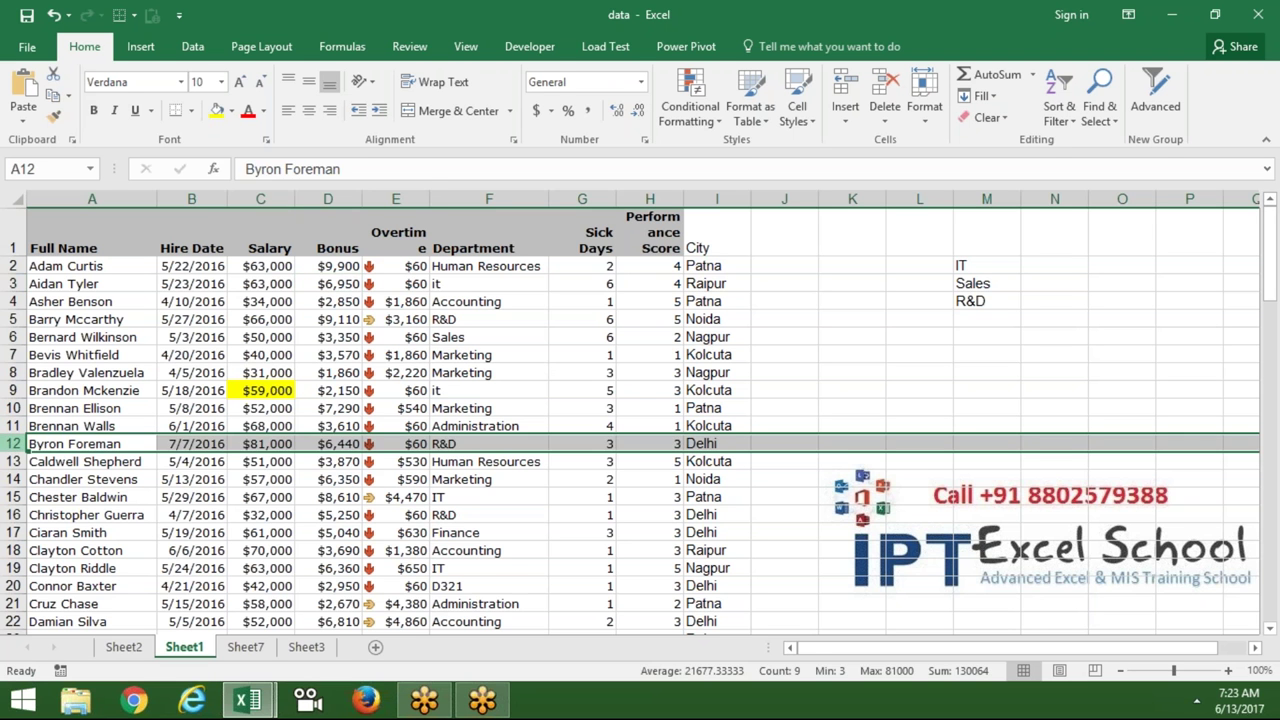
key(ctrl+shift+plus)
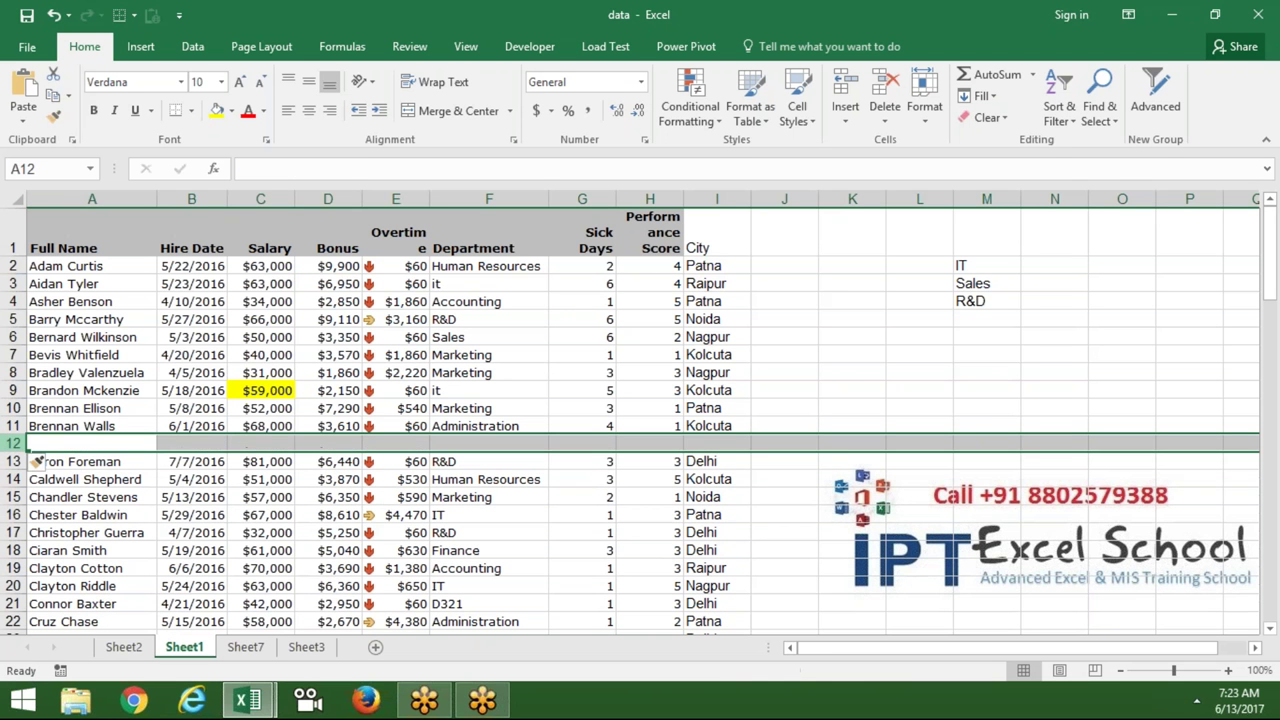
click(45, 388)
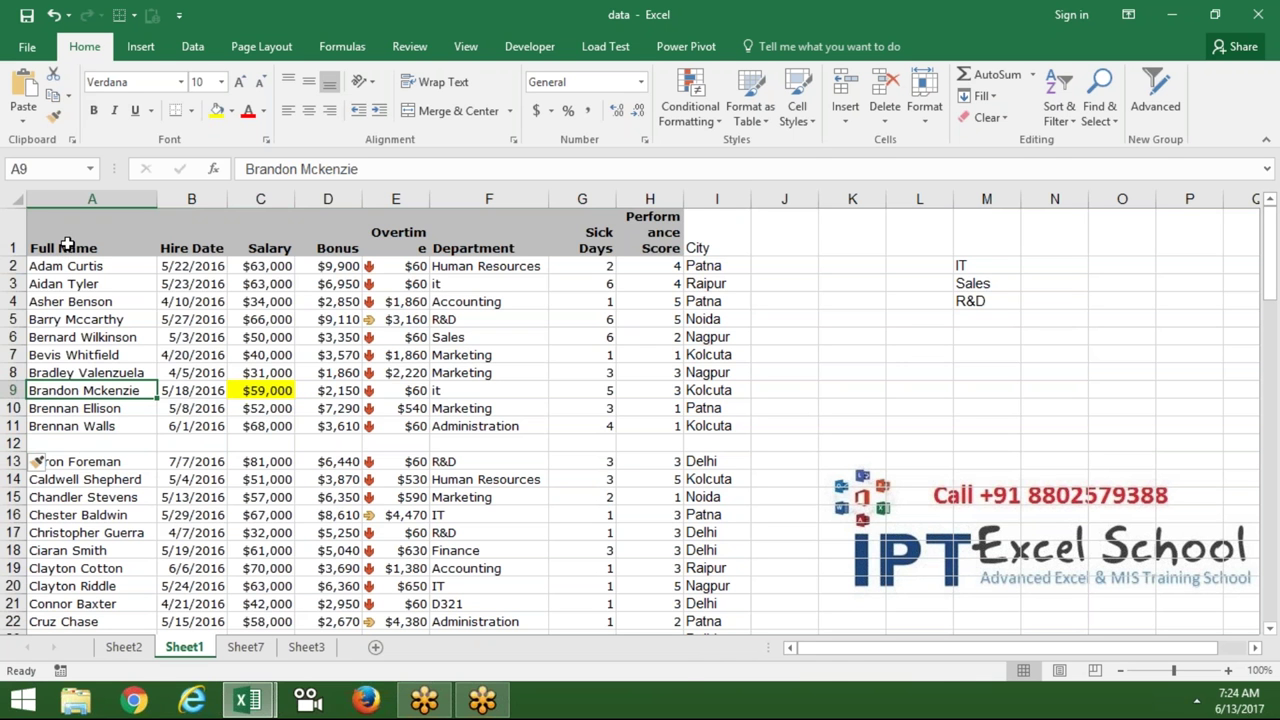
click(110, 320)
key(ctrl+a)
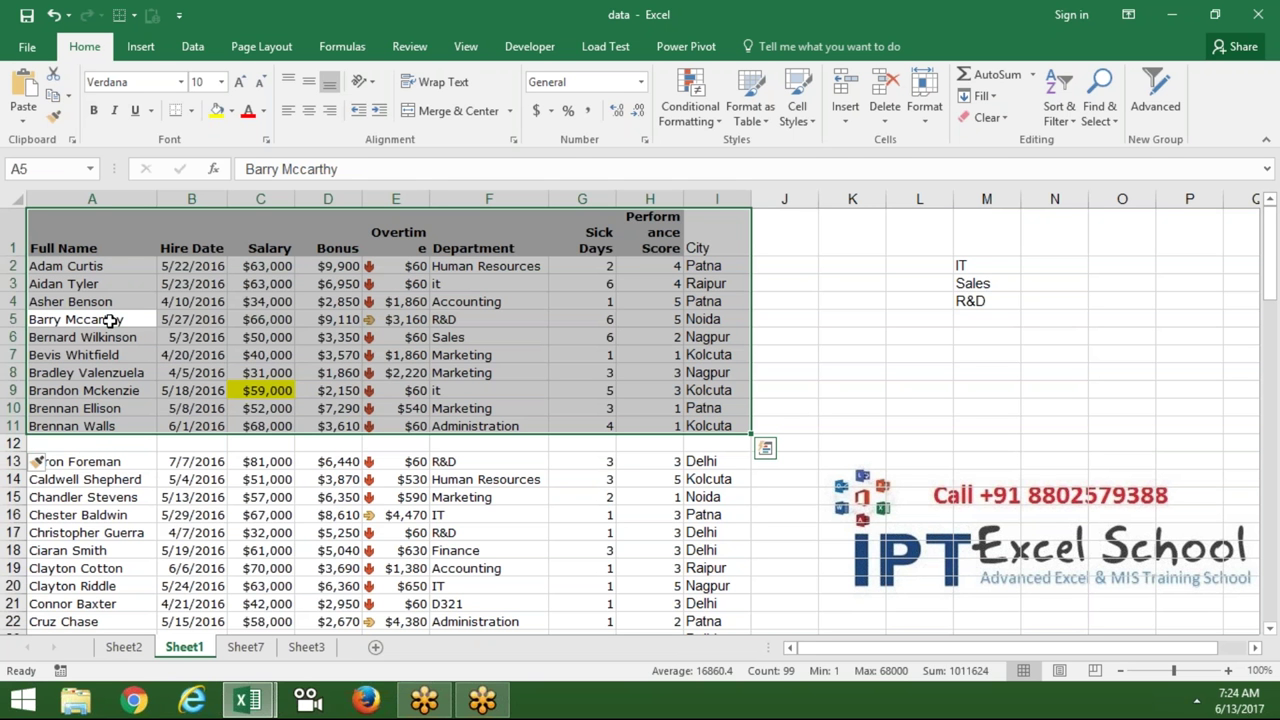
click(95, 477)
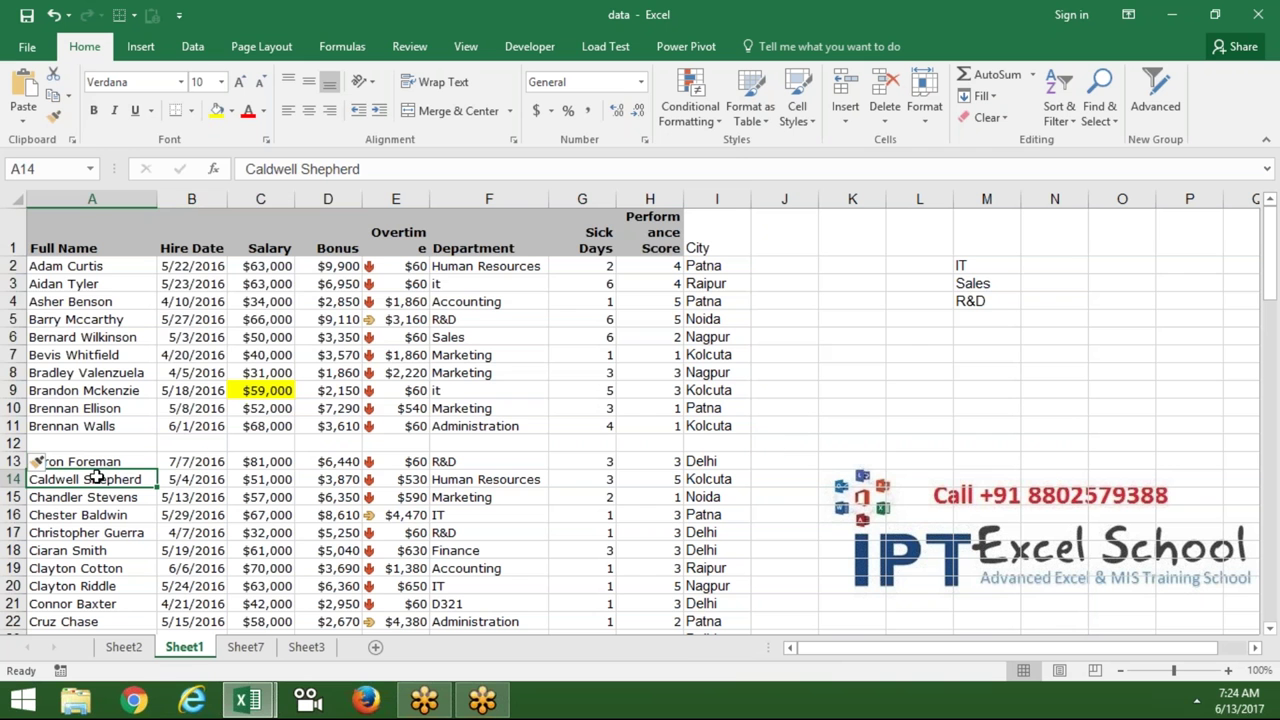
click(108, 389)
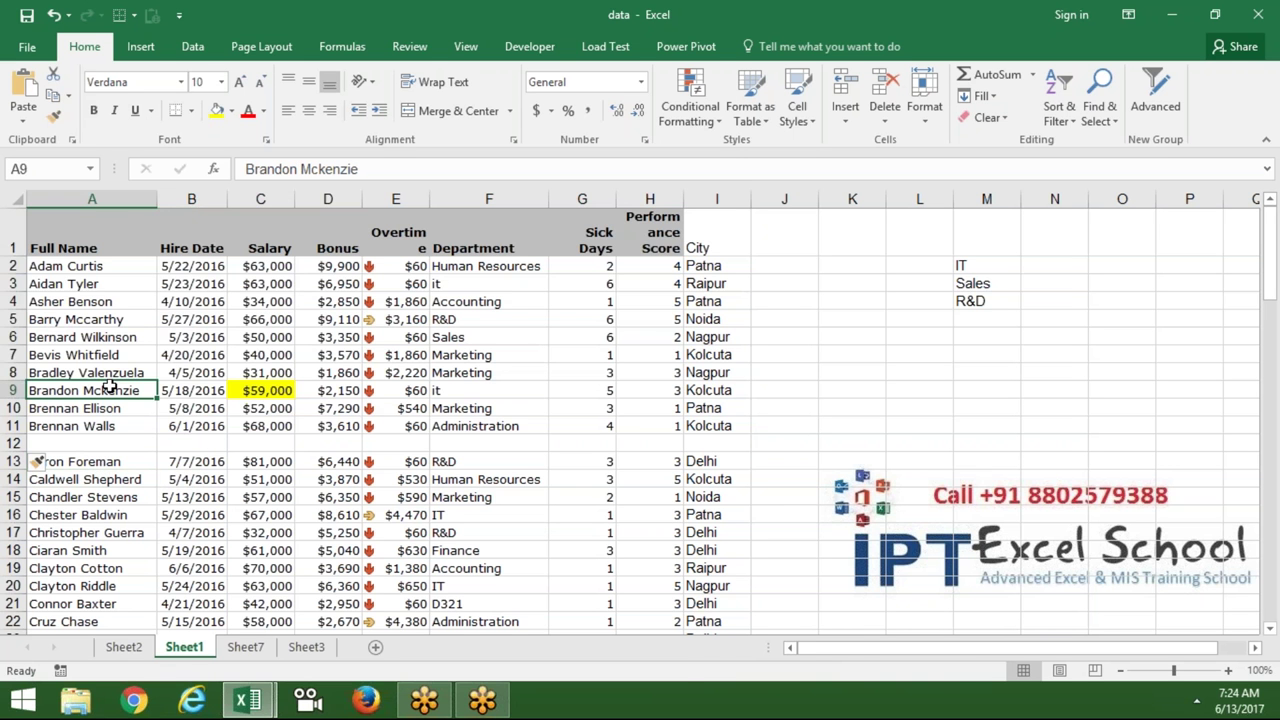
key(ctrl+a)
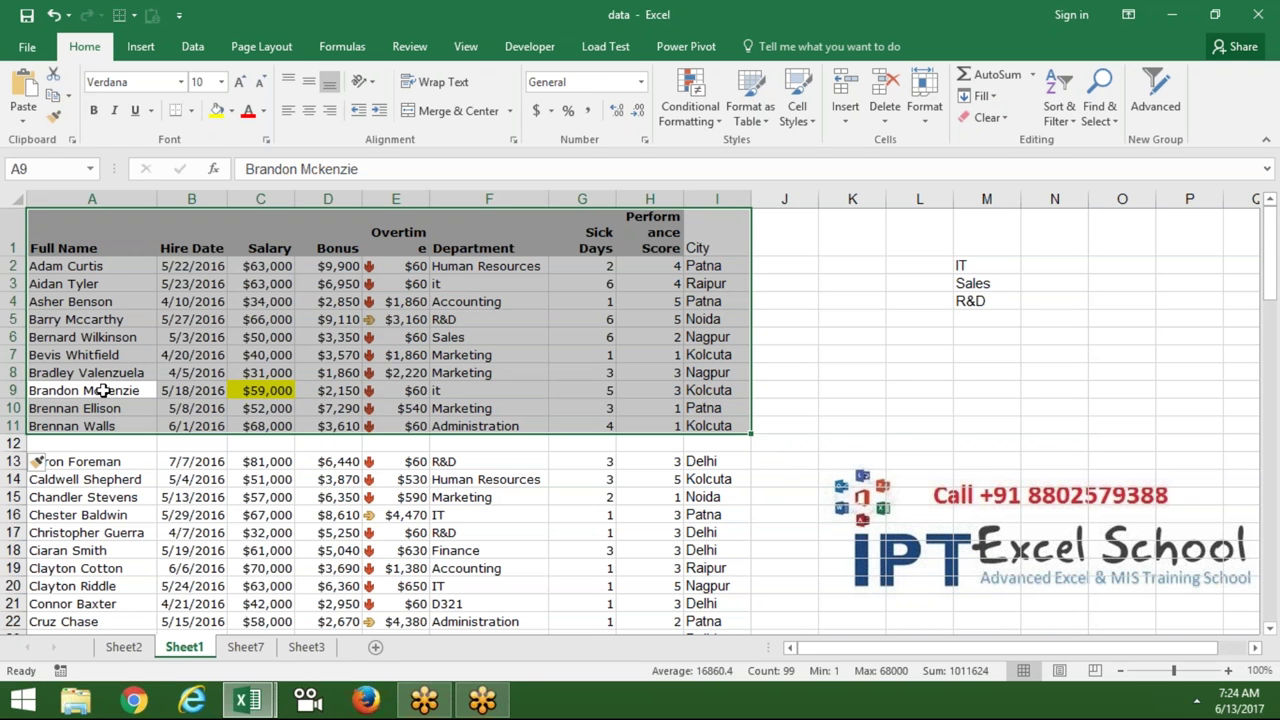
click(14, 442)
right_click(18, 444)
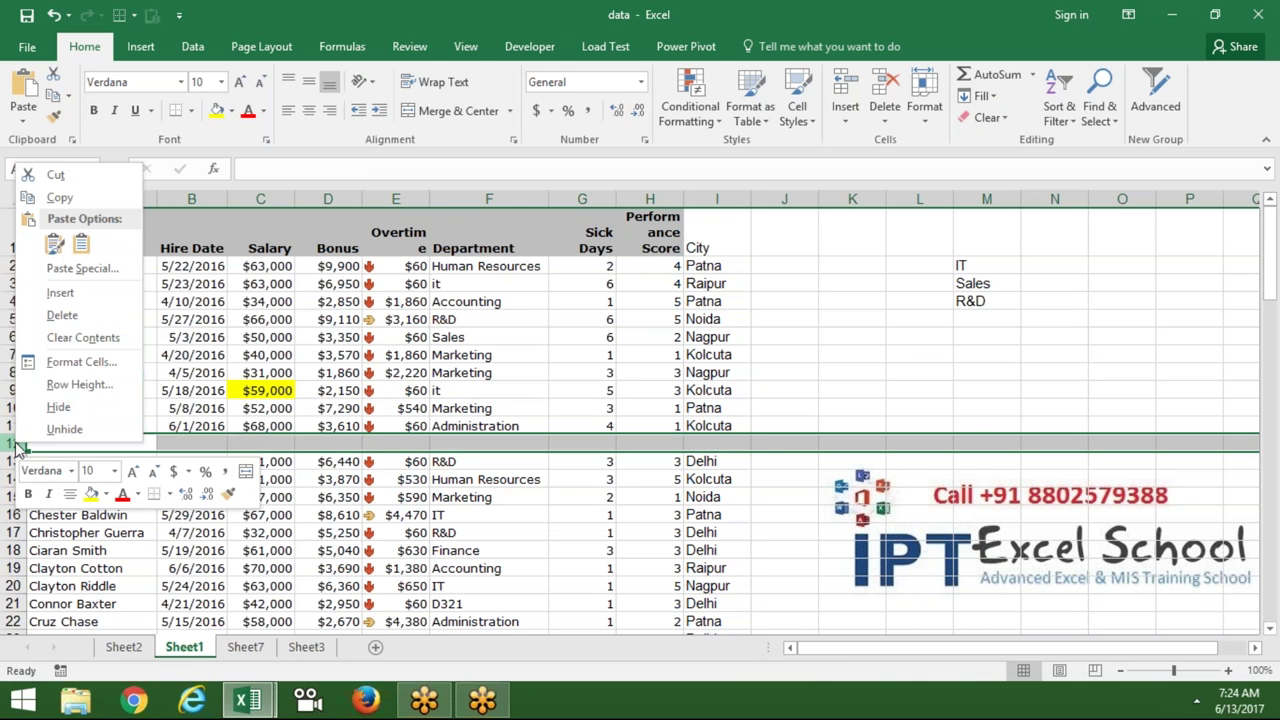
click(62, 315)
click(133, 302)
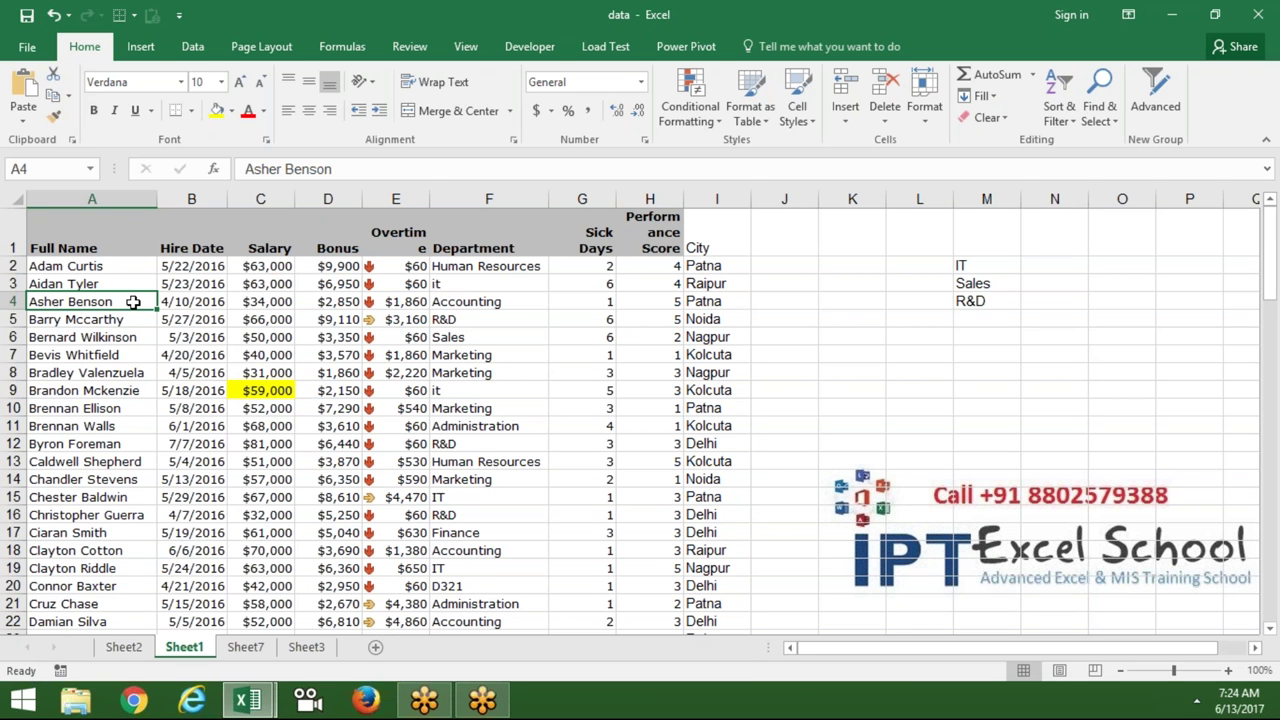
click(130, 240)
click(139, 46)
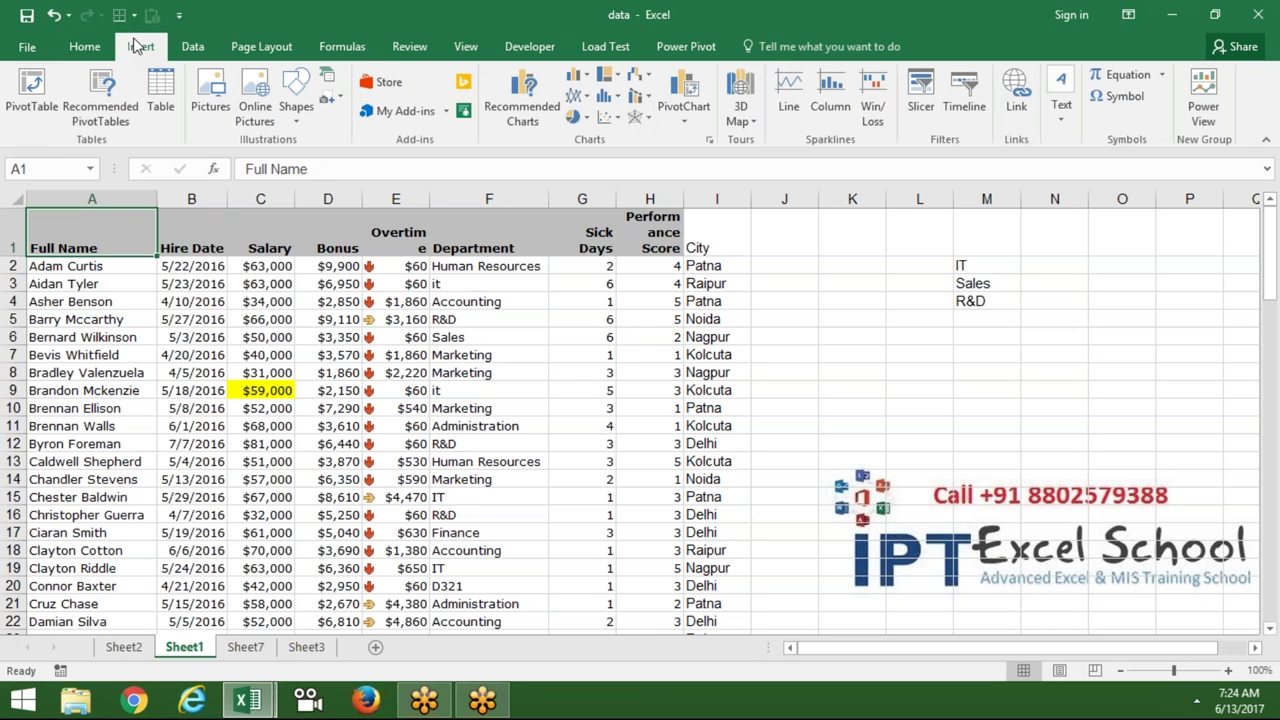
click(80, 117)
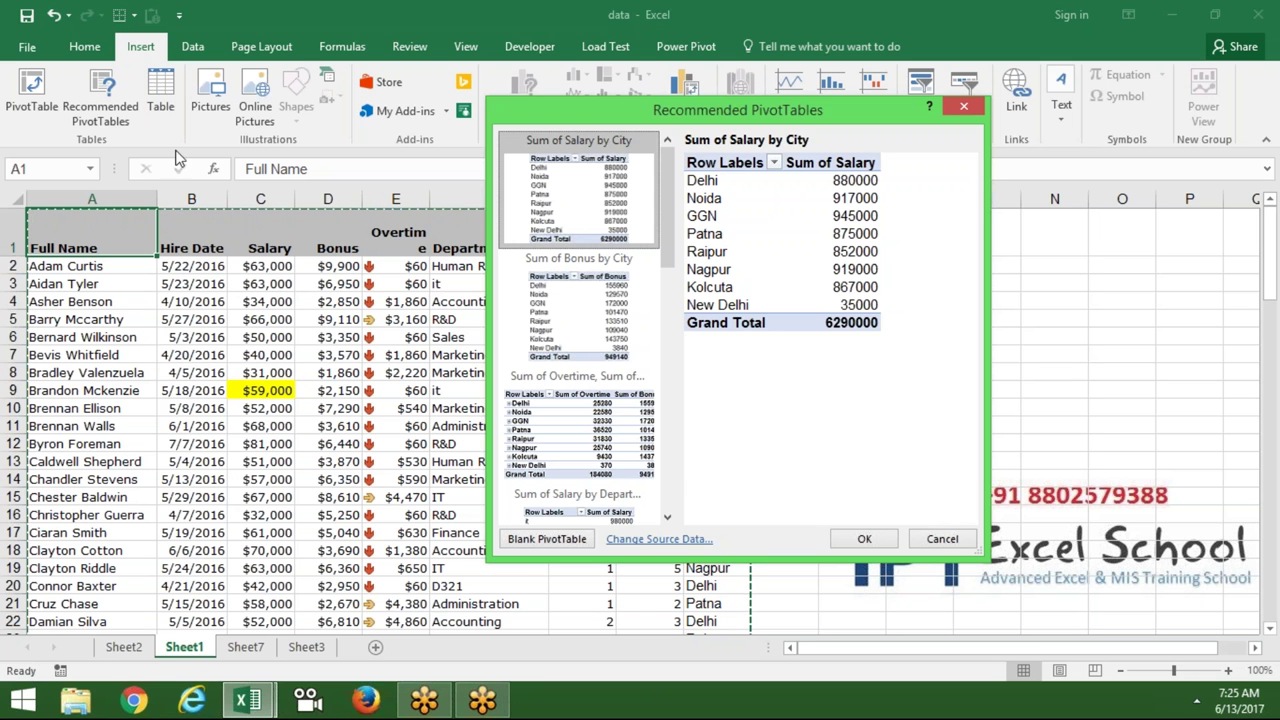
click(540, 295)
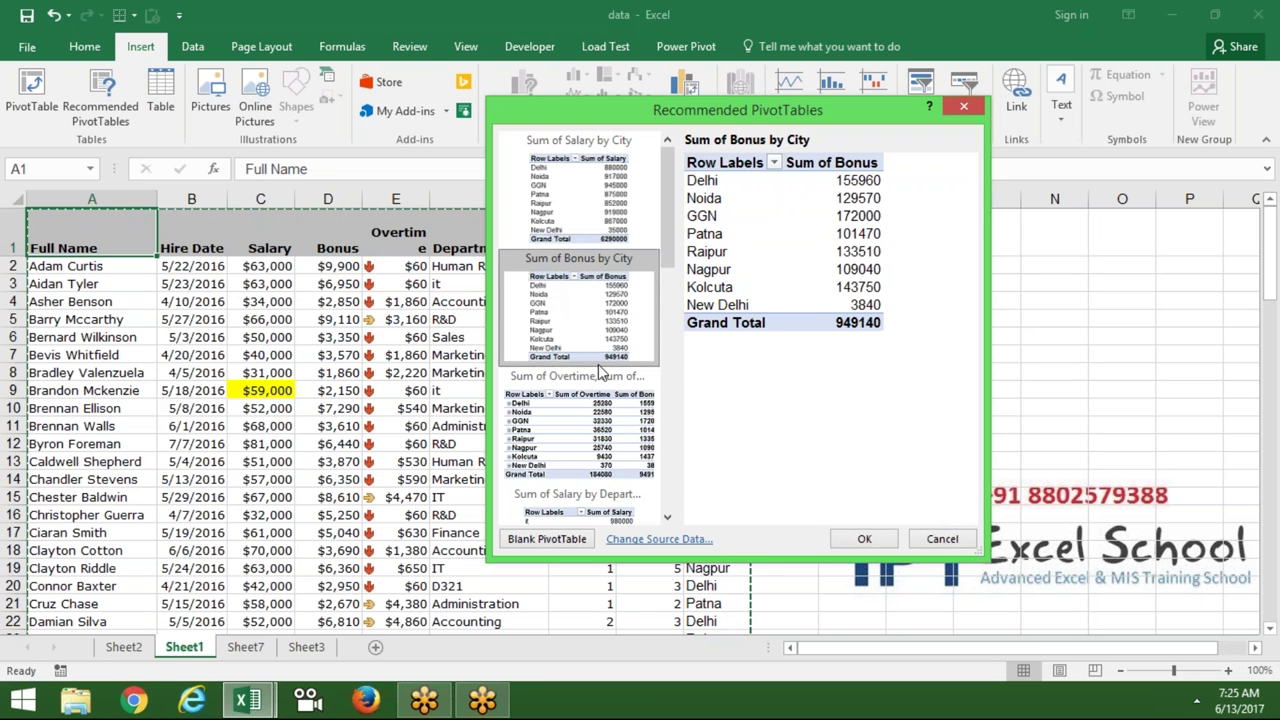
click(671, 517)
click(669, 517)
click(669, 517)
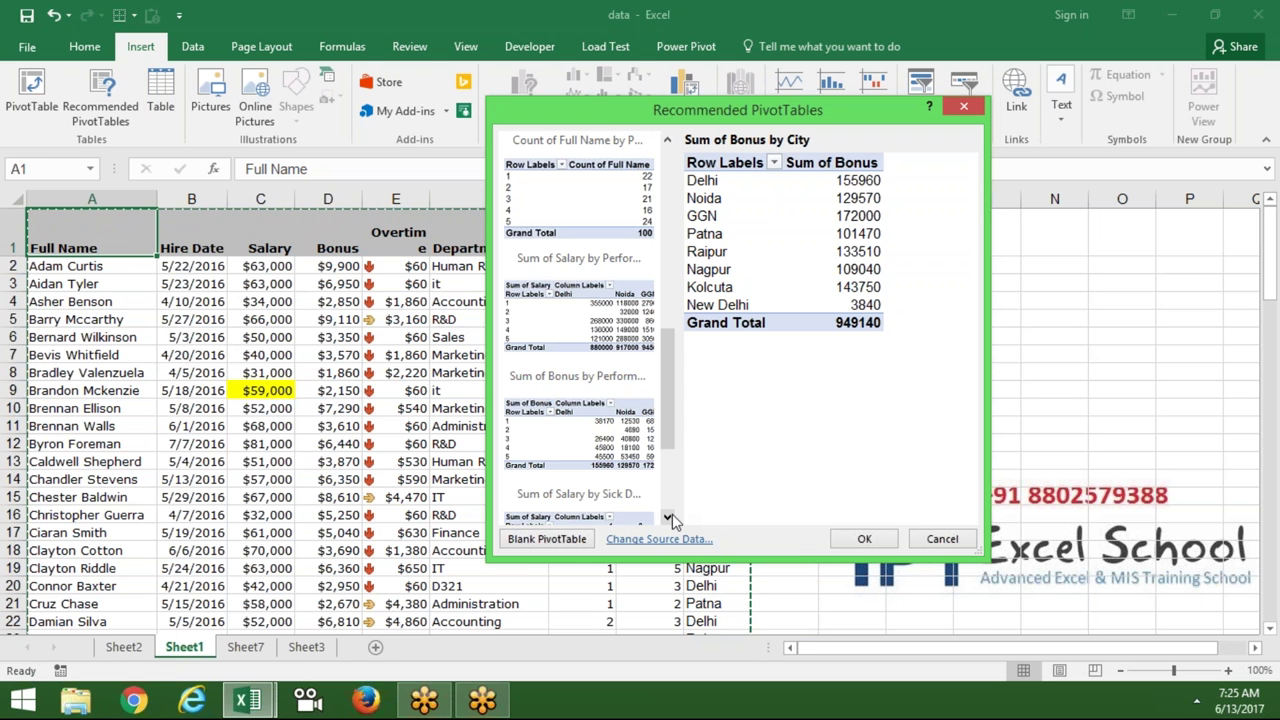
key(Escape)
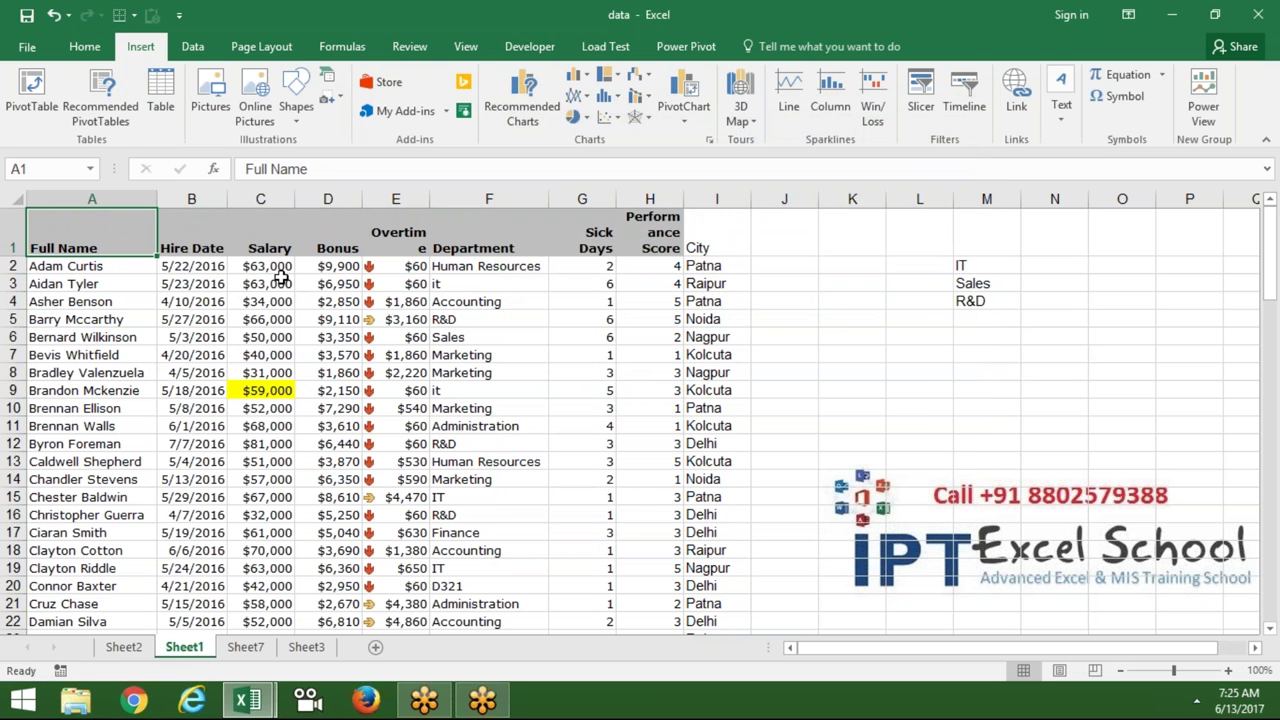
click(31, 88)
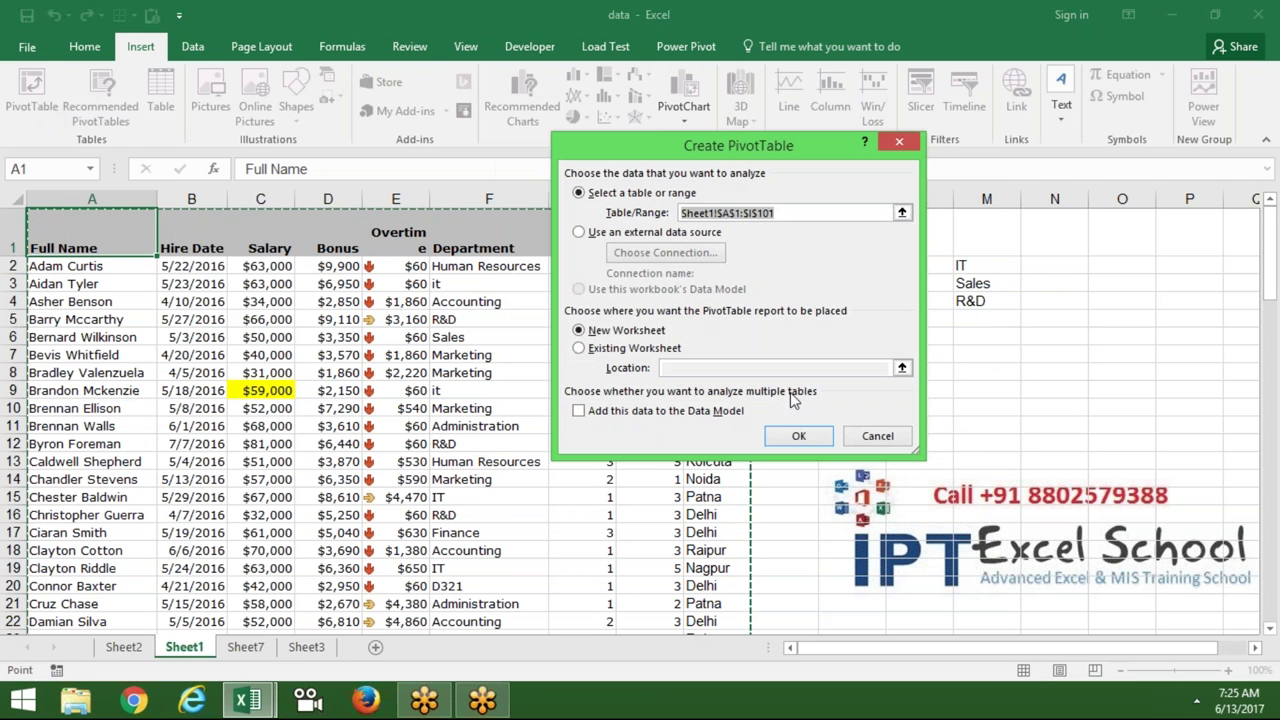
Step: Confirm creating PivotTable2 from Sheet1!$A$1:$I$101 on a new worksheet
click(796, 437)
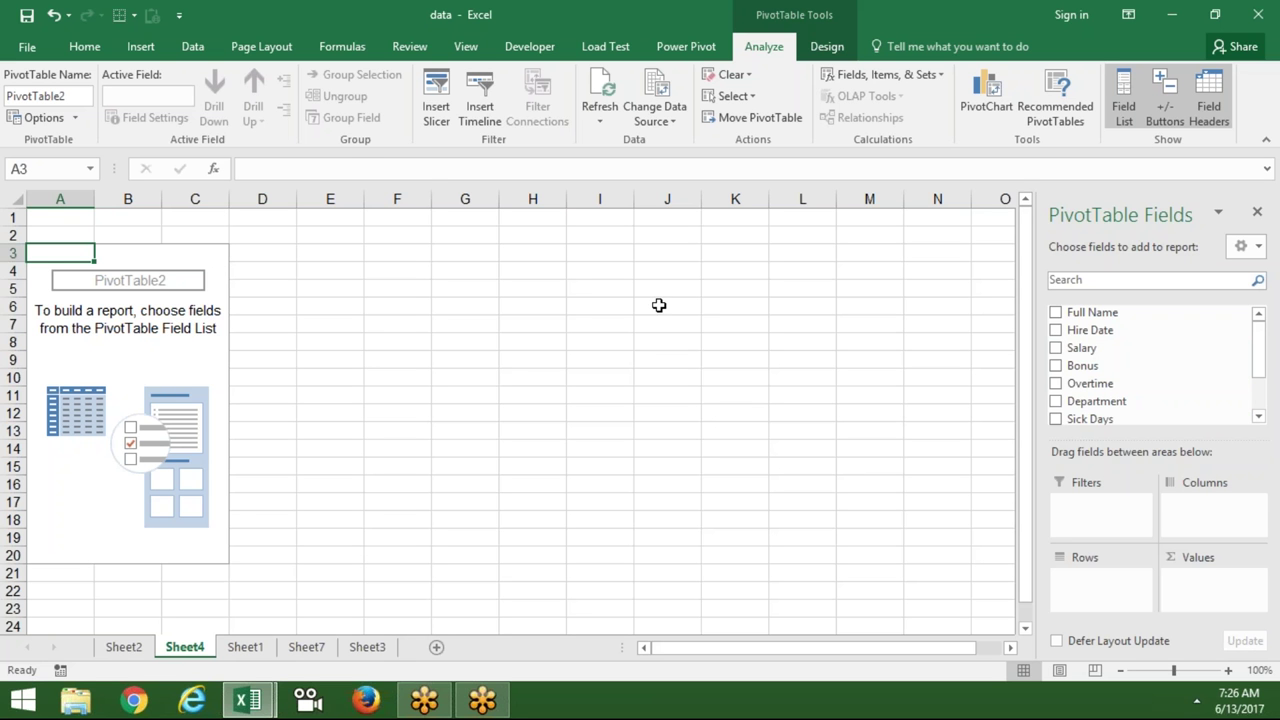
Step: Return to Sheet1 and check the Salary and Bonus column headers
click(1258, 416)
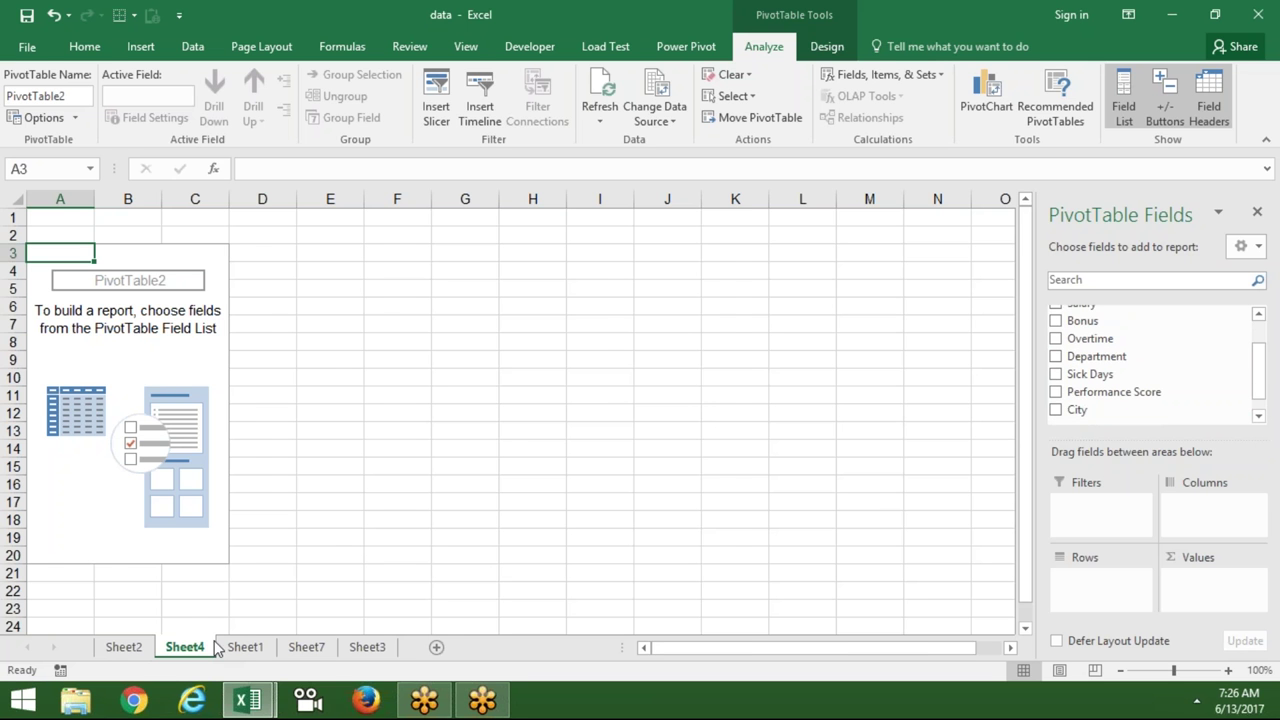
click(245, 647)
click(250, 246)
click(319, 245)
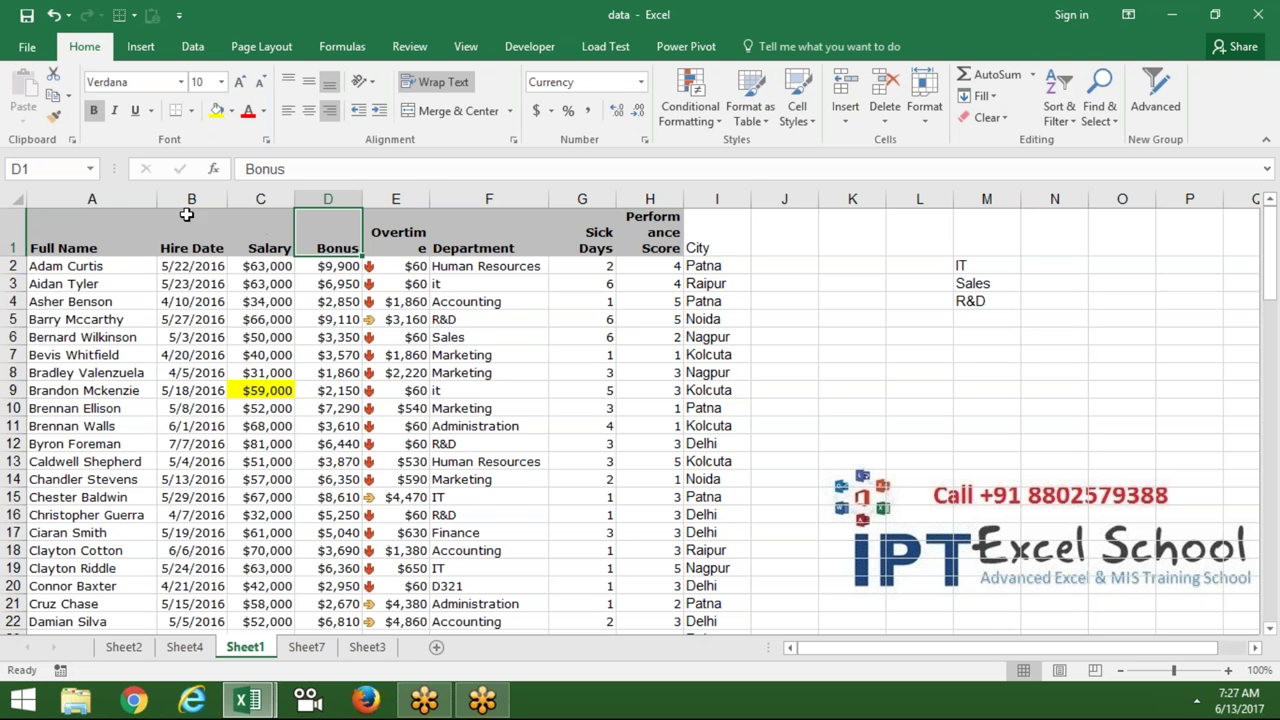
Step: Go back to Sheet4 showing the empty PivotTable2 and its field list
click(203, 649)
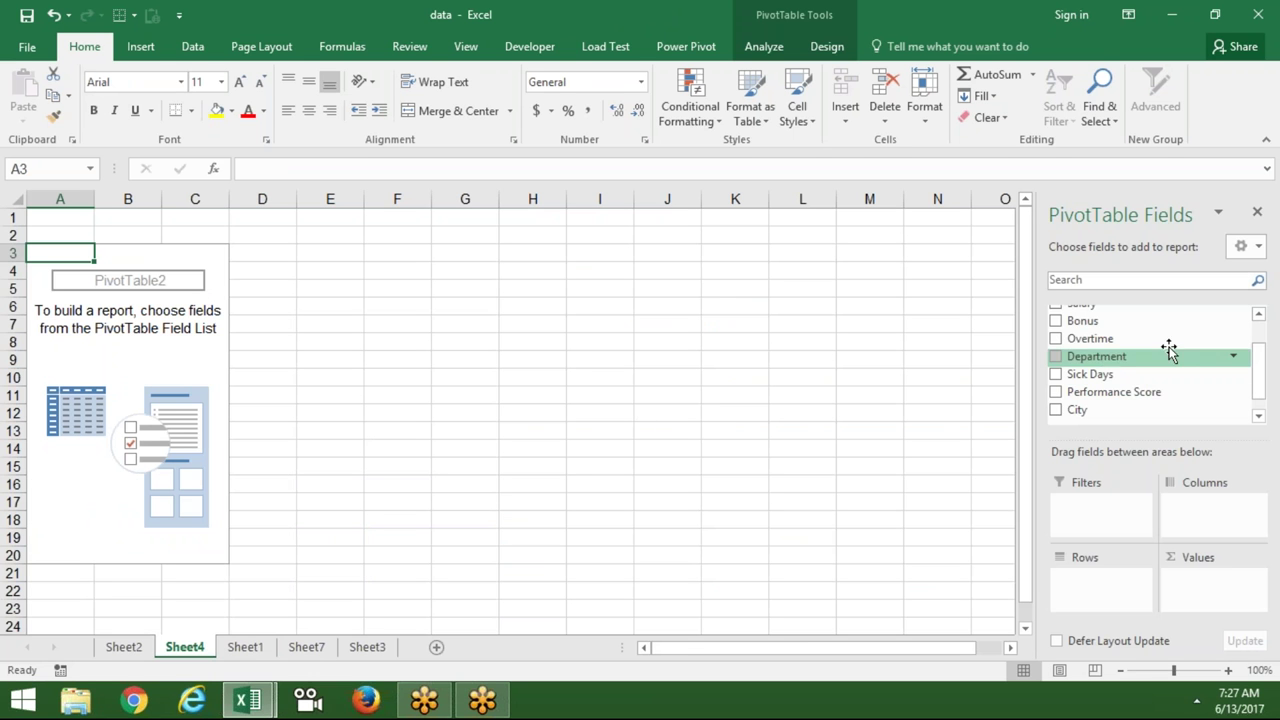
Step: Bring the field list back to the top and view Sheet1's employee table
click(1258, 314)
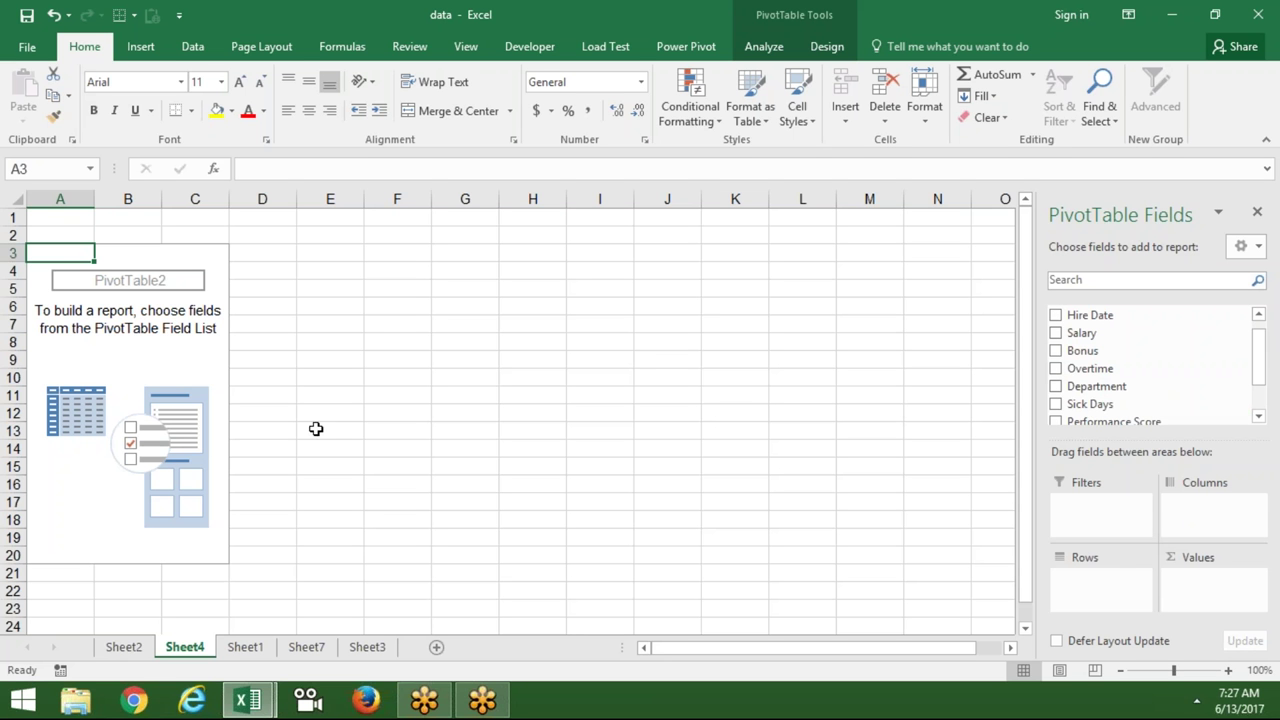
click(238, 650)
Step: Check cells C10 and A1 on Sheet1, then return to the empty PivotTable2 on Sheet4
click(233, 408)
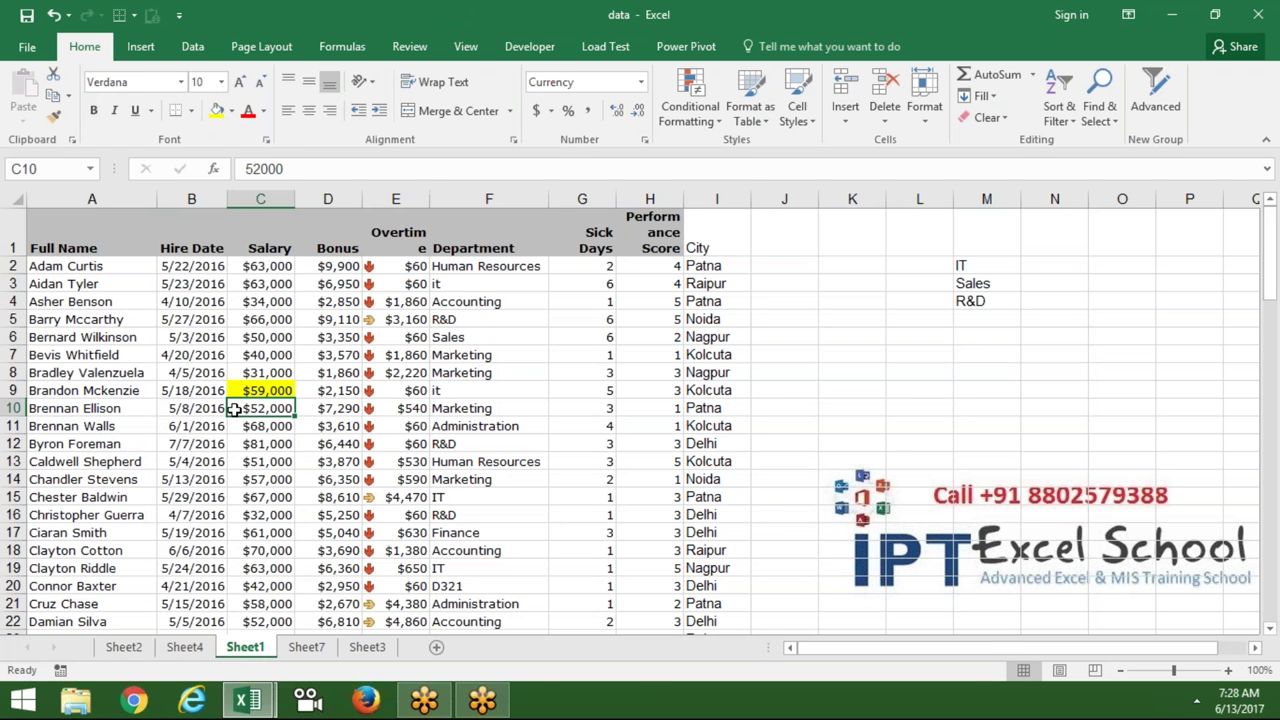
click(120, 195)
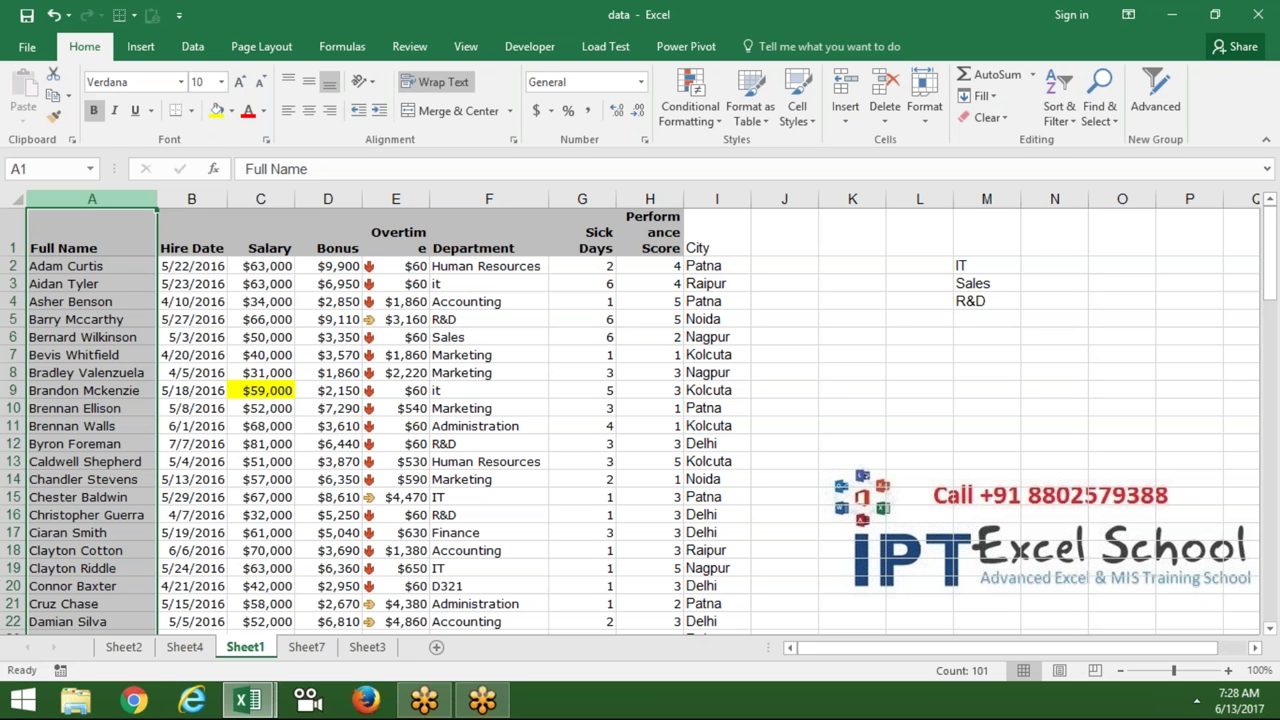
click(314, 229)
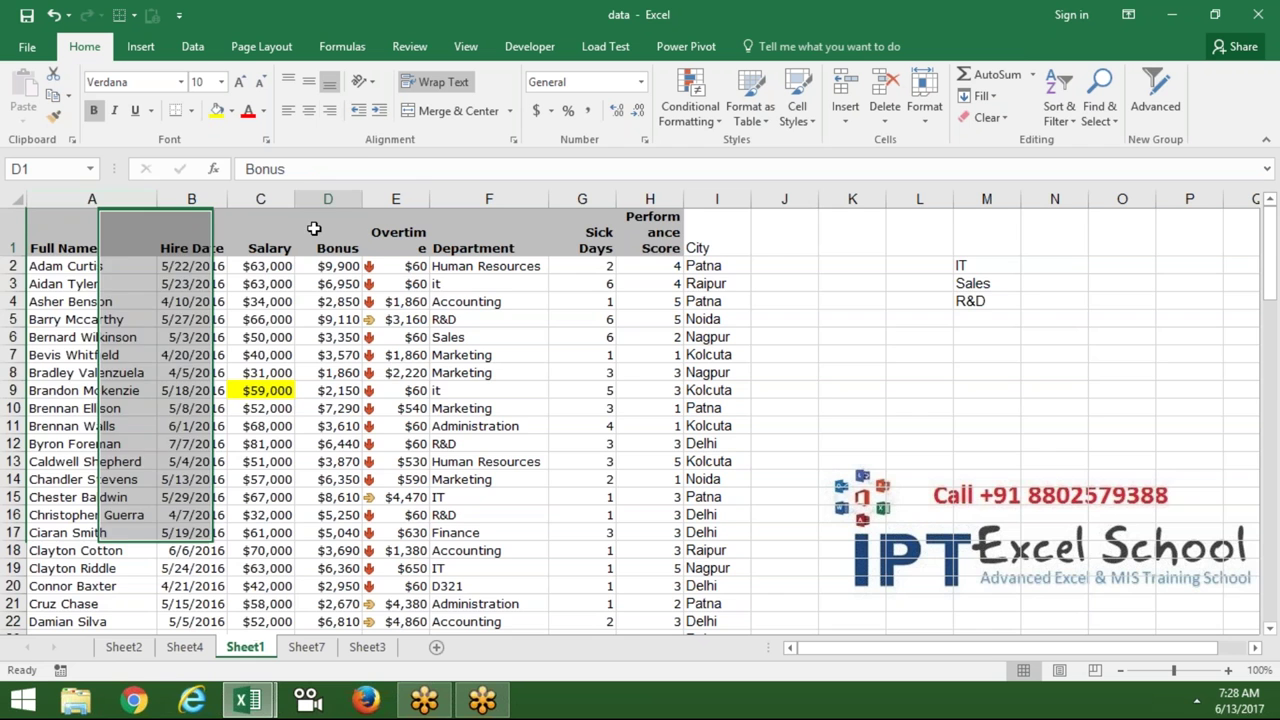
click(184, 647)
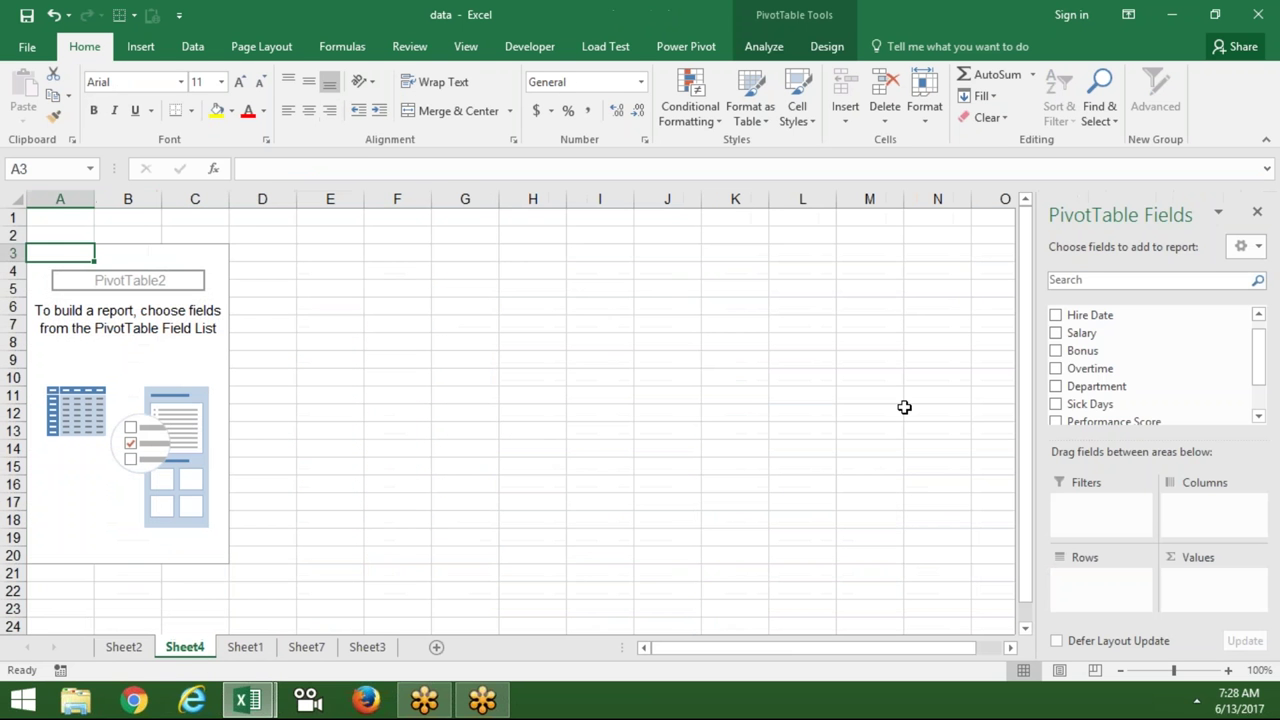
mouse_move(1095, 386)
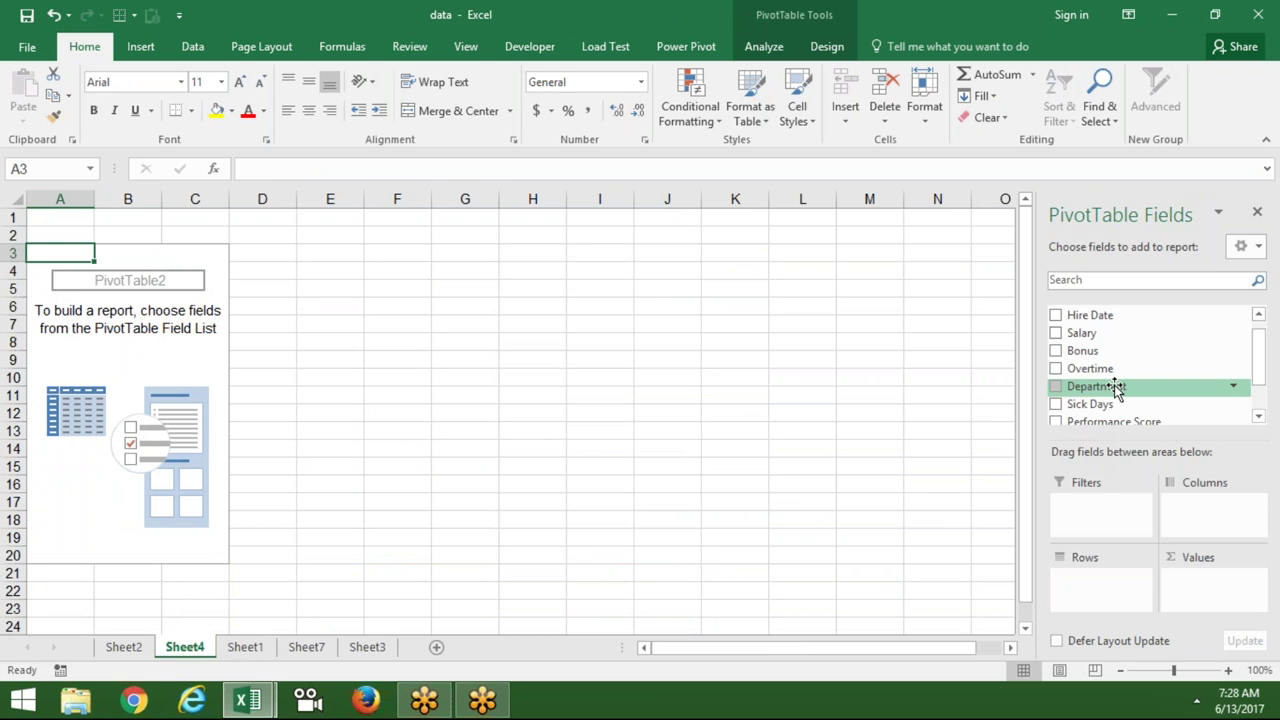
Step: Add Department to the pivot rows and select the labels from it through Marketing
drag(1116, 388, 1100, 578)
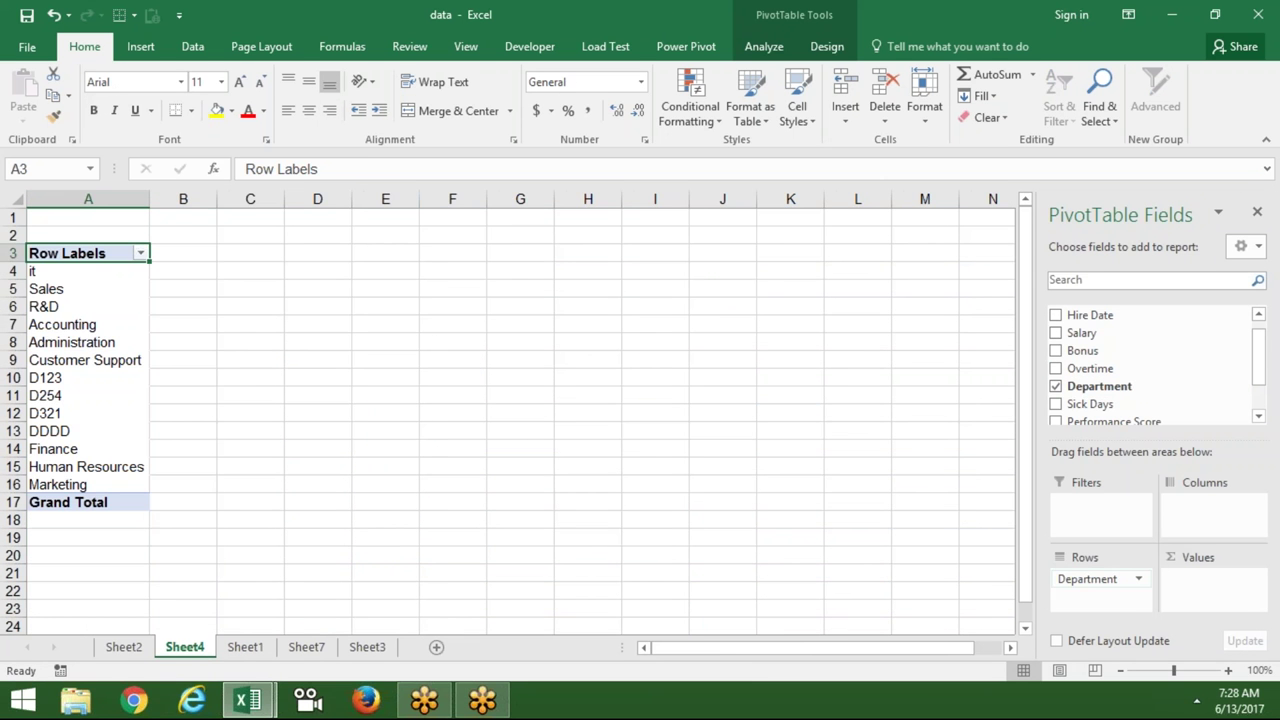
click(105, 272)
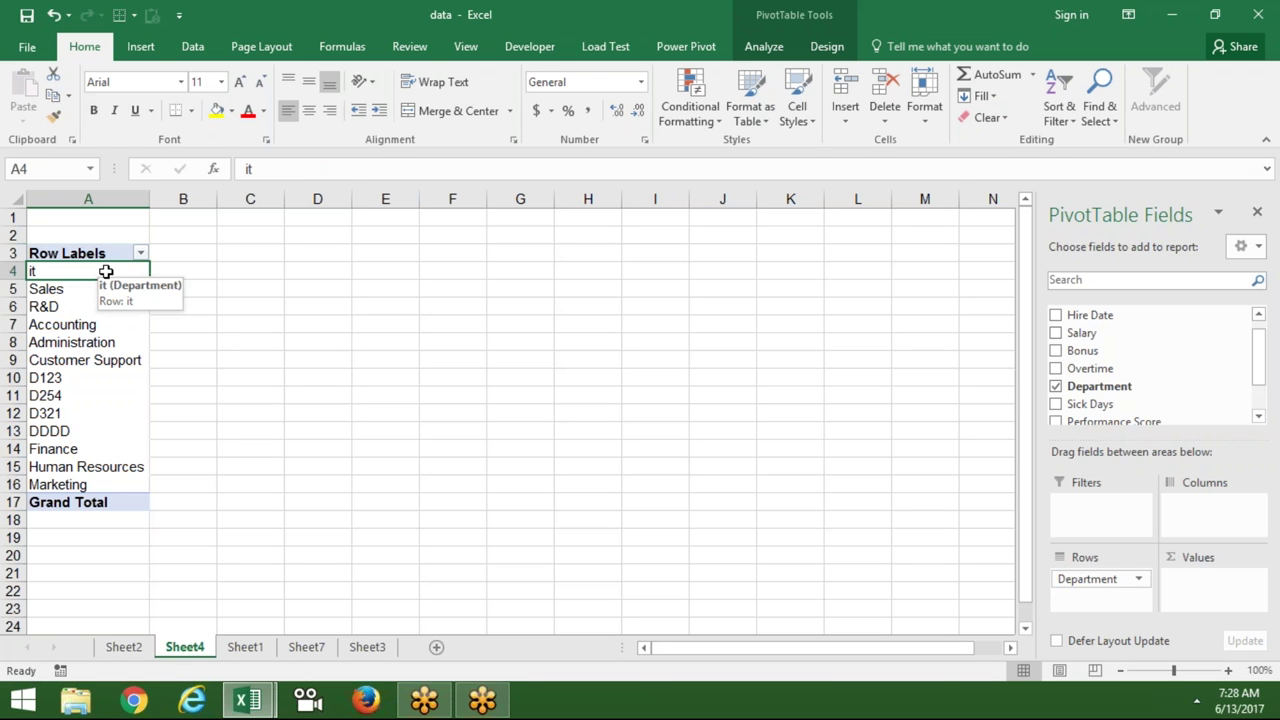
drag(105, 272, 135, 467)
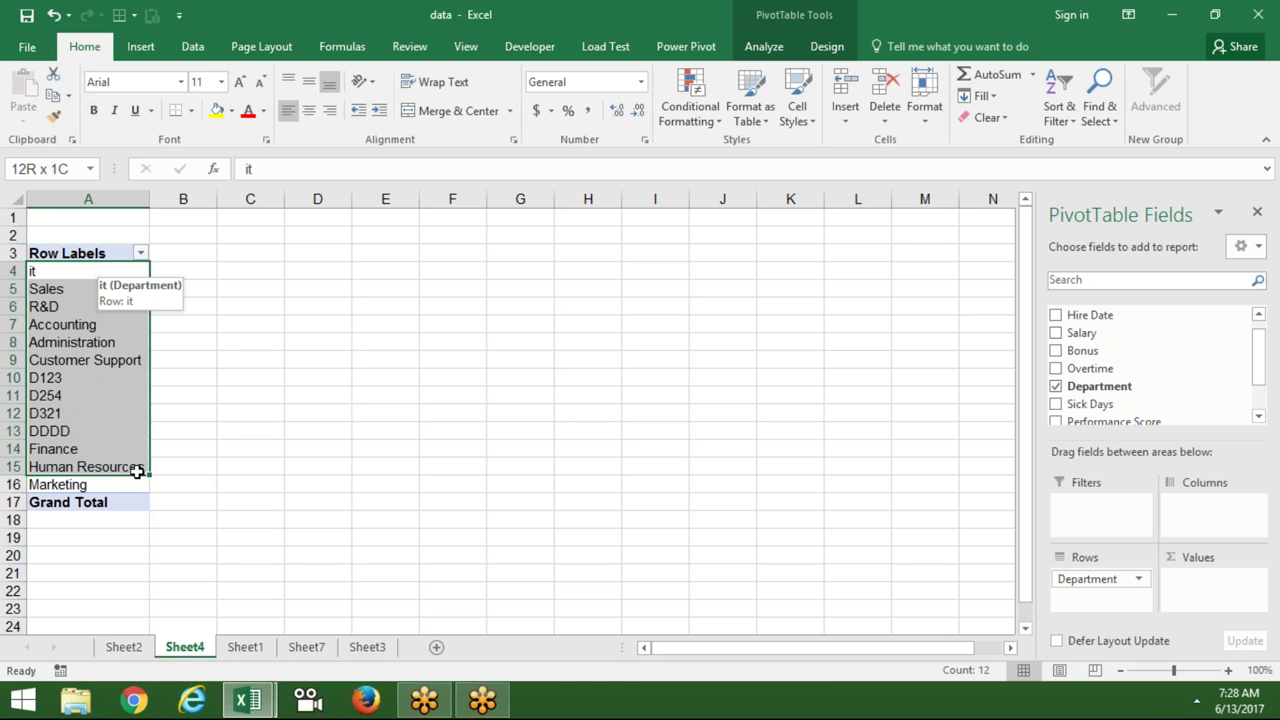
drag(135, 467, 138, 479)
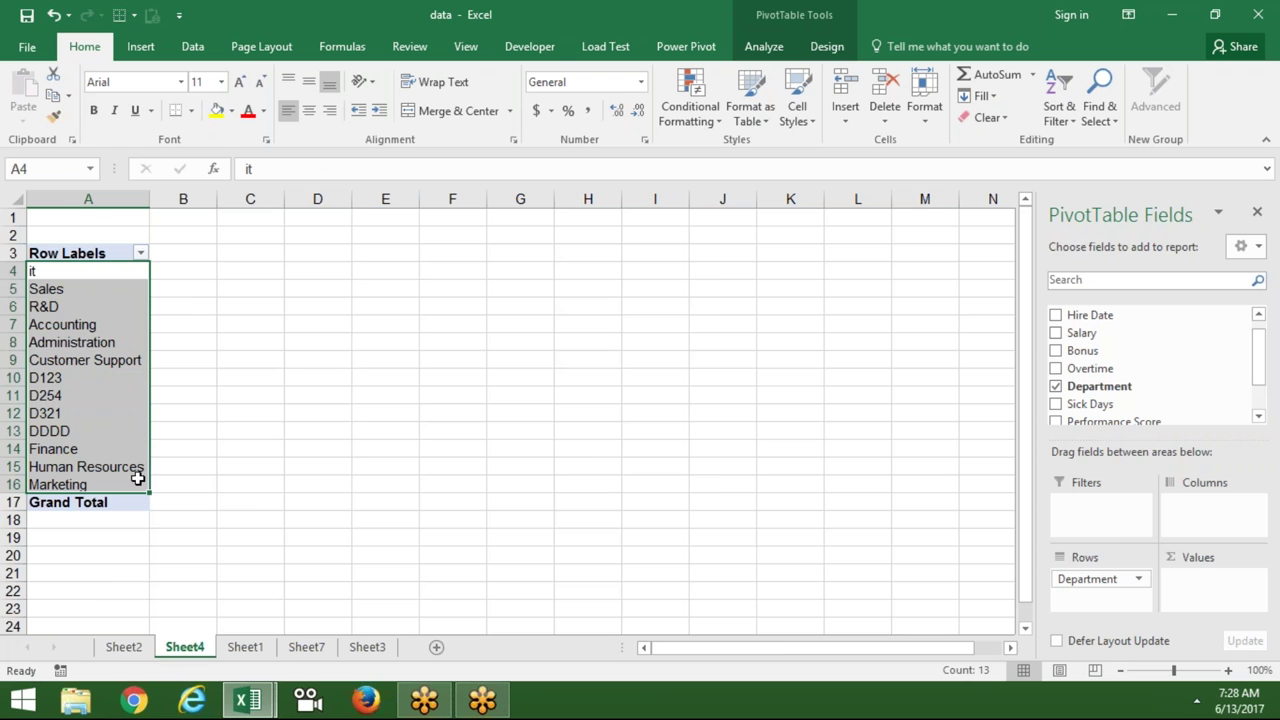
Step: Check the source data on Sheet1, then return to the Sheet4 pivot table
click(244, 647)
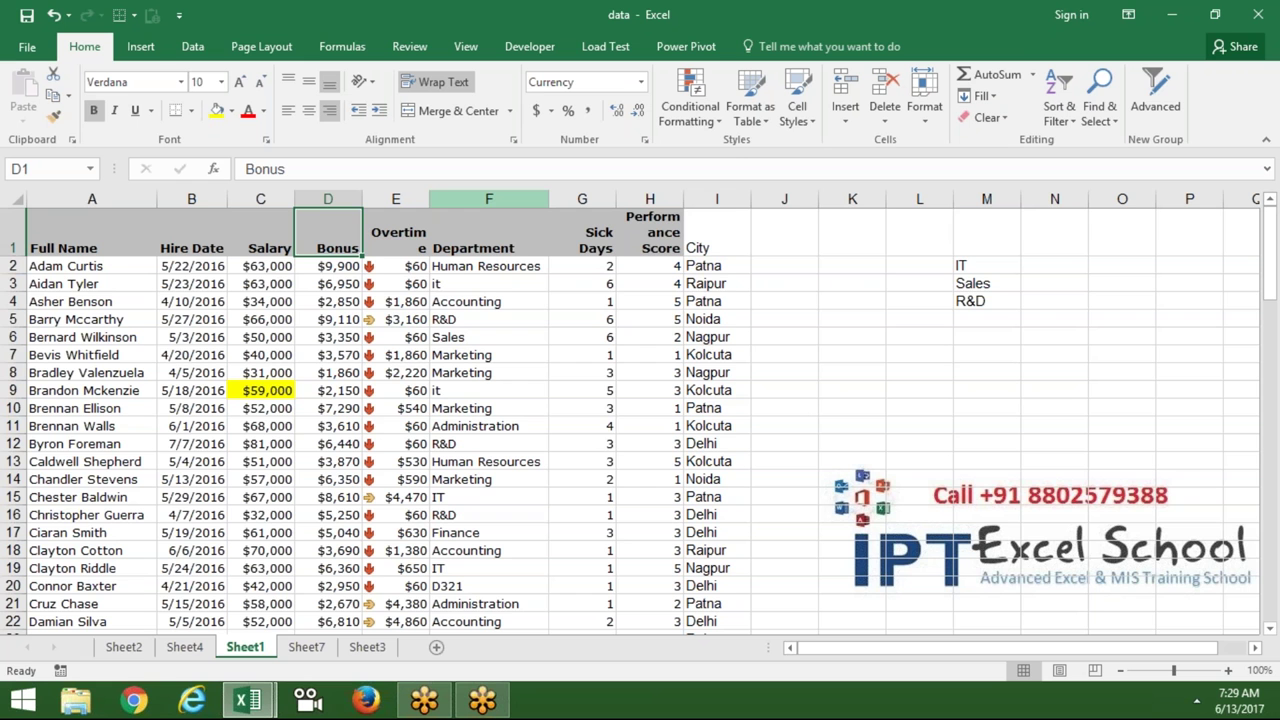
click(196, 655)
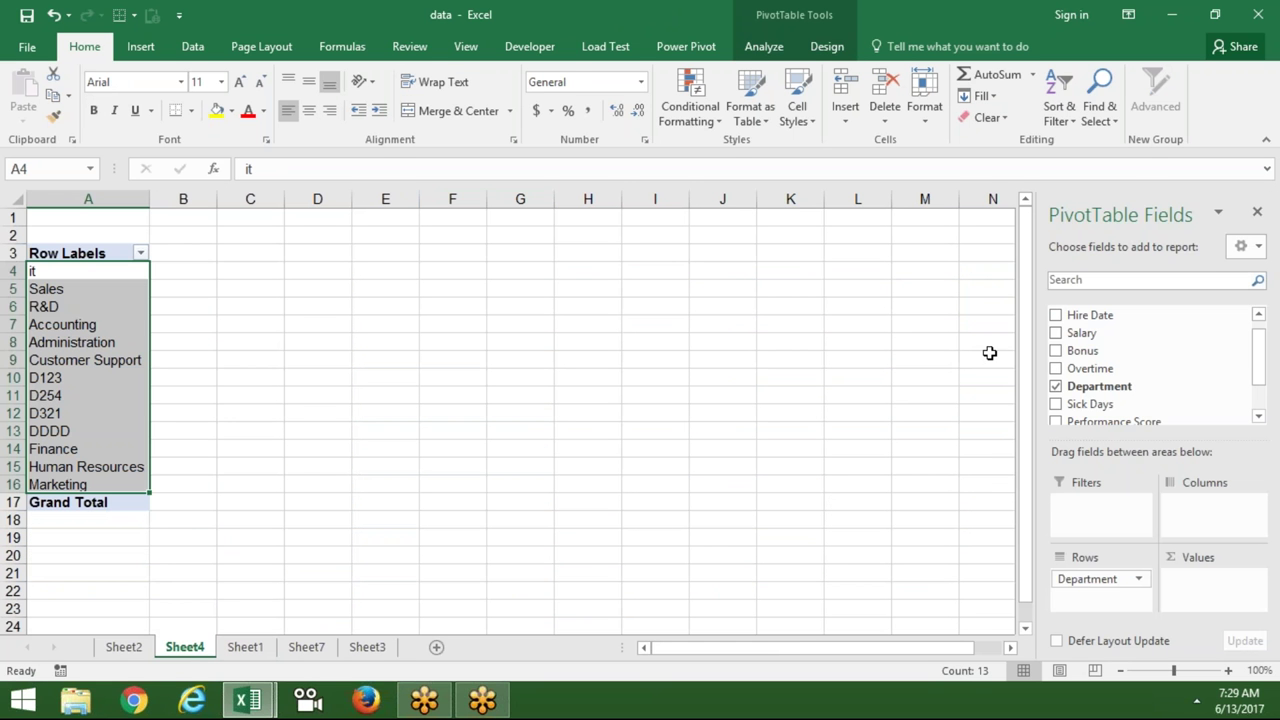
click(1259, 315)
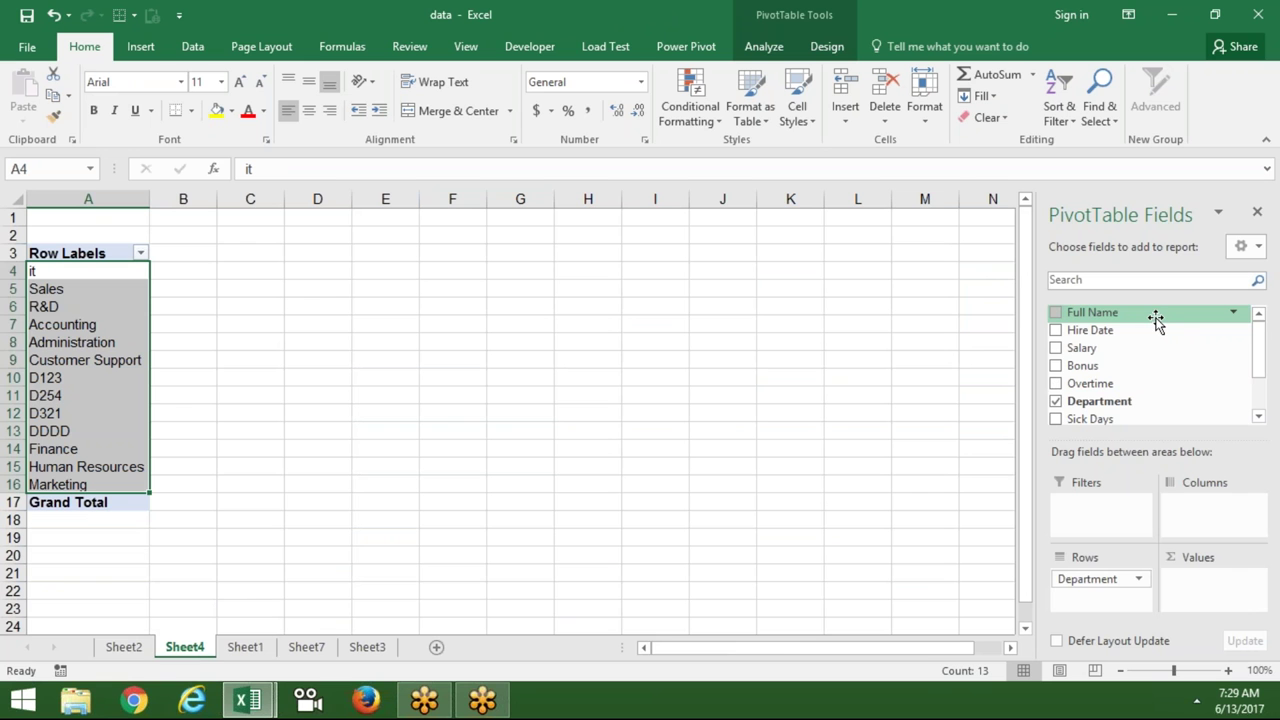
Step: Add Count of Full Name to the values and check the counts (it 14, Sales 13)
drag(1155, 318, 1228, 598)
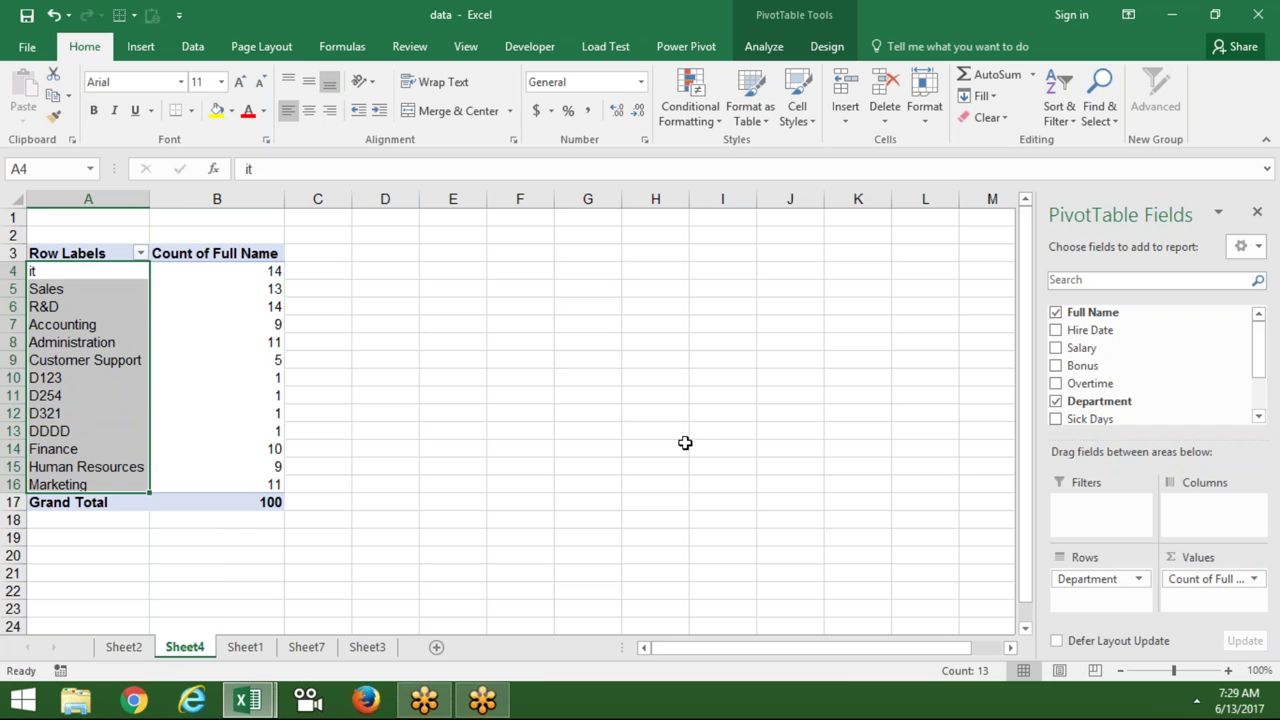
click(133, 306)
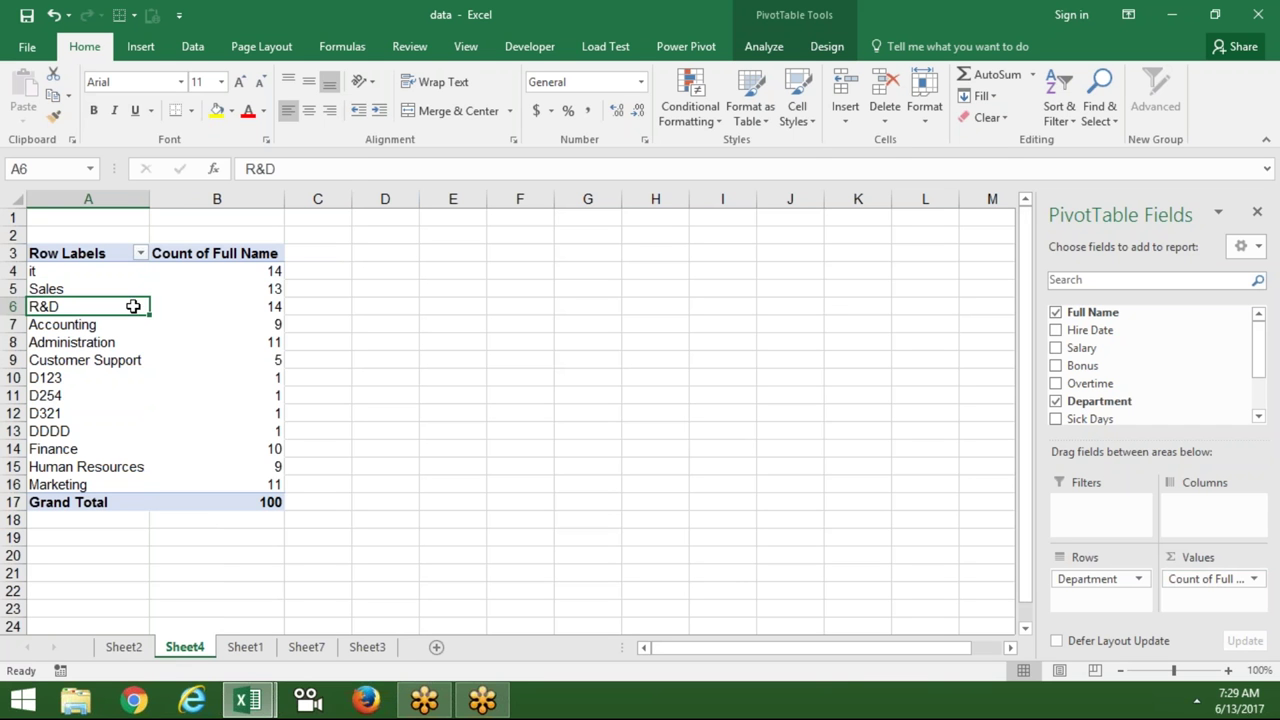
click(229, 290)
click(226, 274)
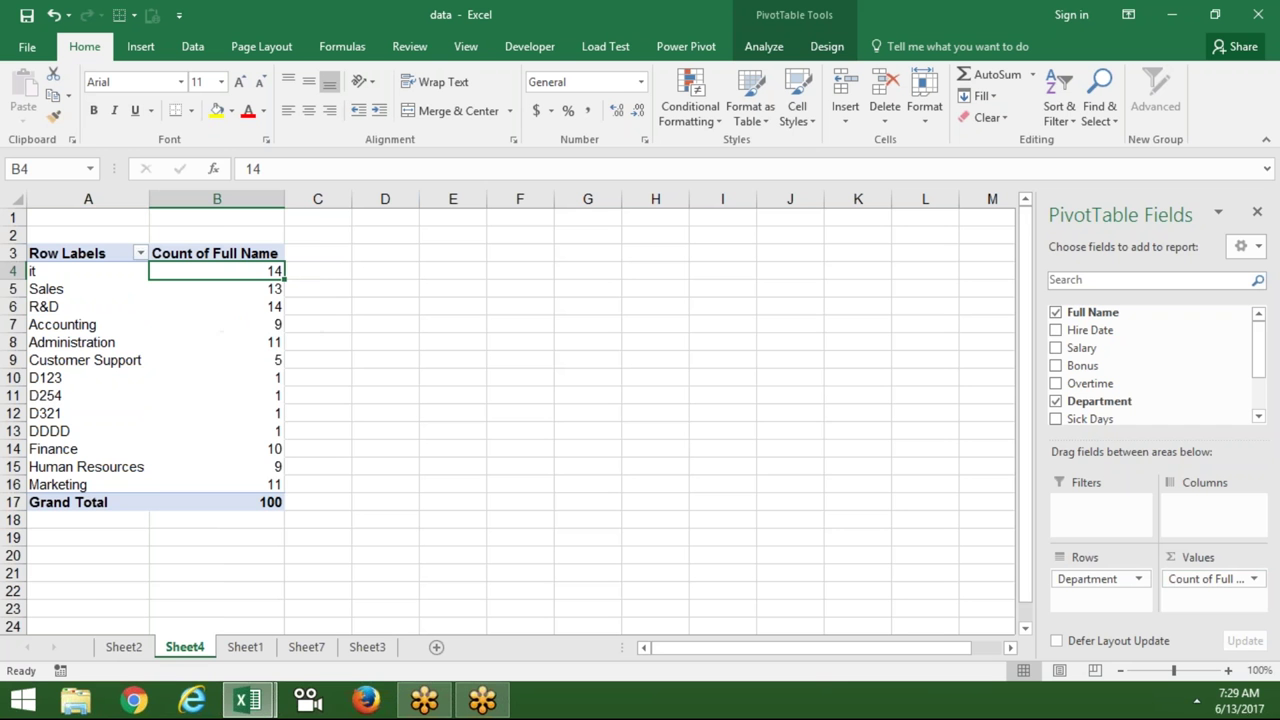
Step: Check the $63,000 salary on Sheet1, then add Sum of Salary to the pivot values
click(255, 649)
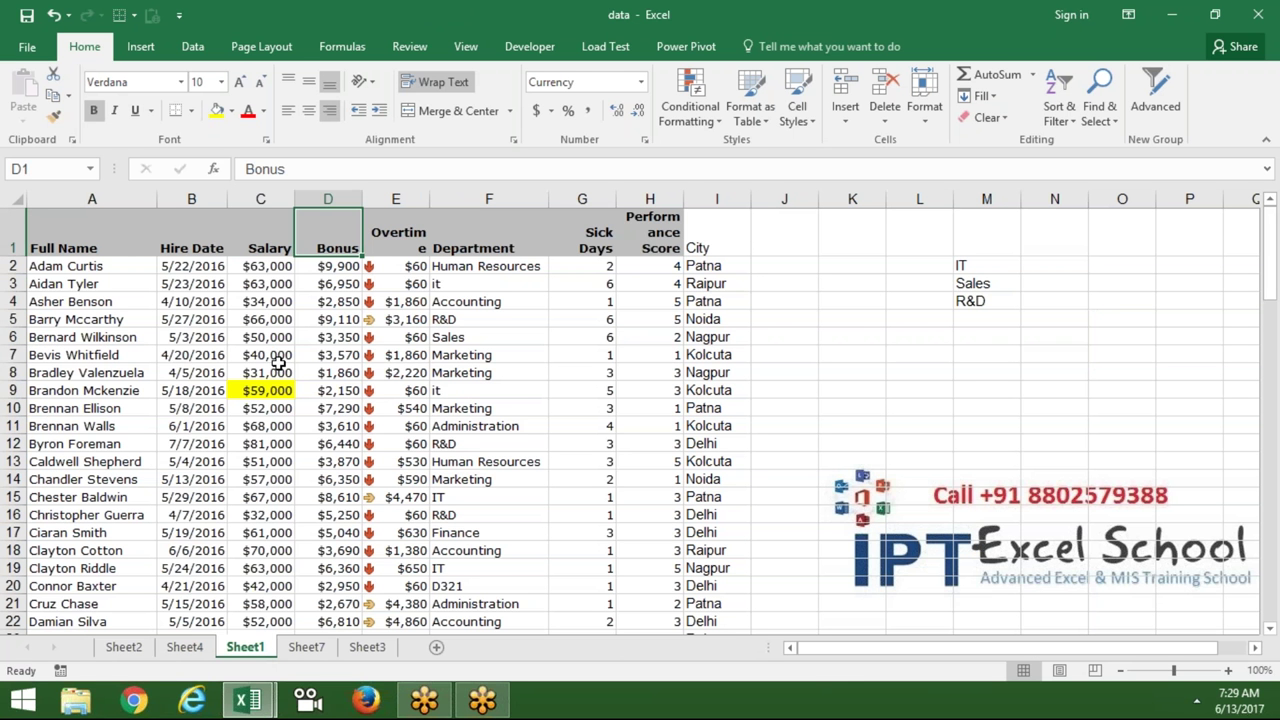
click(253, 266)
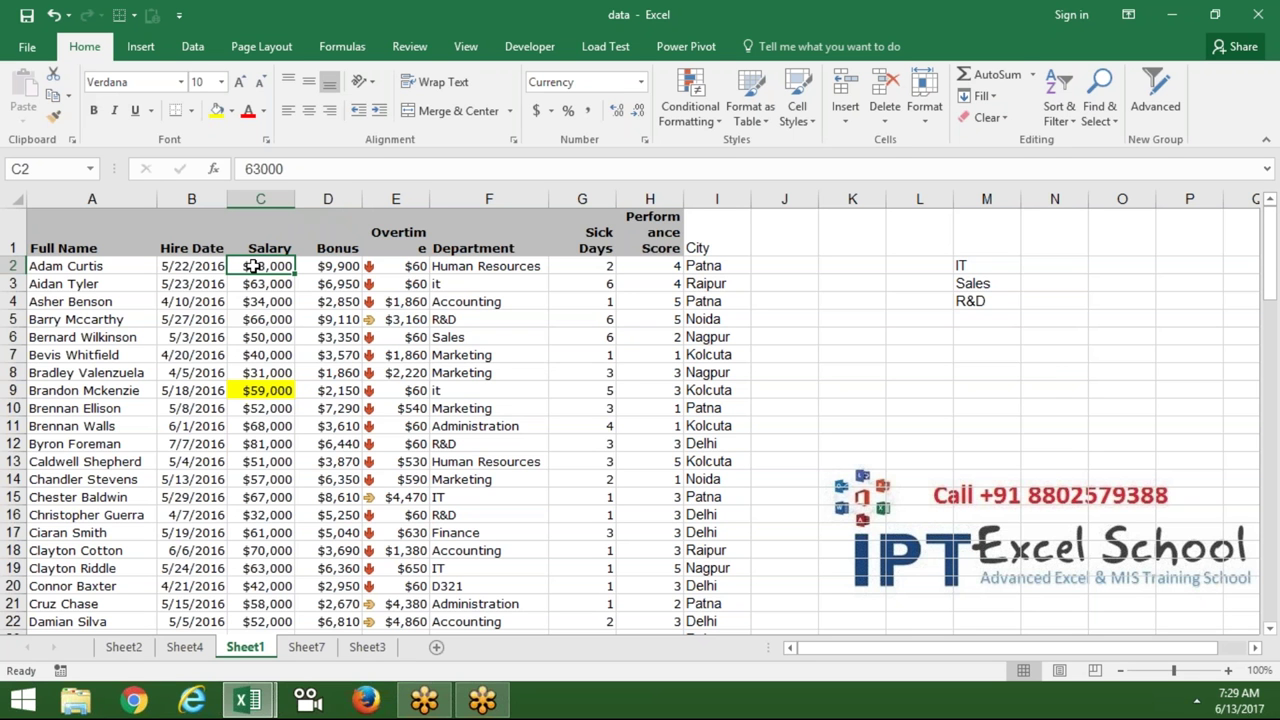
click(196, 649)
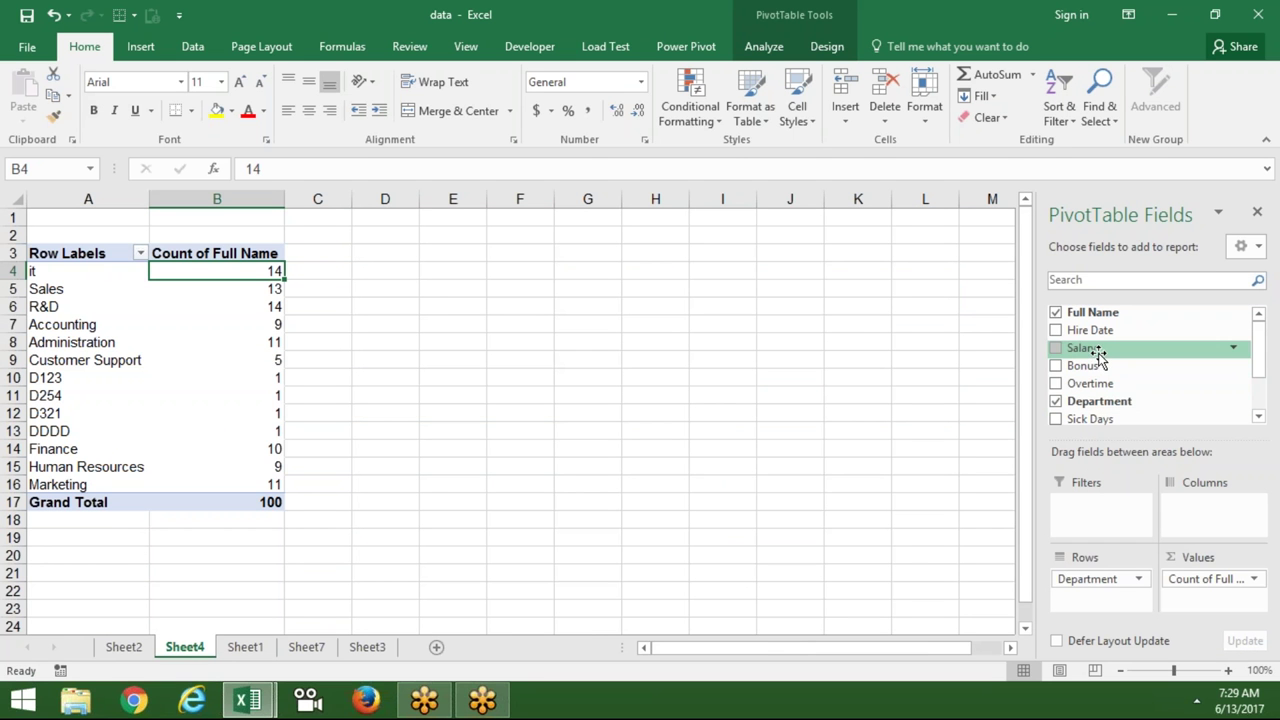
drag(1097, 354, 1188, 600)
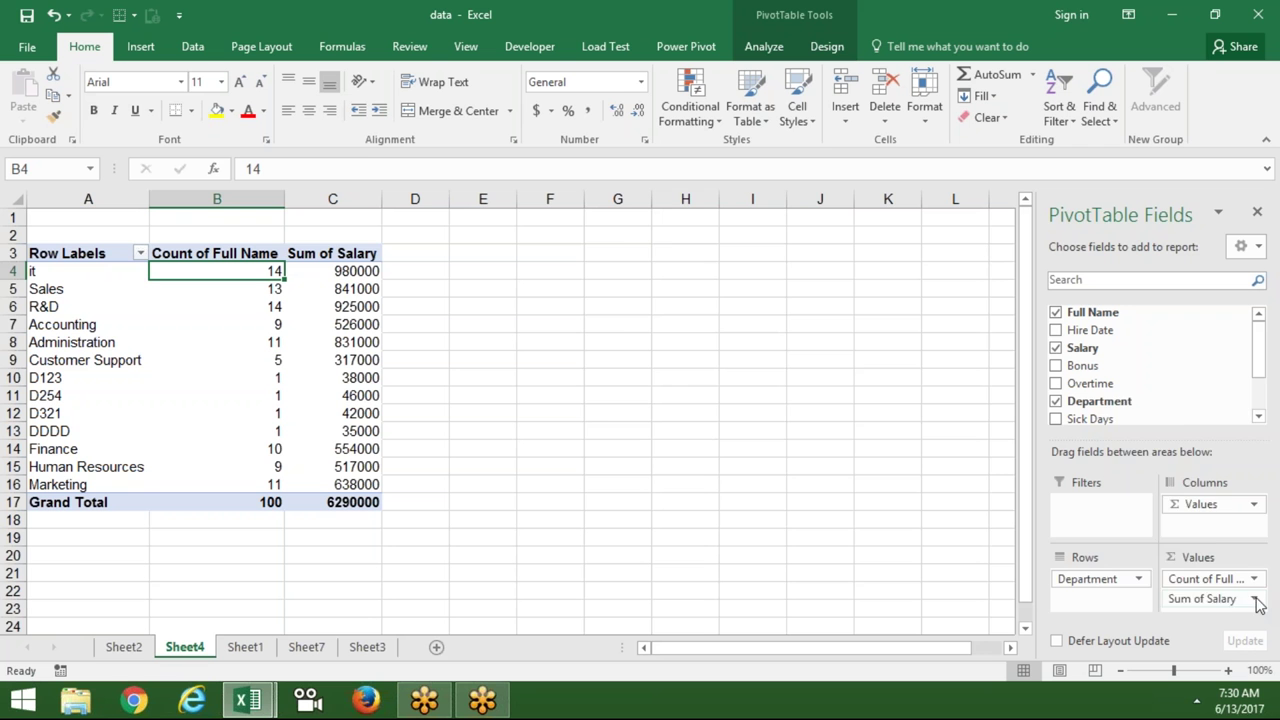
Step: Open the options for the Sum of Salary value in the Values area
click(1256, 600)
Step: Change the salary column's summary from Sum to Average in Value Field Settings
click(1190, 577)
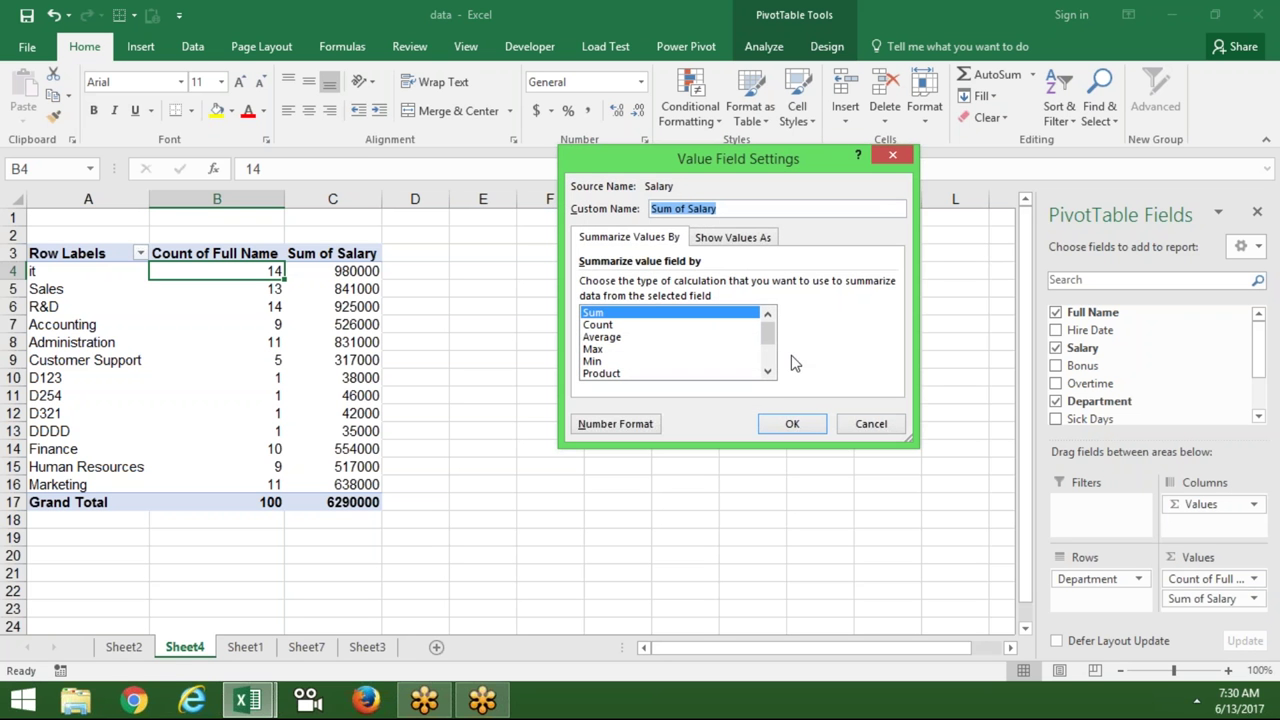
click(892, 155)
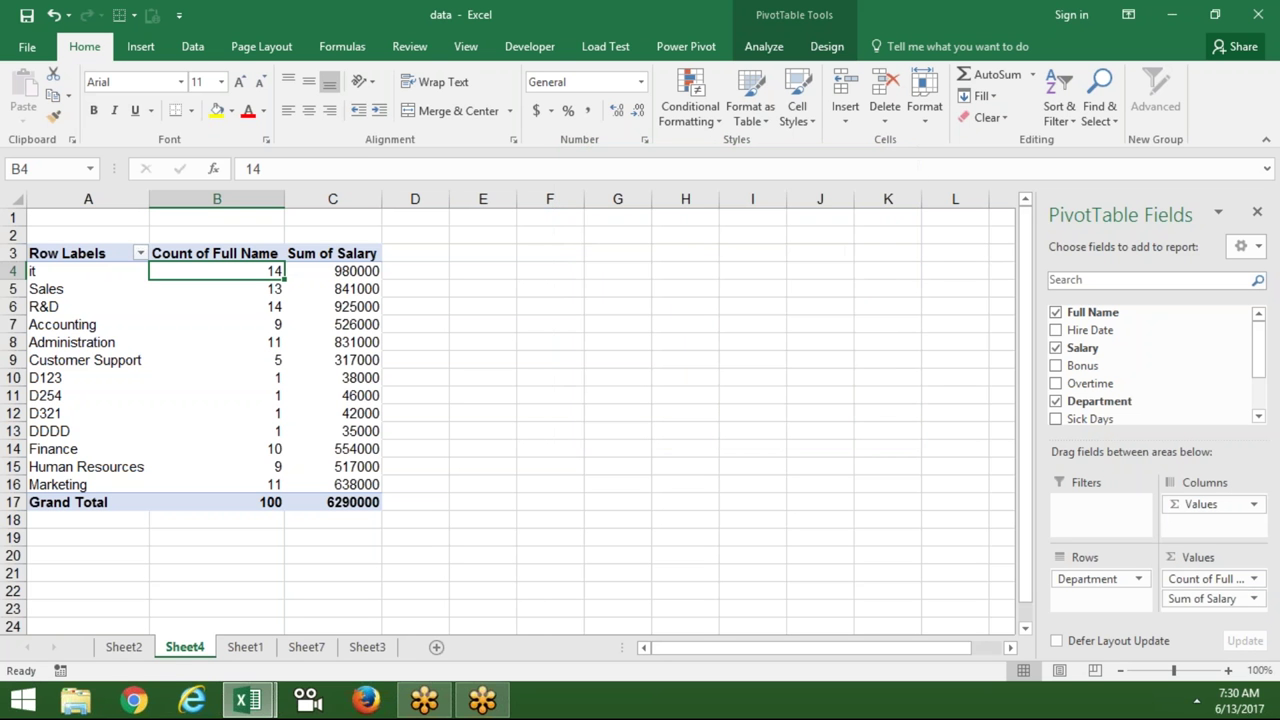
click(370, 253)
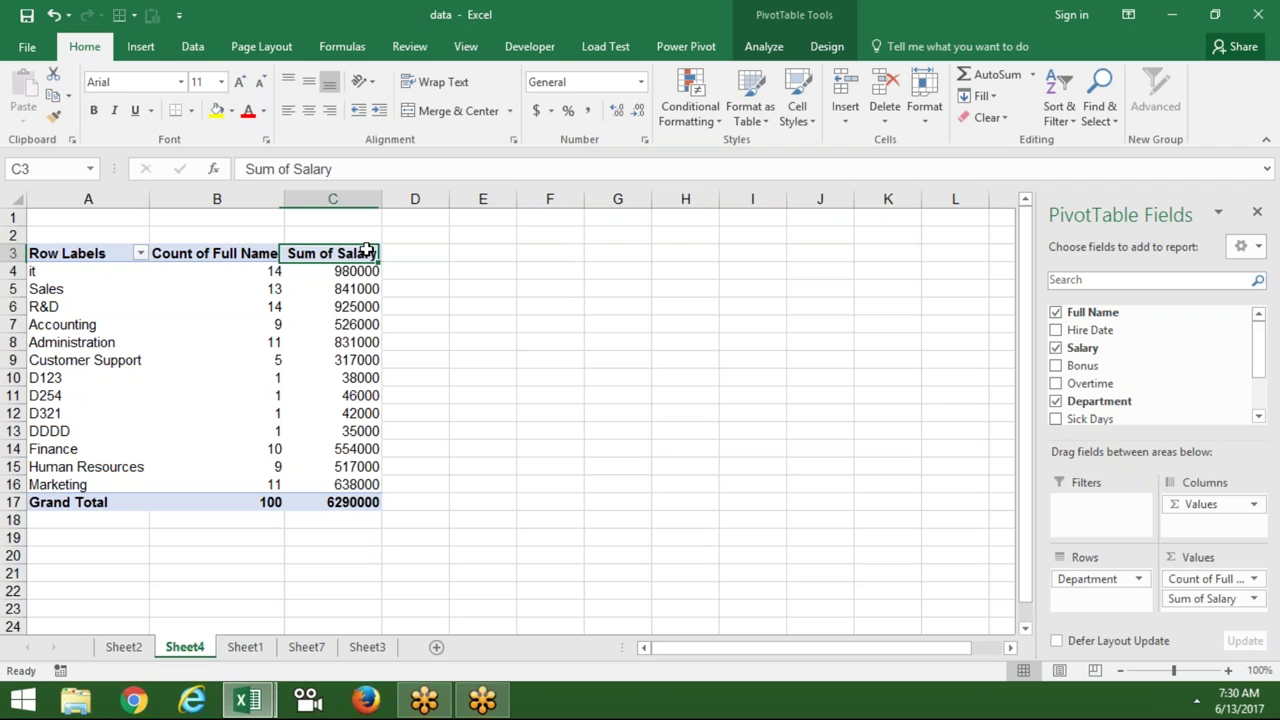
double_click(336, 256)
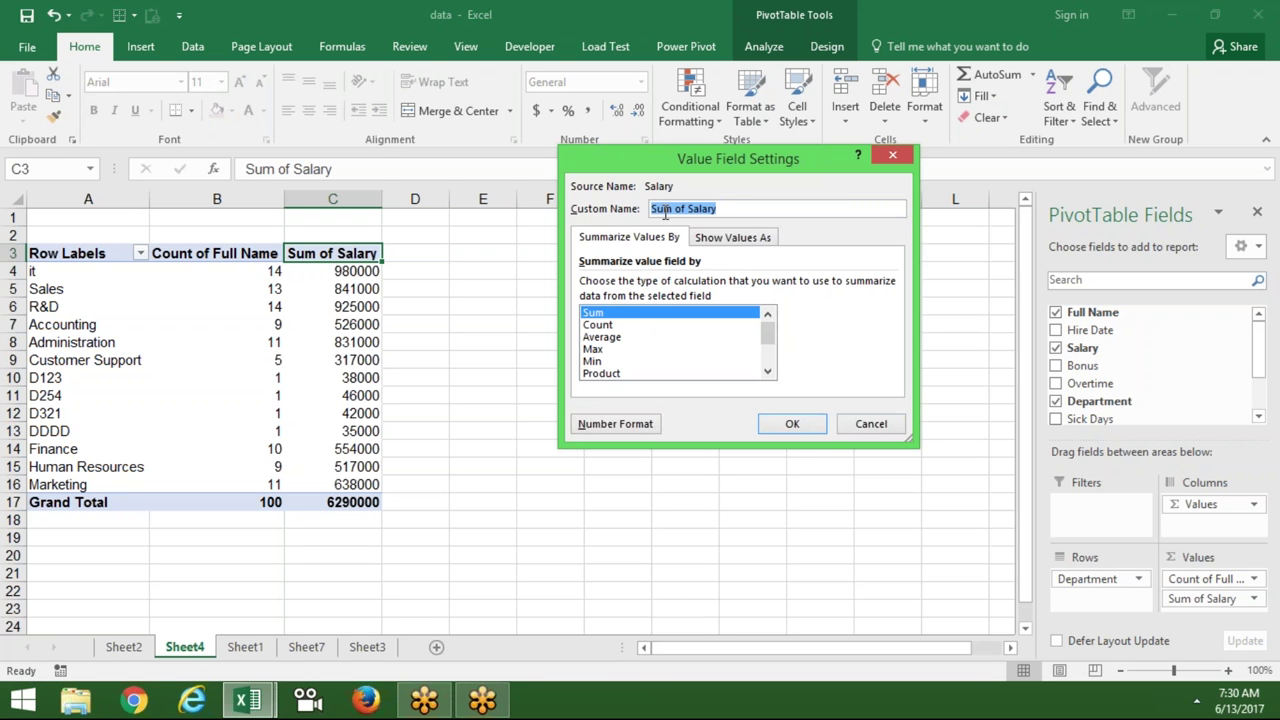
click(627, 338)
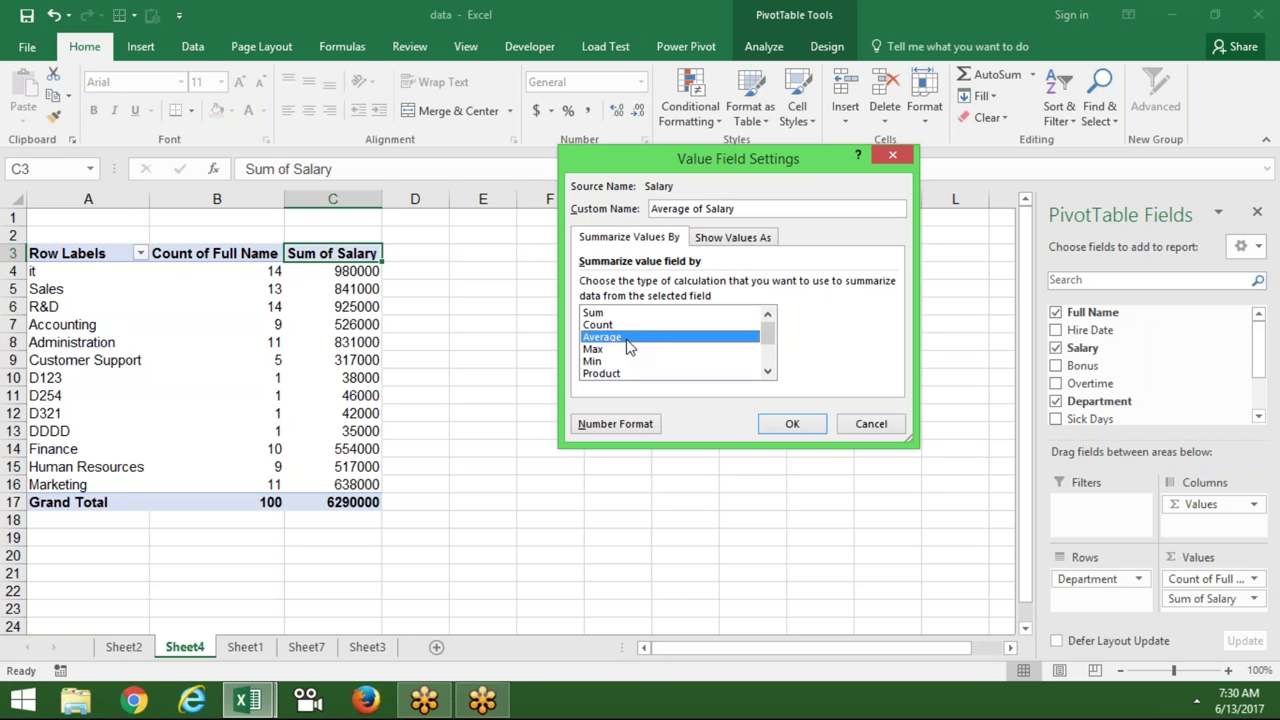
click(773, 424)
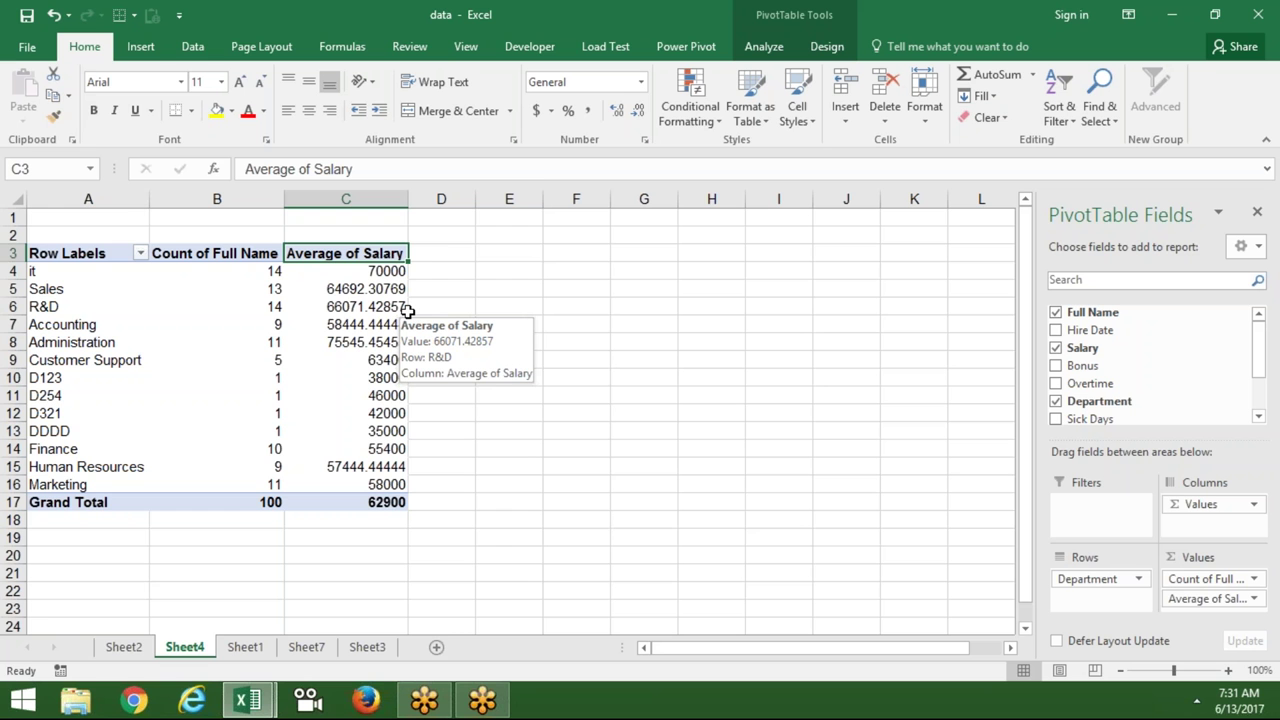
click(1256, 28)
Step: Show the PivotTable Analyze and Design tool tabs for PivotTable2
click(1257, 34)
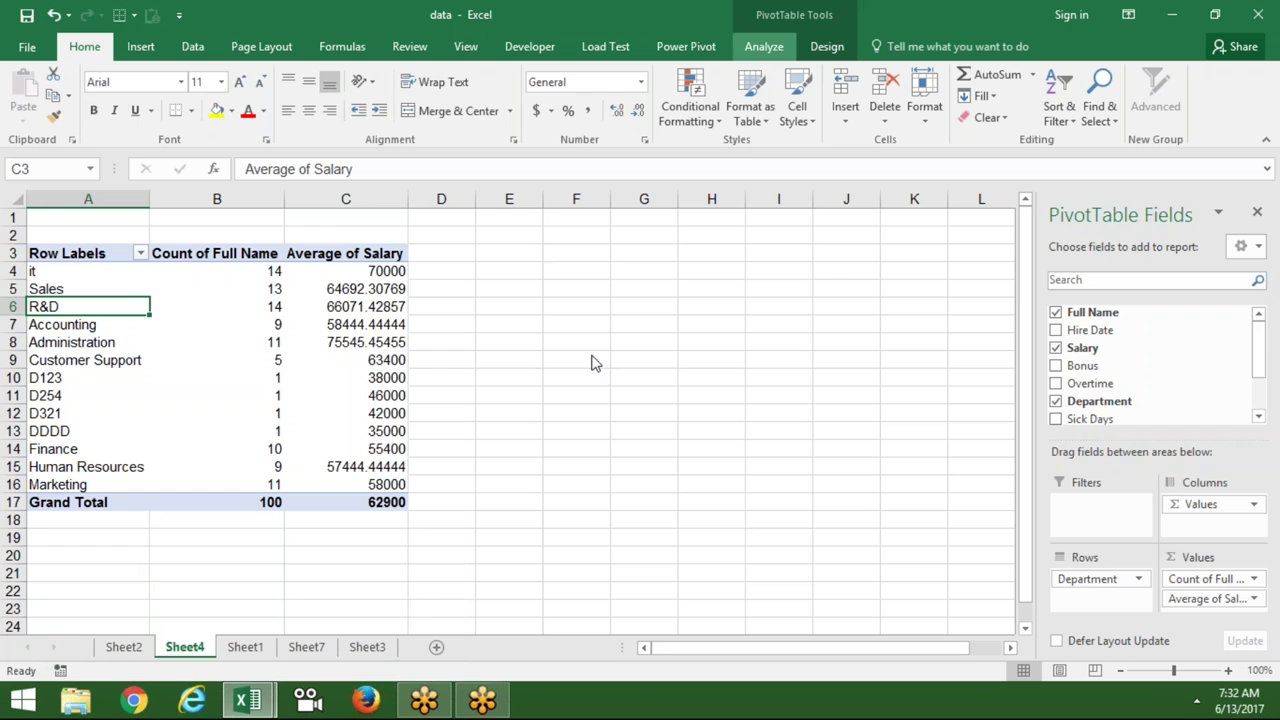
click(763, 46)
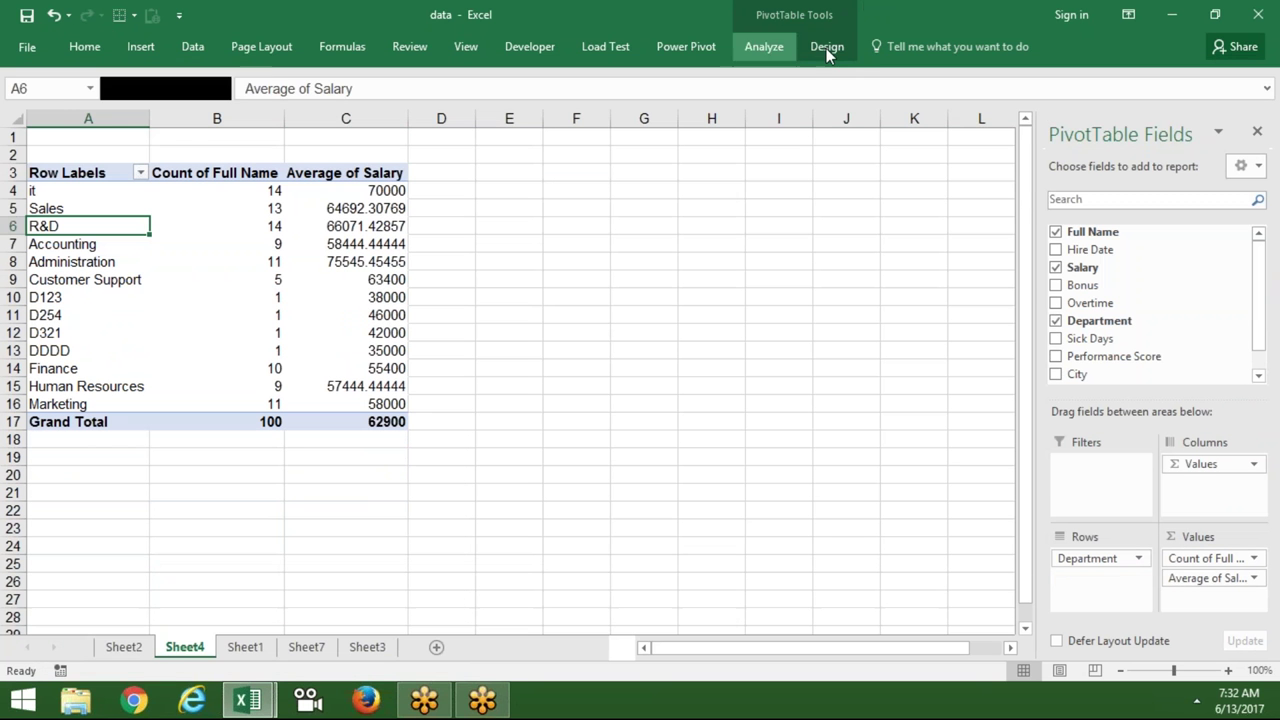
click(827, 46)
click(827, 46)
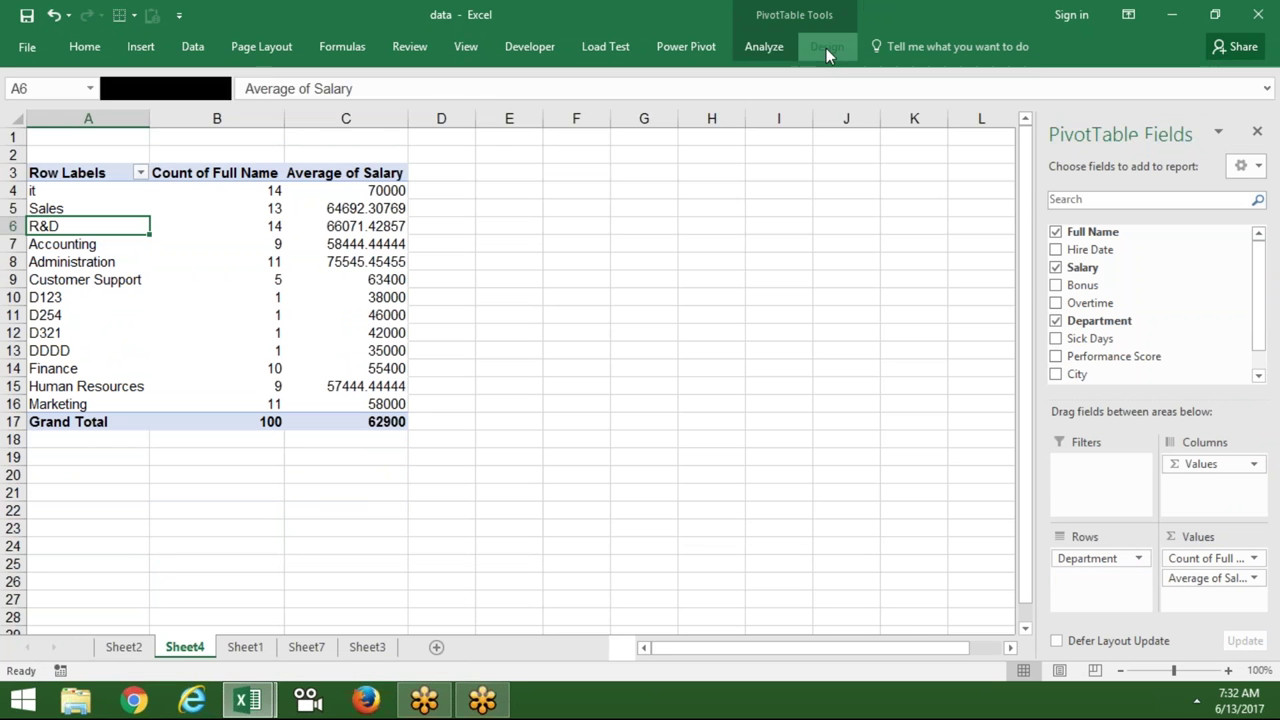
double_click(644, 421)
click(576, 350)
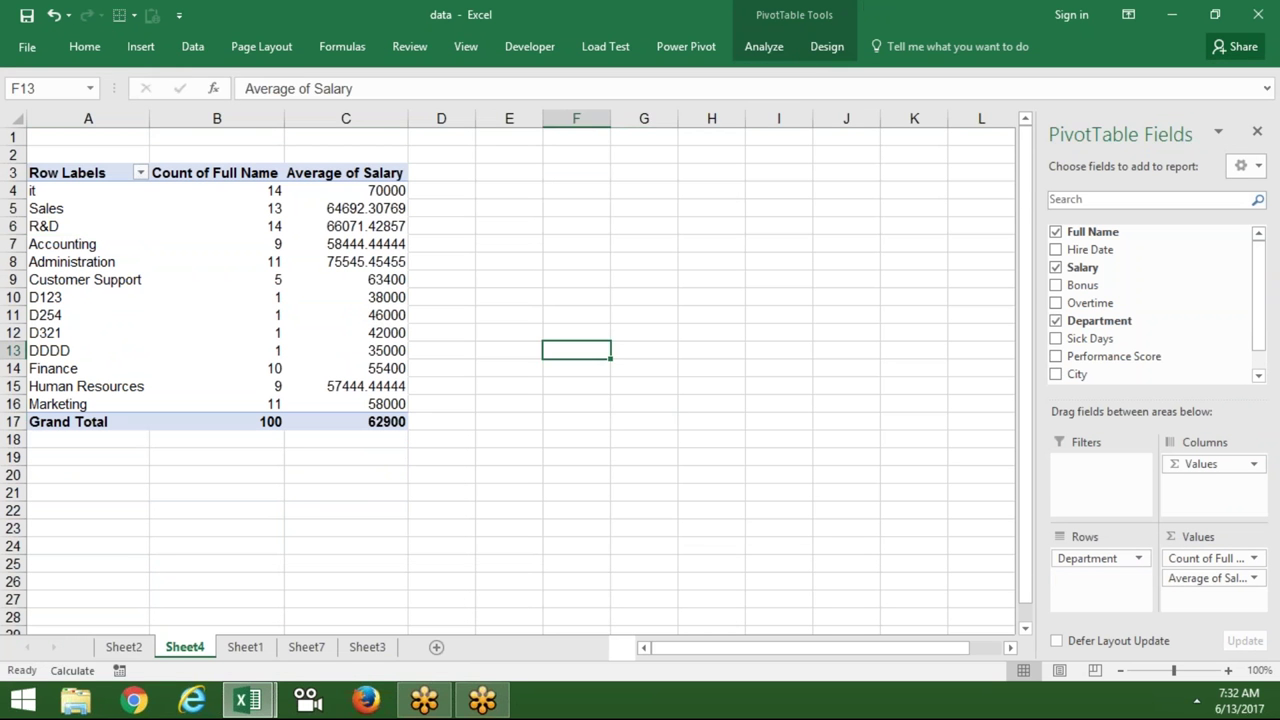
click(827, 46)
click(1265, 139)
Step: Collapse the ribbon with Ctrl+F1 so only the tab names remain
key(ctrl+F1)
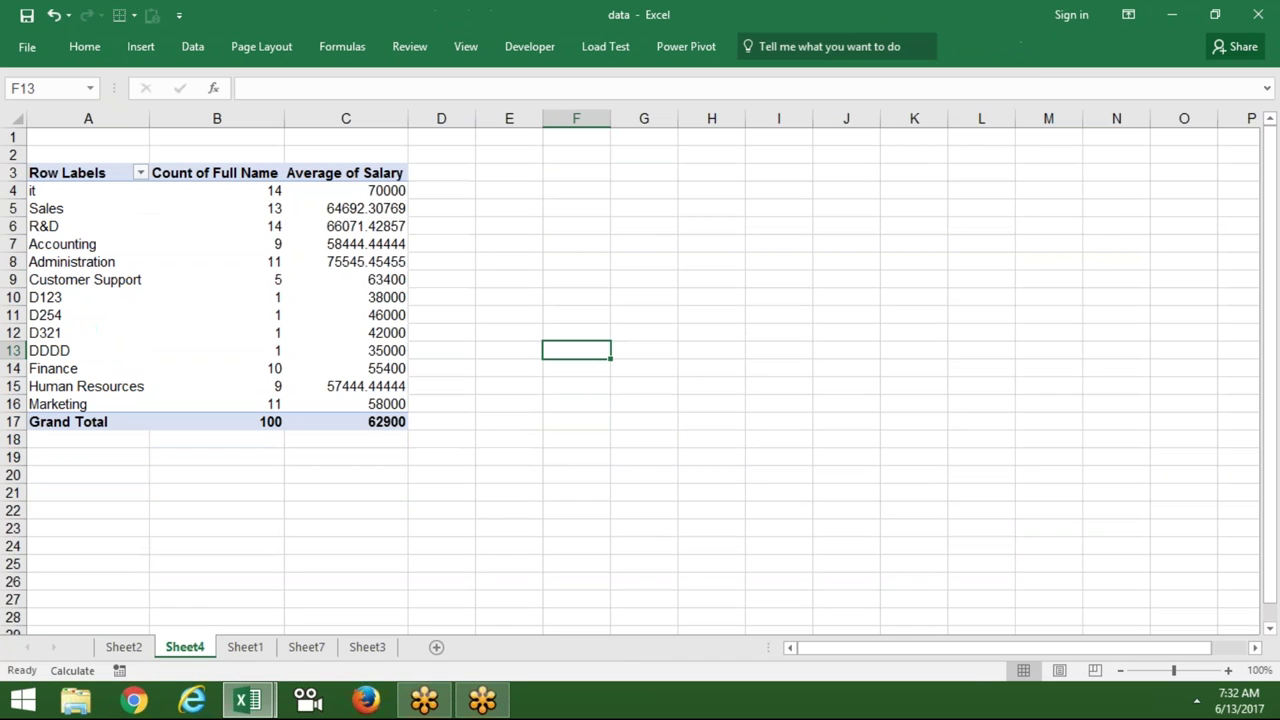
click(340, 297)
click(827, 46)
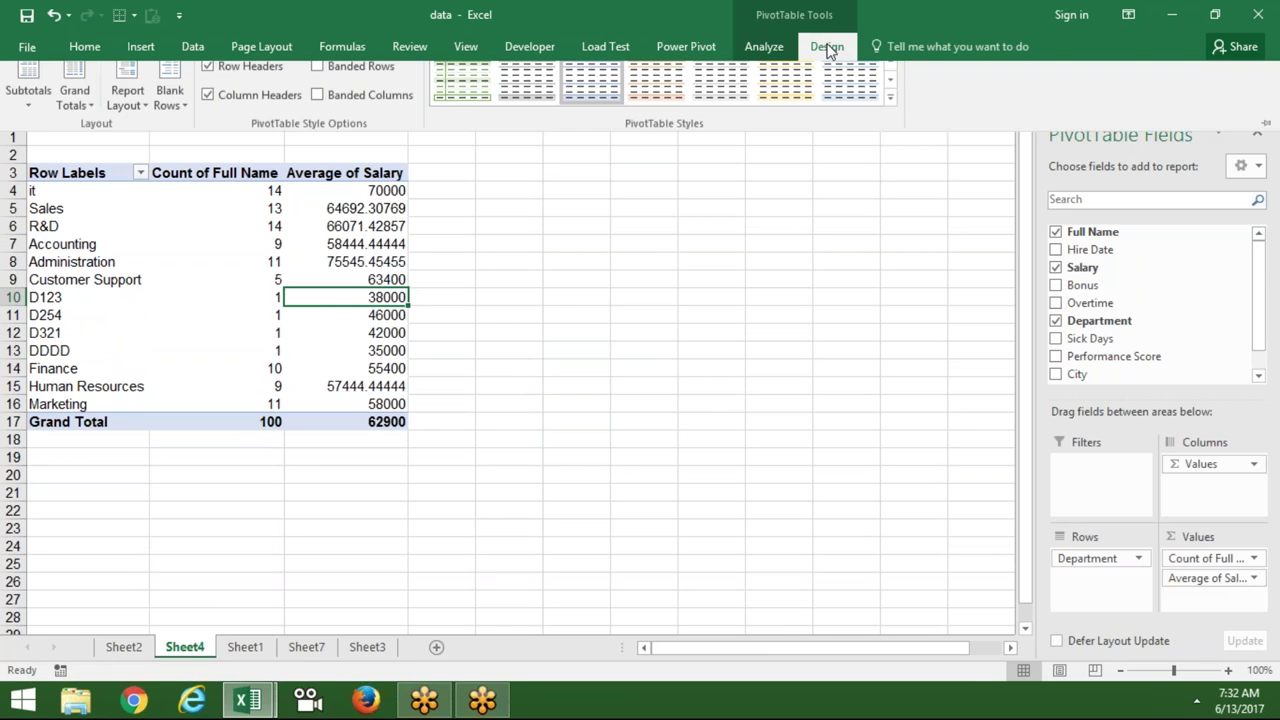
Step: Apply White, Pivot Style Medium 15 to PivotTable2 from the expanded styles gallery
key(ctrl+F1)
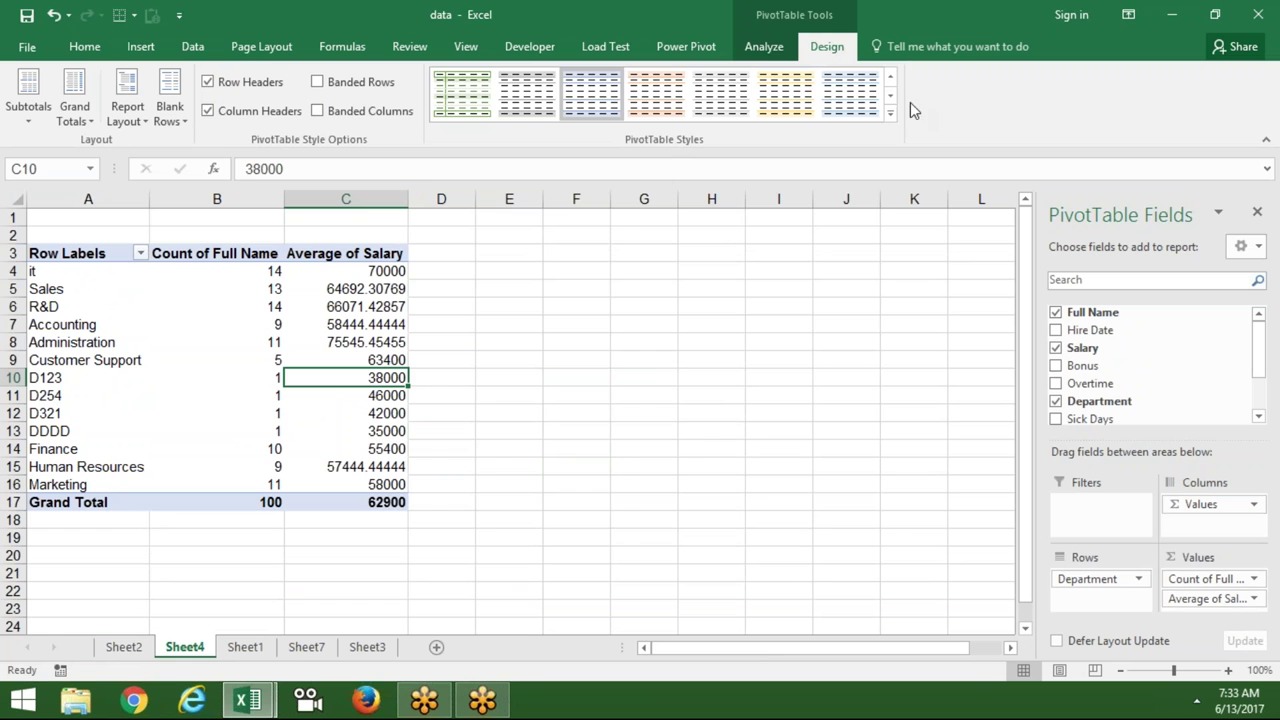
click(890, 112)
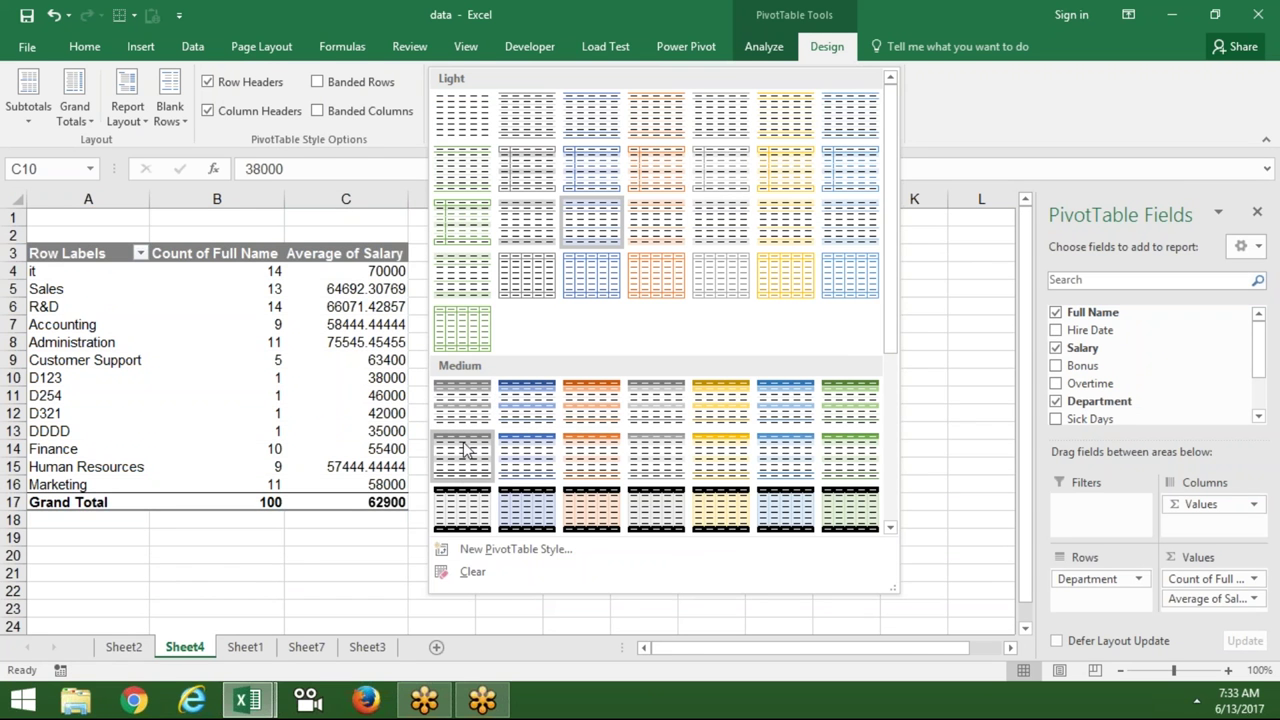
click(476, 496)
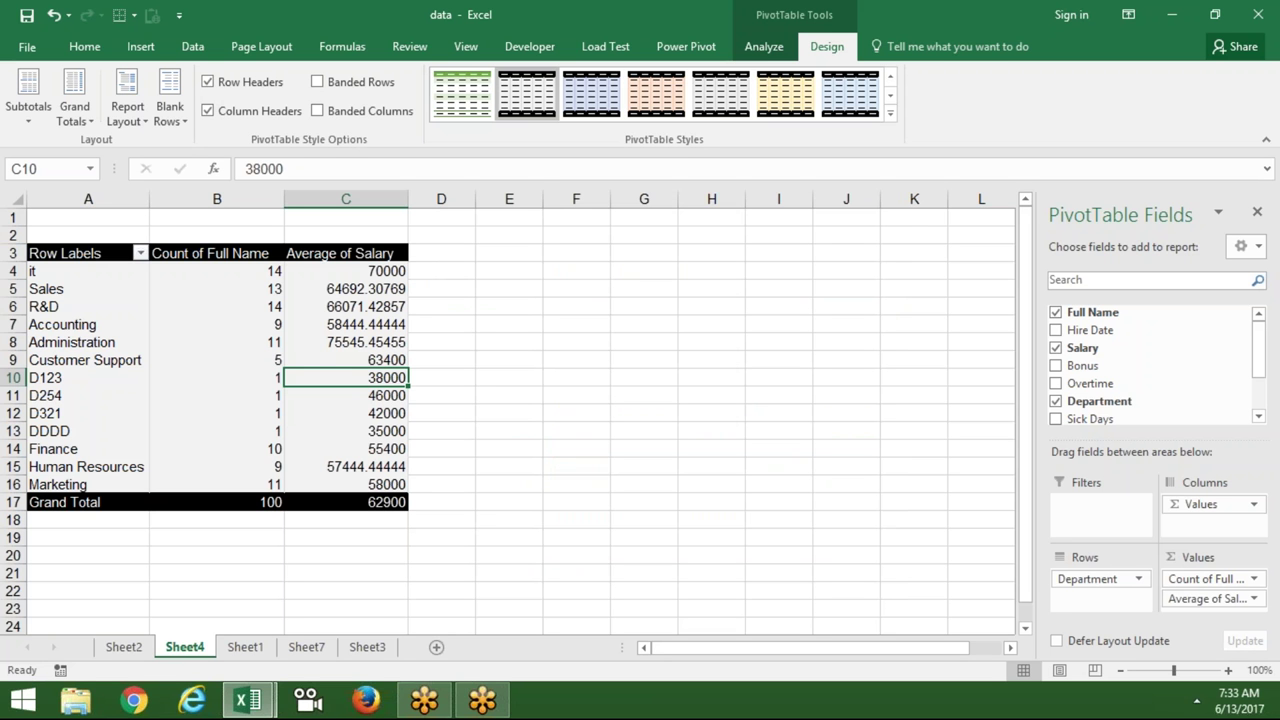
Step: Rename the Row Labels header in A3 to 'Department'
click(76, 256)
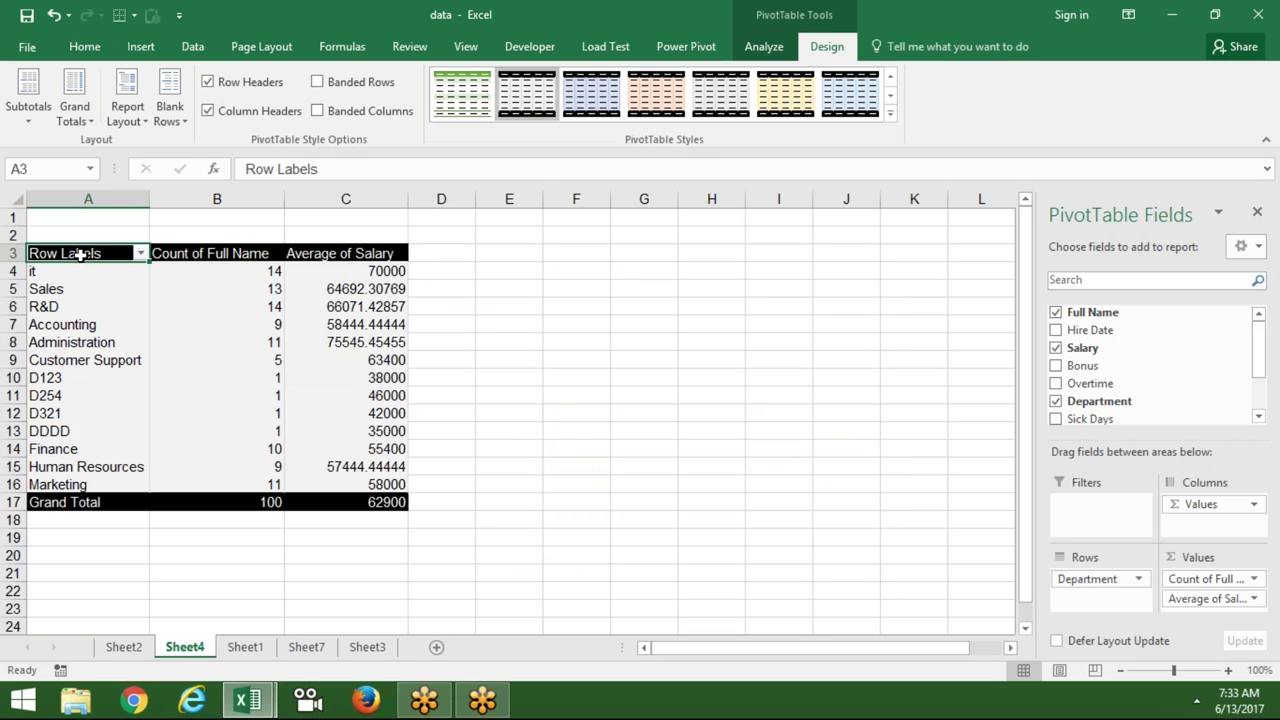
click(170, 255)
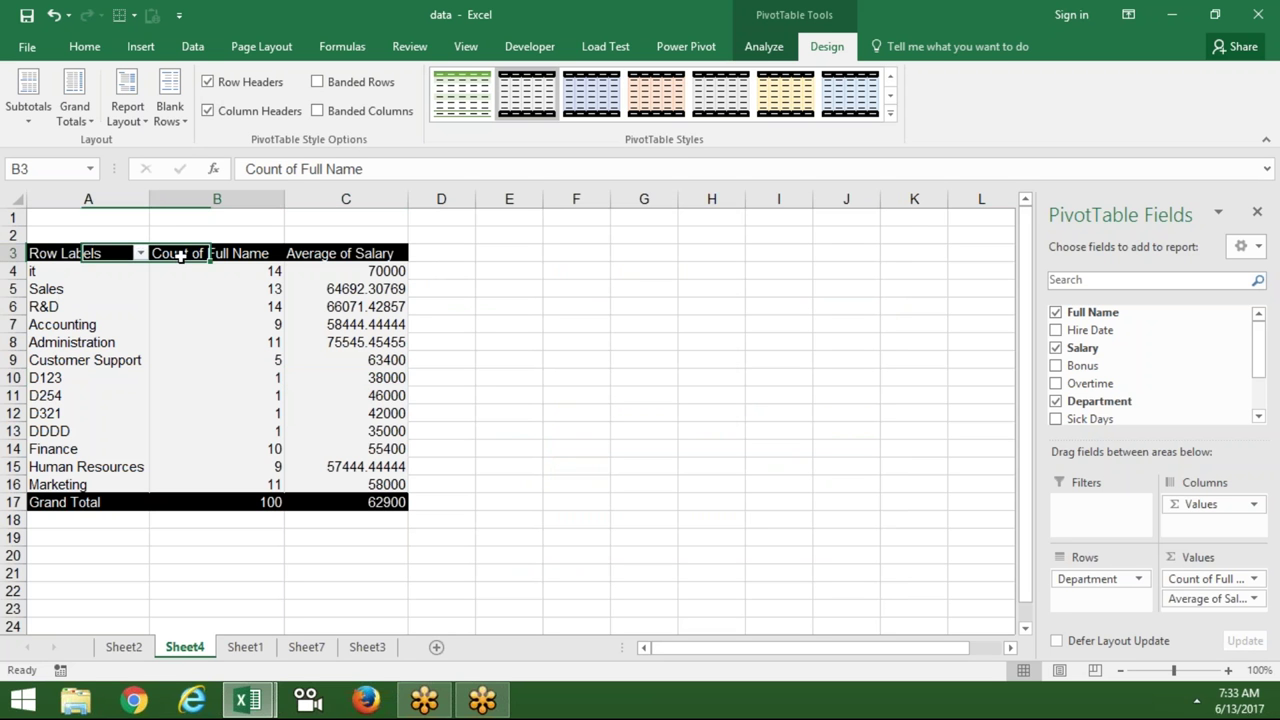
click(113, 253)
text(Depart)
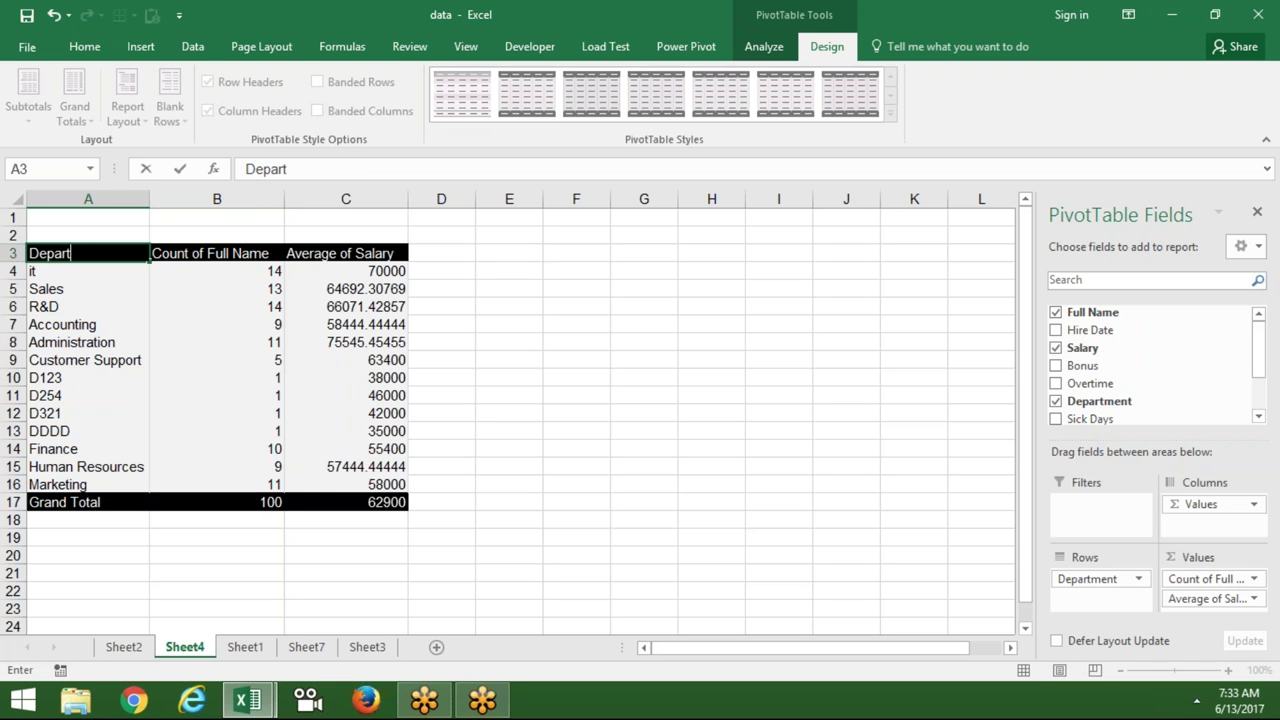
text(ment)
key(Return)
double_click(120, 253)
key(Return)
Step: Rename the Count of Full Name header in B3 to 'Head_Count'
click(220, 253)
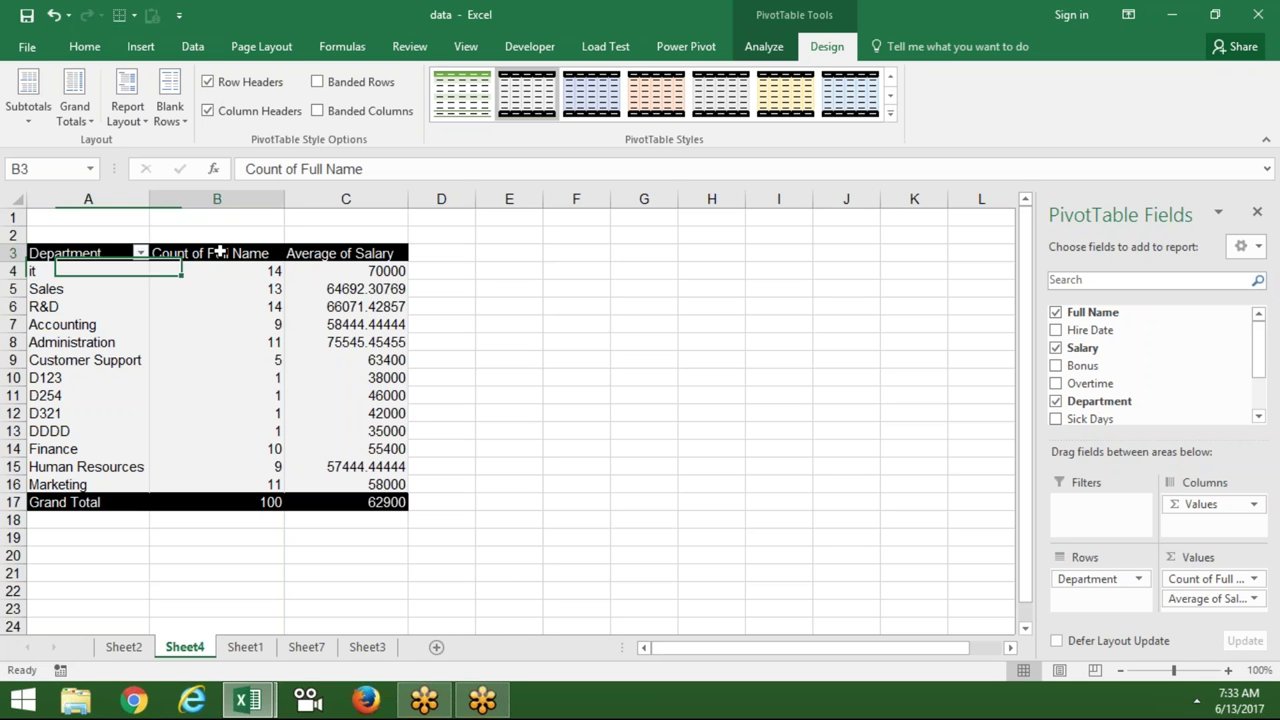
text(Head_Count)
key(Tab)
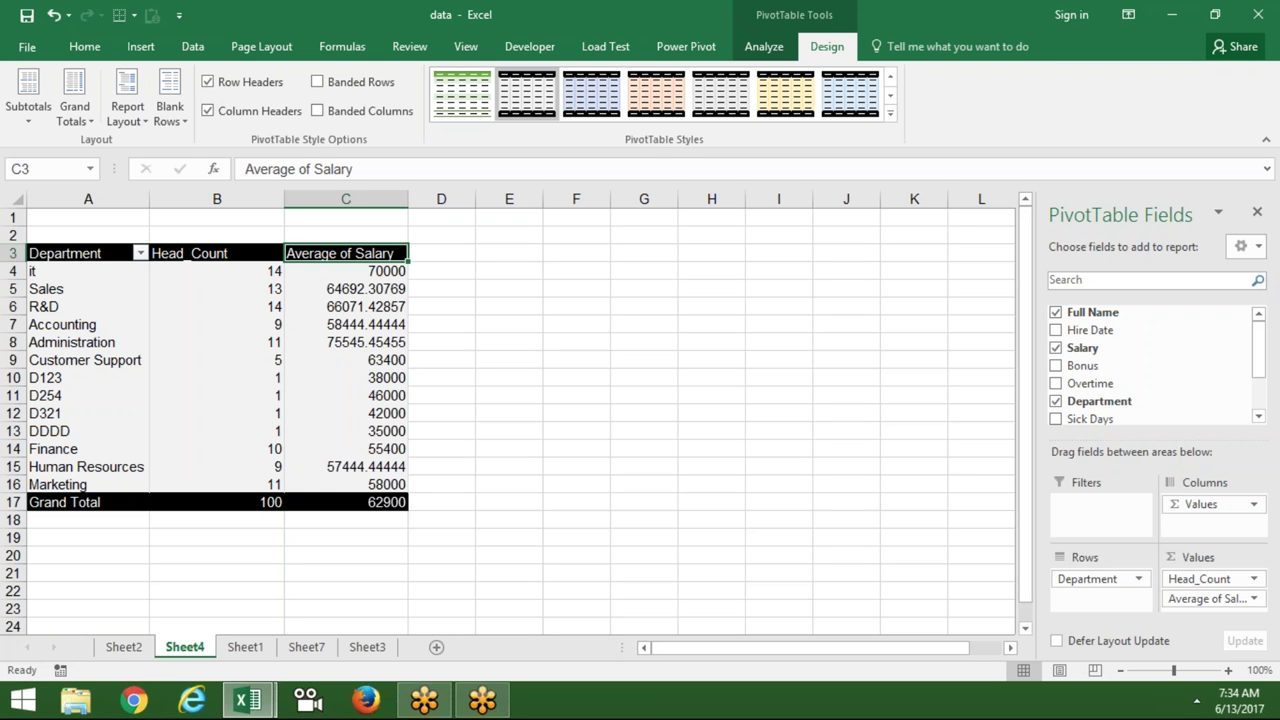
Step: Go to Sheet1 and select cell A1 of the employee data
click(228, 648)
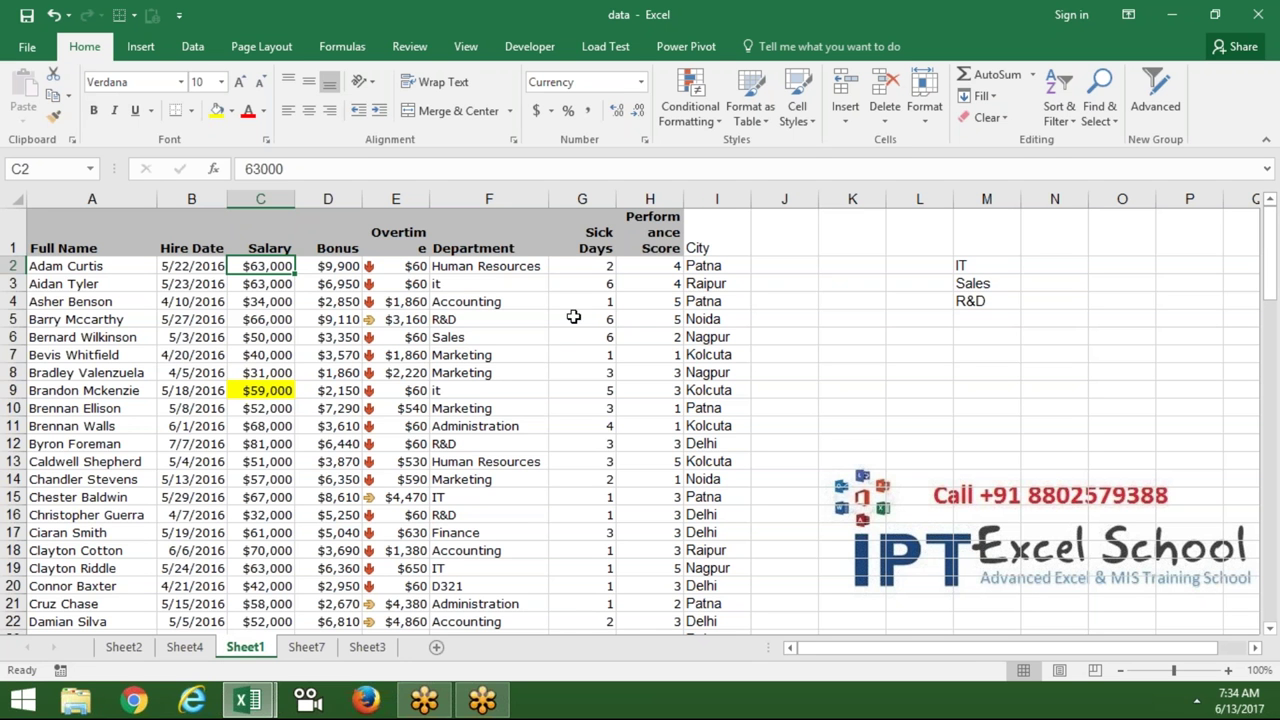
click(488, 199)
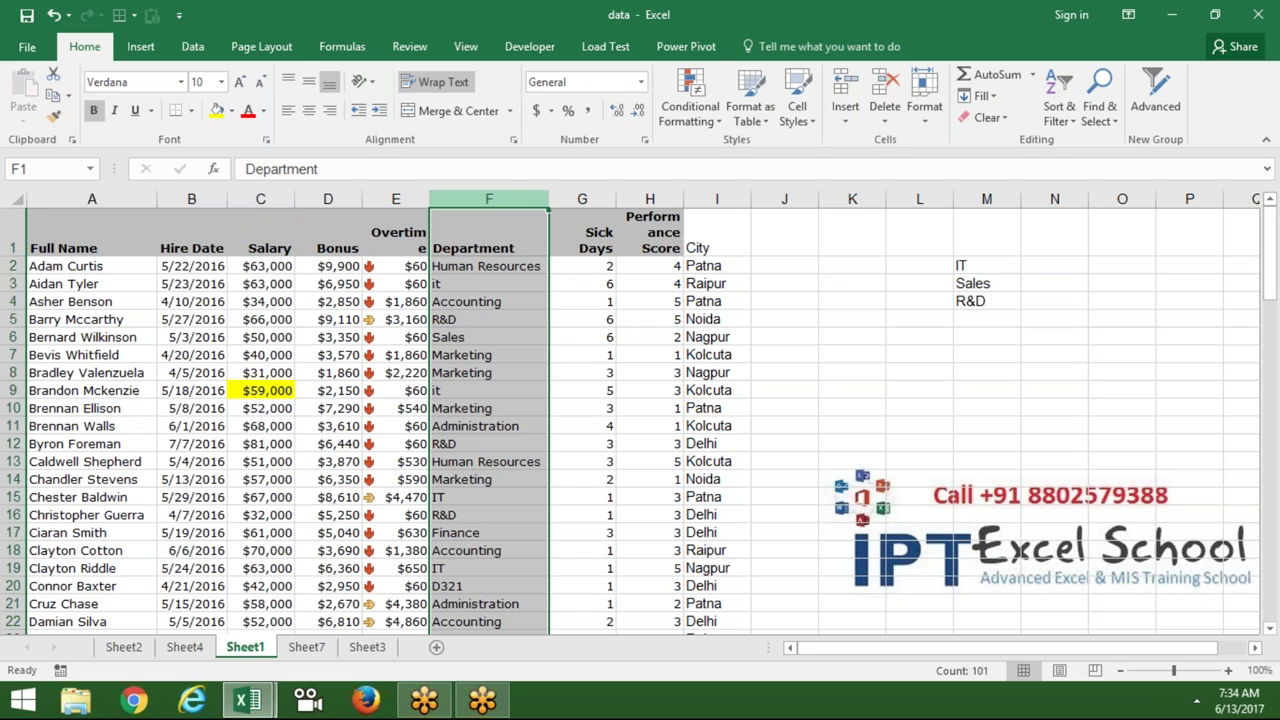
click(716, 199)
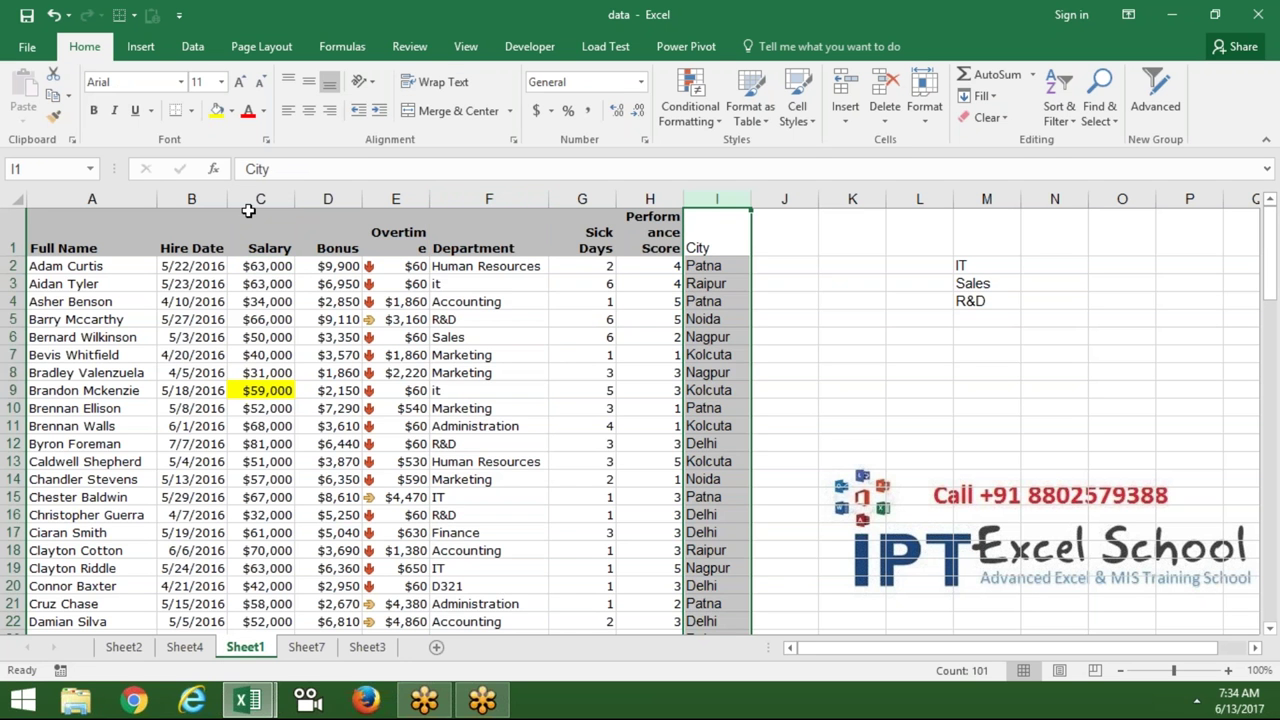
click(91, 199)
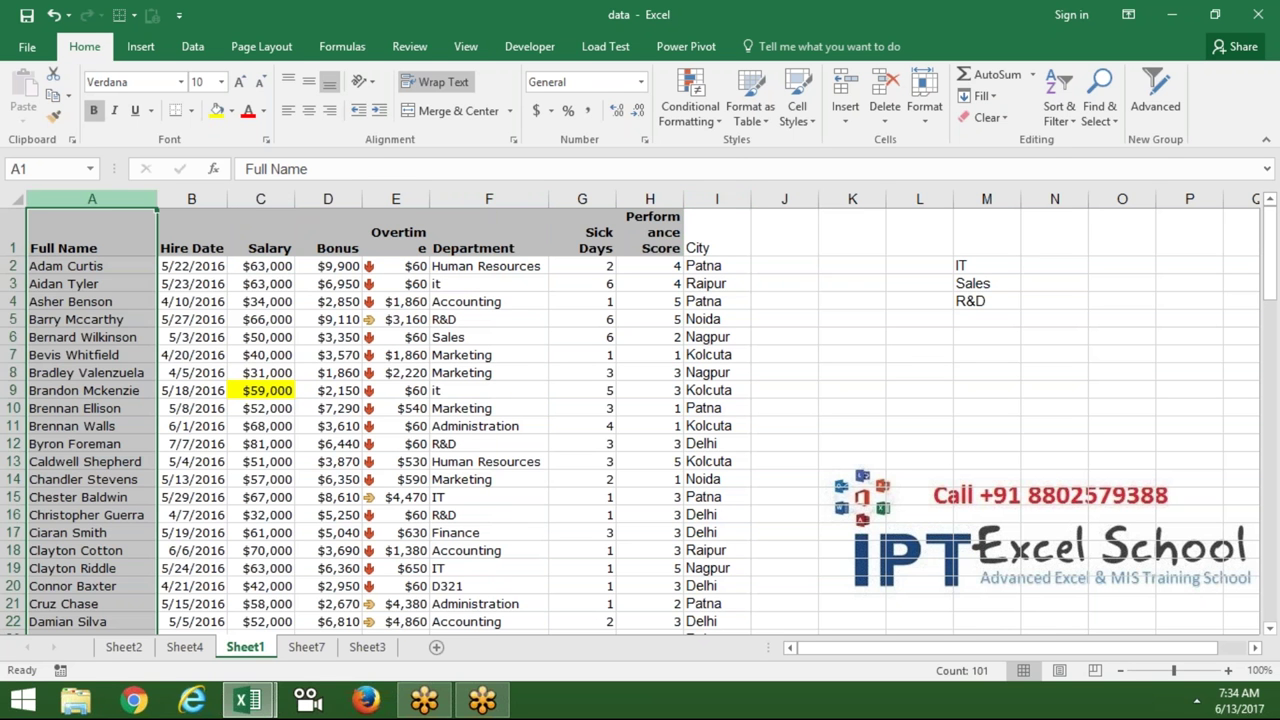
click(111, 223)
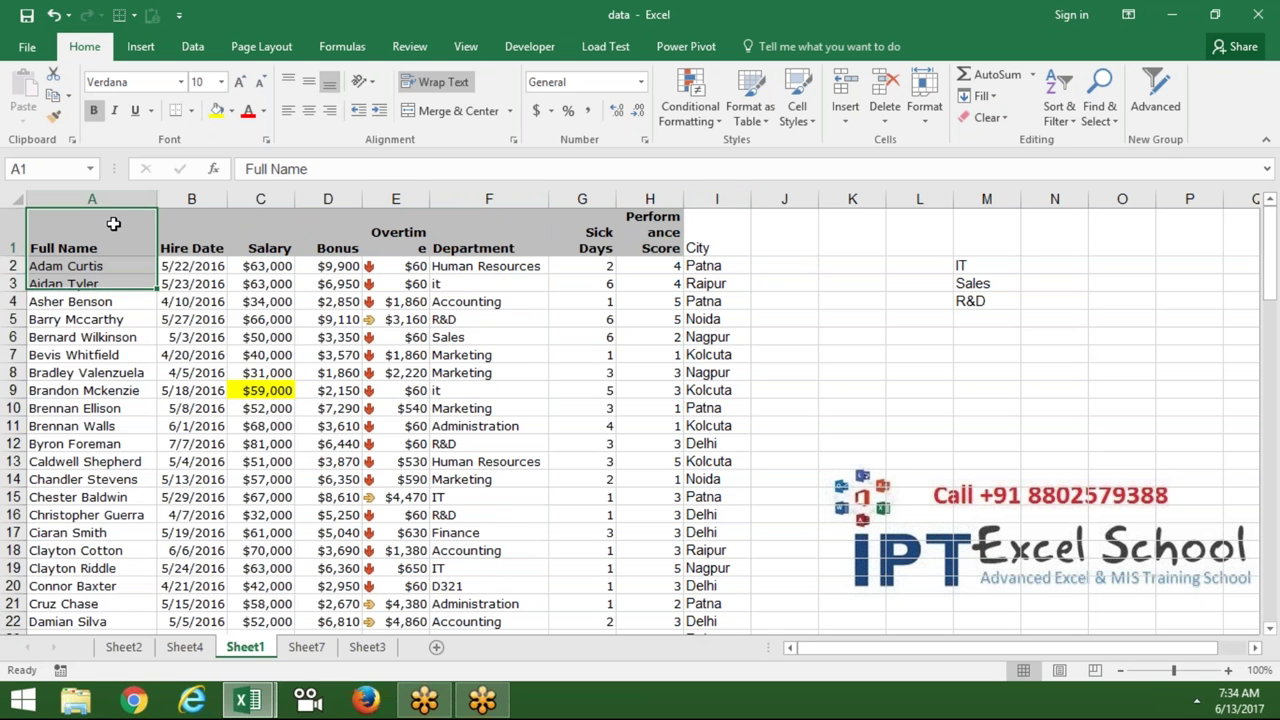
Step: Insert a PivotTable on the existing worksheet at location Sheet4!$E$3
click(137, 47)
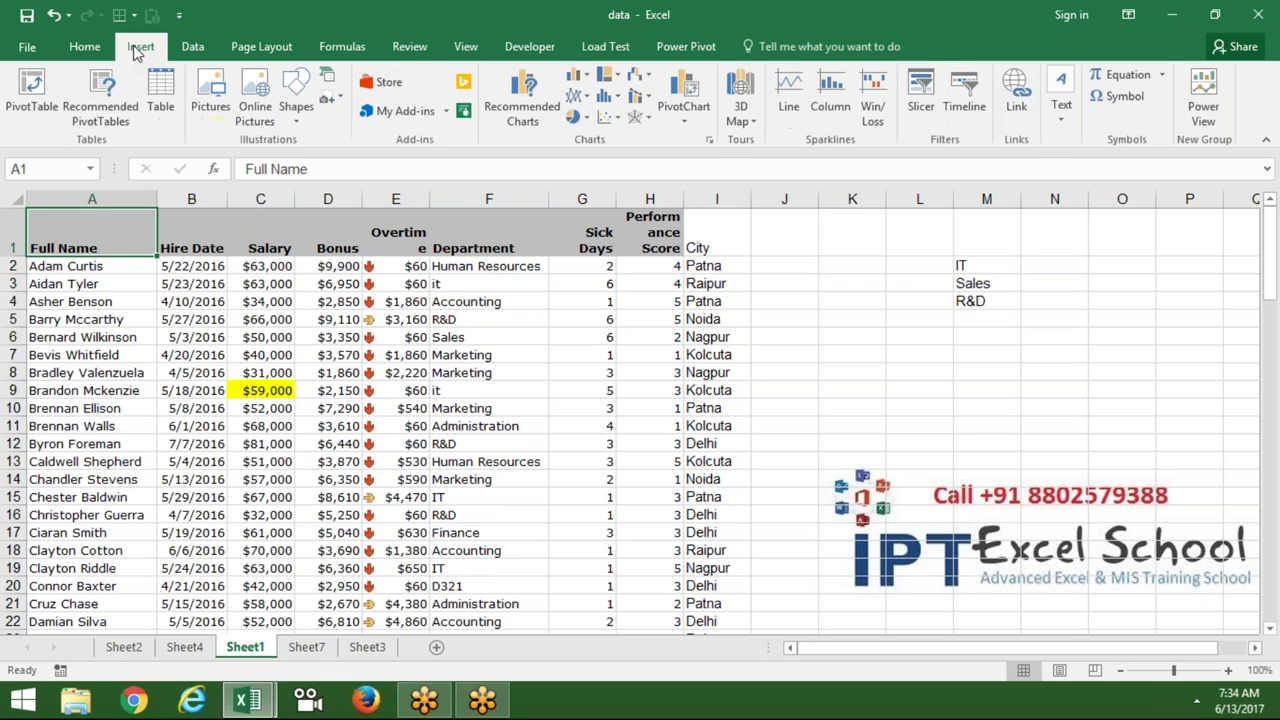
click(36, 85)
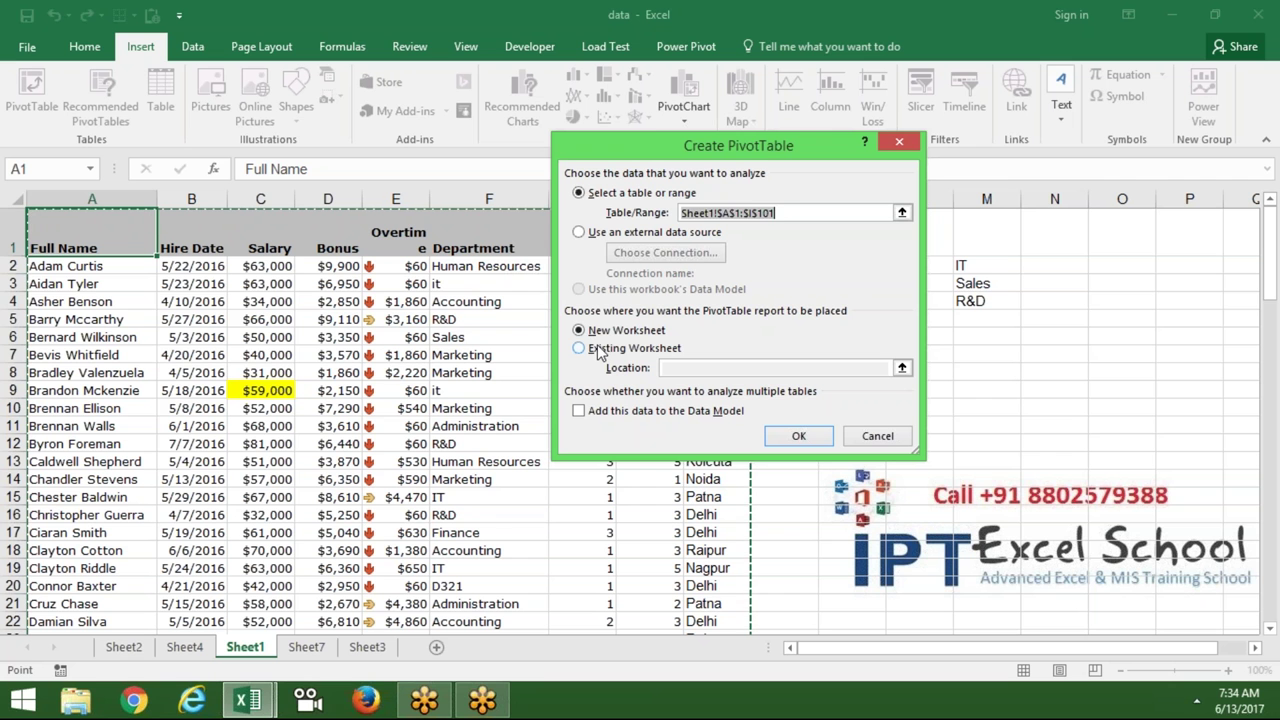
click(598, 350)
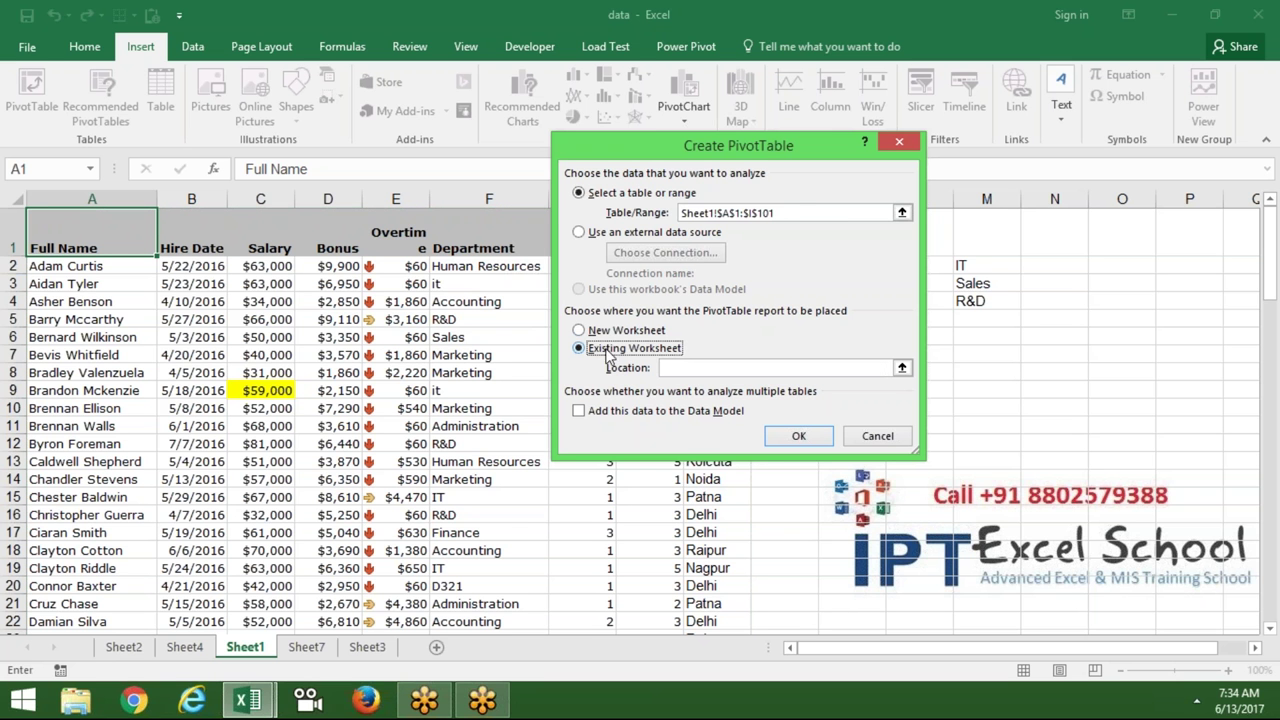
click(186, 649)
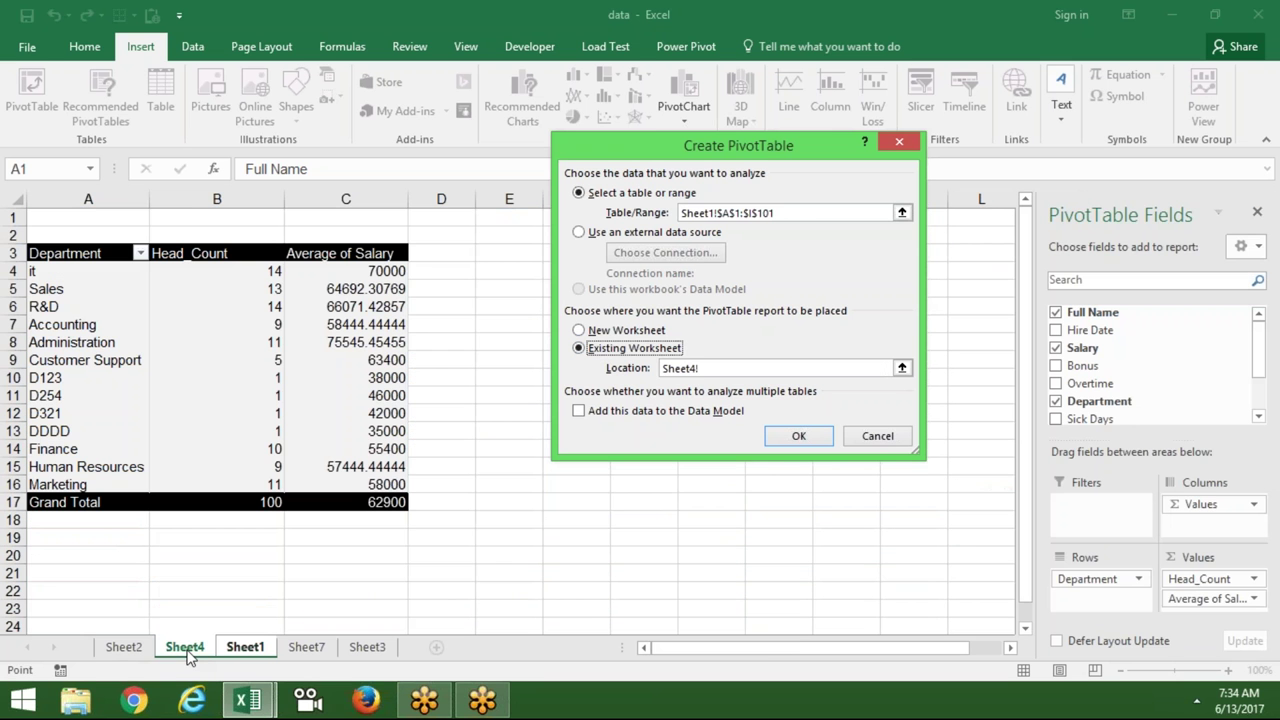
click(522, 253)
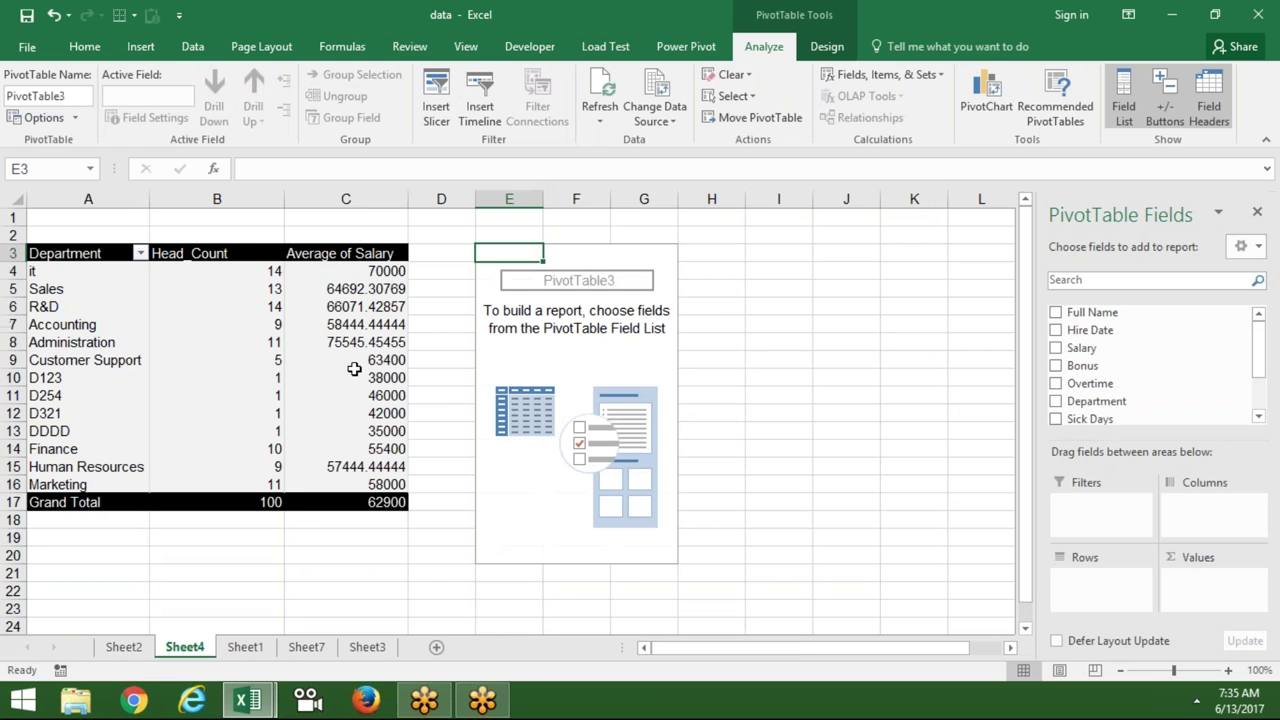
click(352, 364)
click(628, 364)
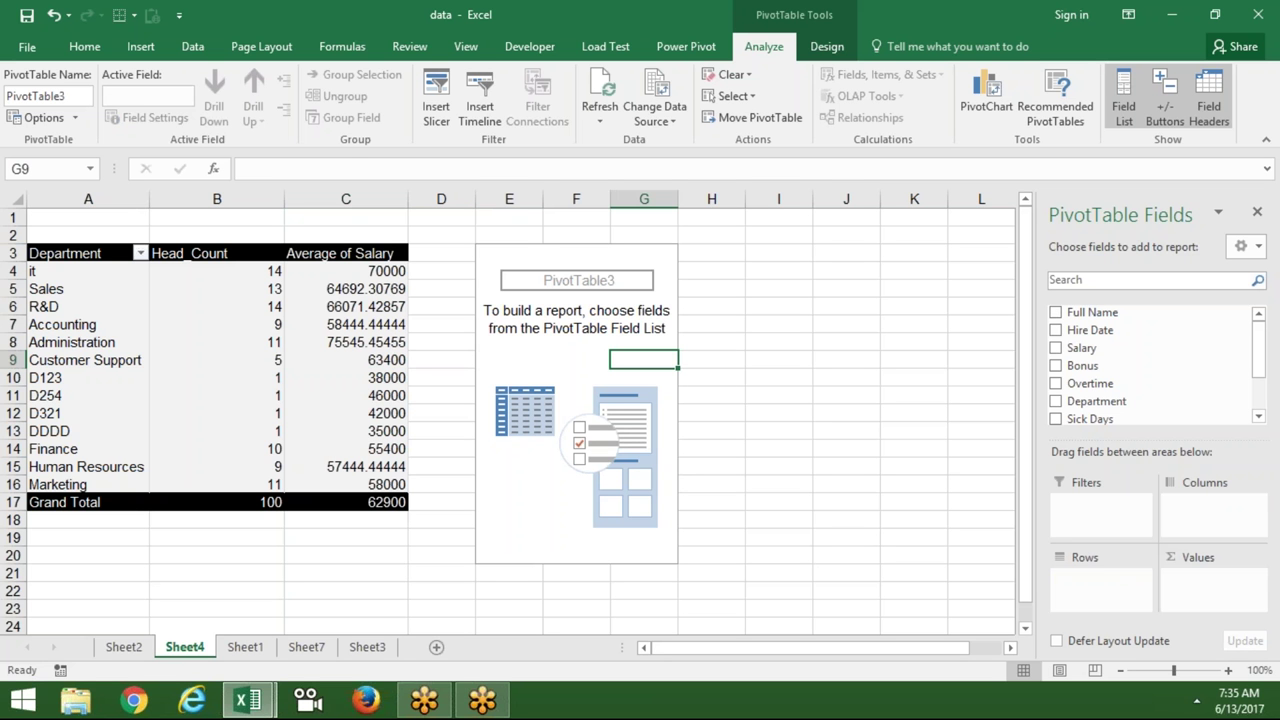
Step: Put Department in Rows, City in Columns and Count of Full Name in Values
click(229, 341)
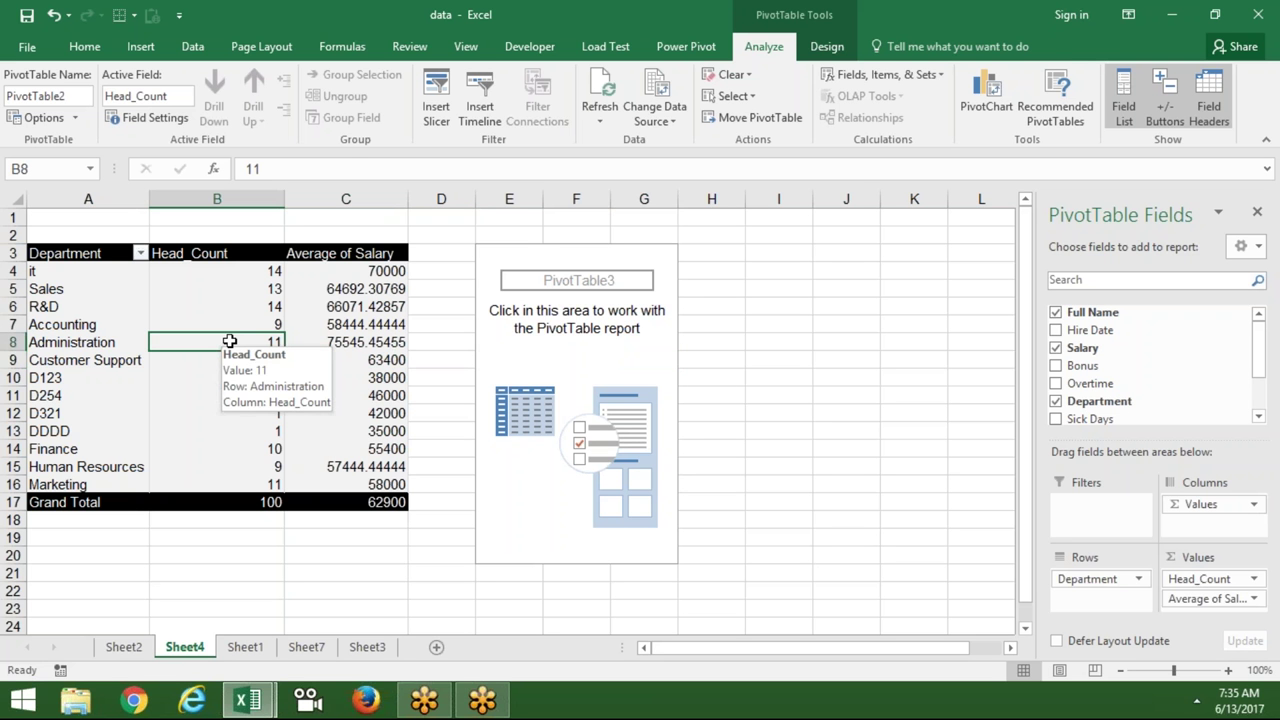
click(472, 358)
click(494, 360)
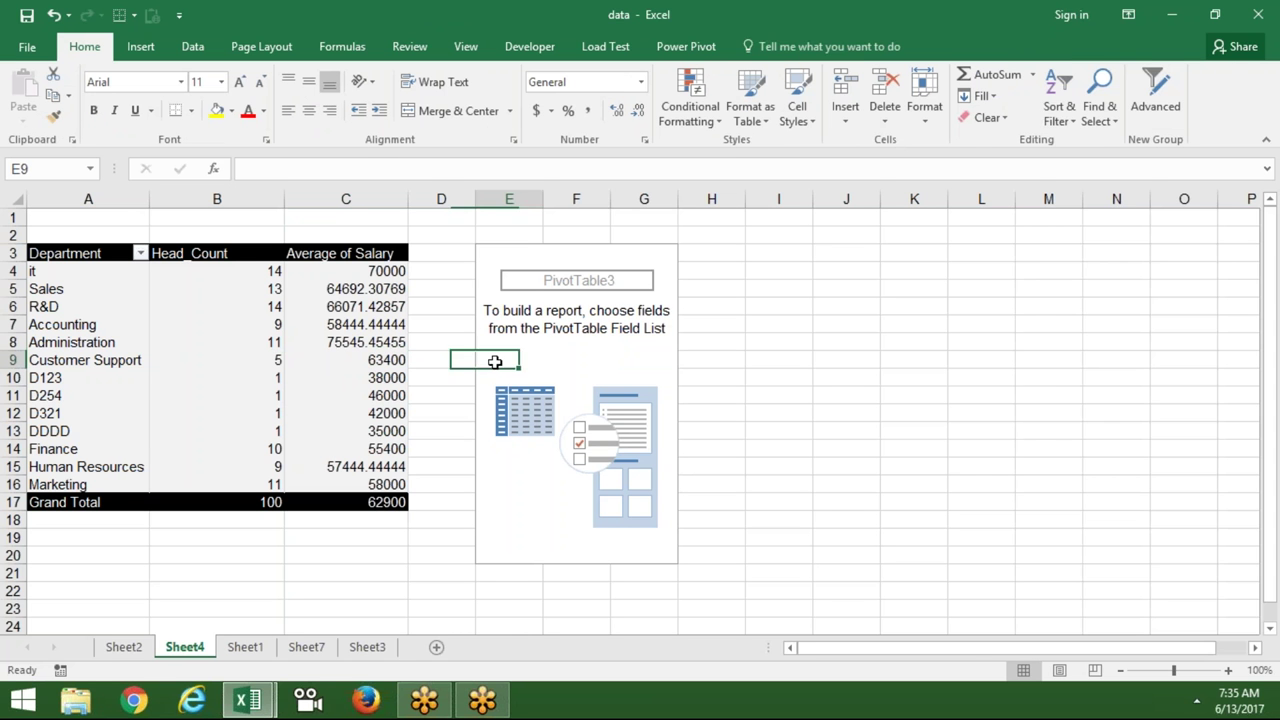
click(1250, 48)
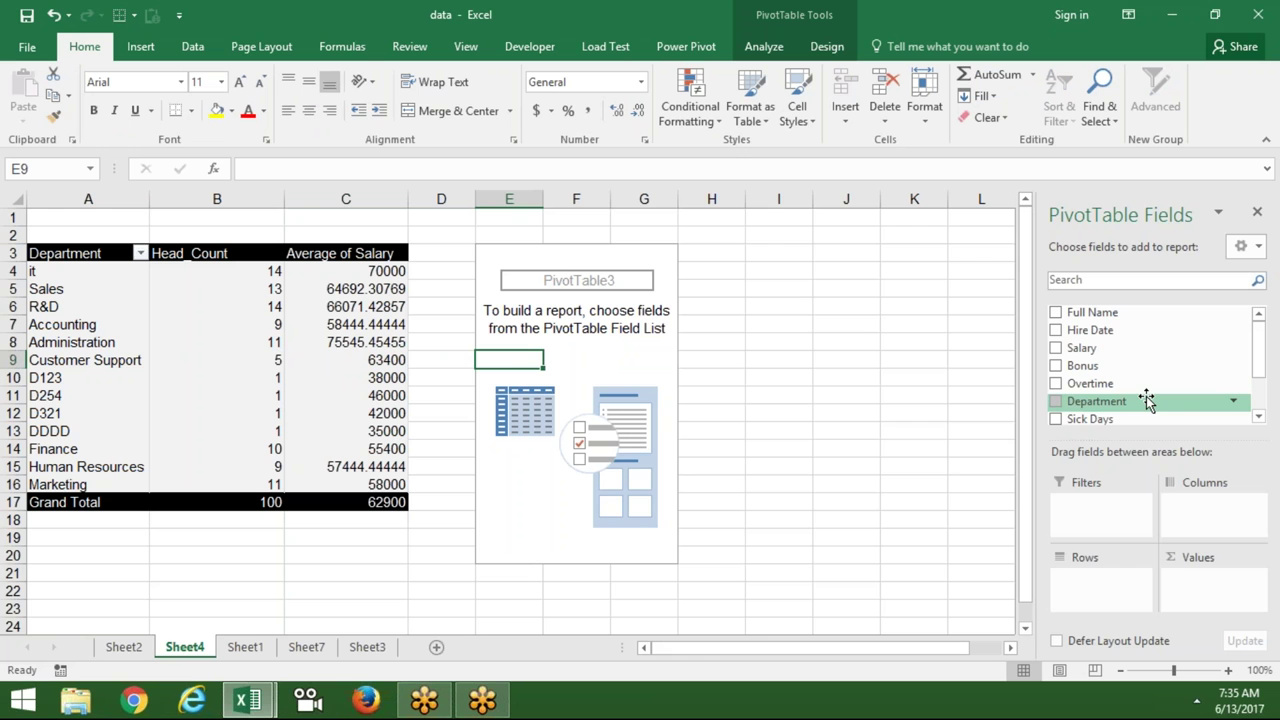
drag(1147, 400, 1100, 585)
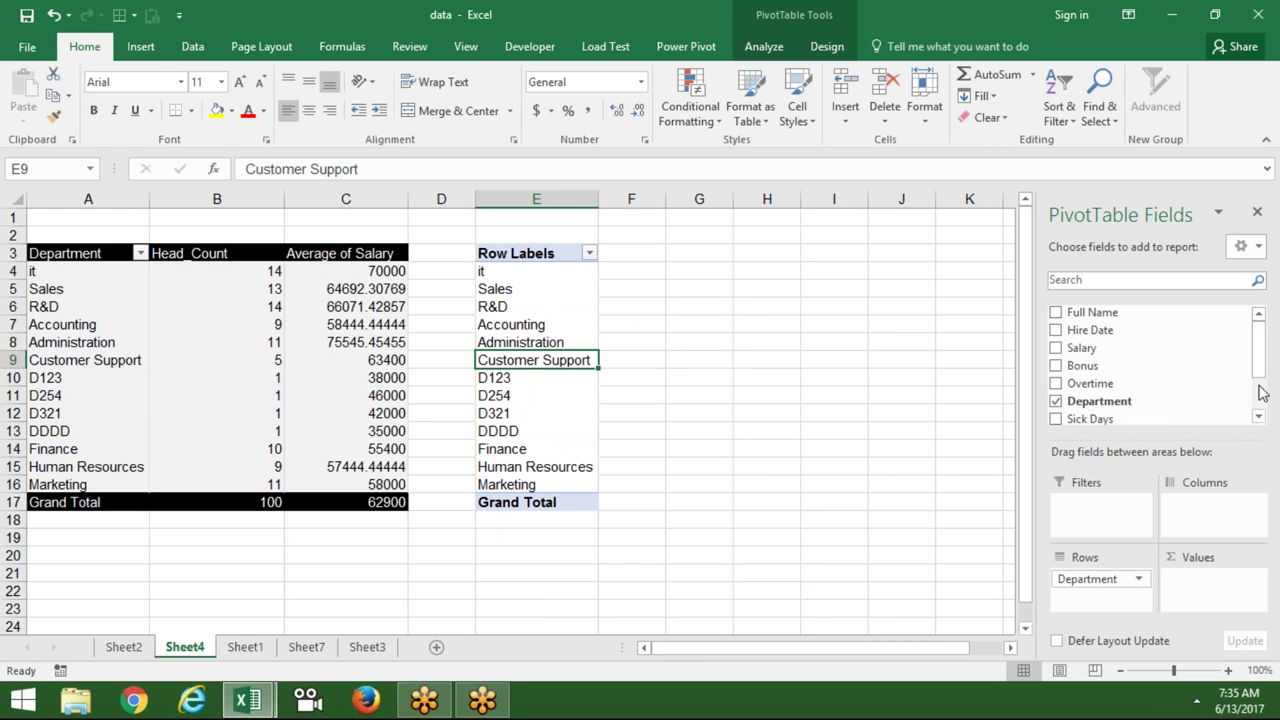
scroll(1262, 390, down, 2)
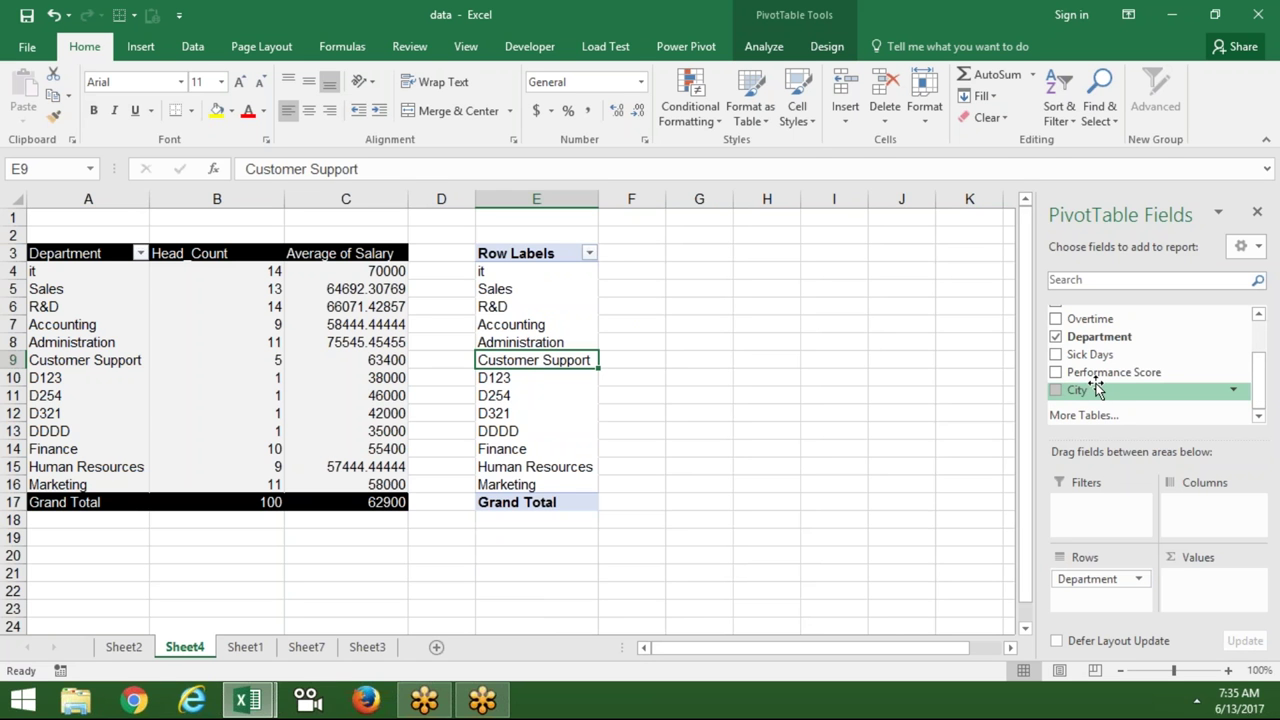
drag(1097, 389, 1175, 500)
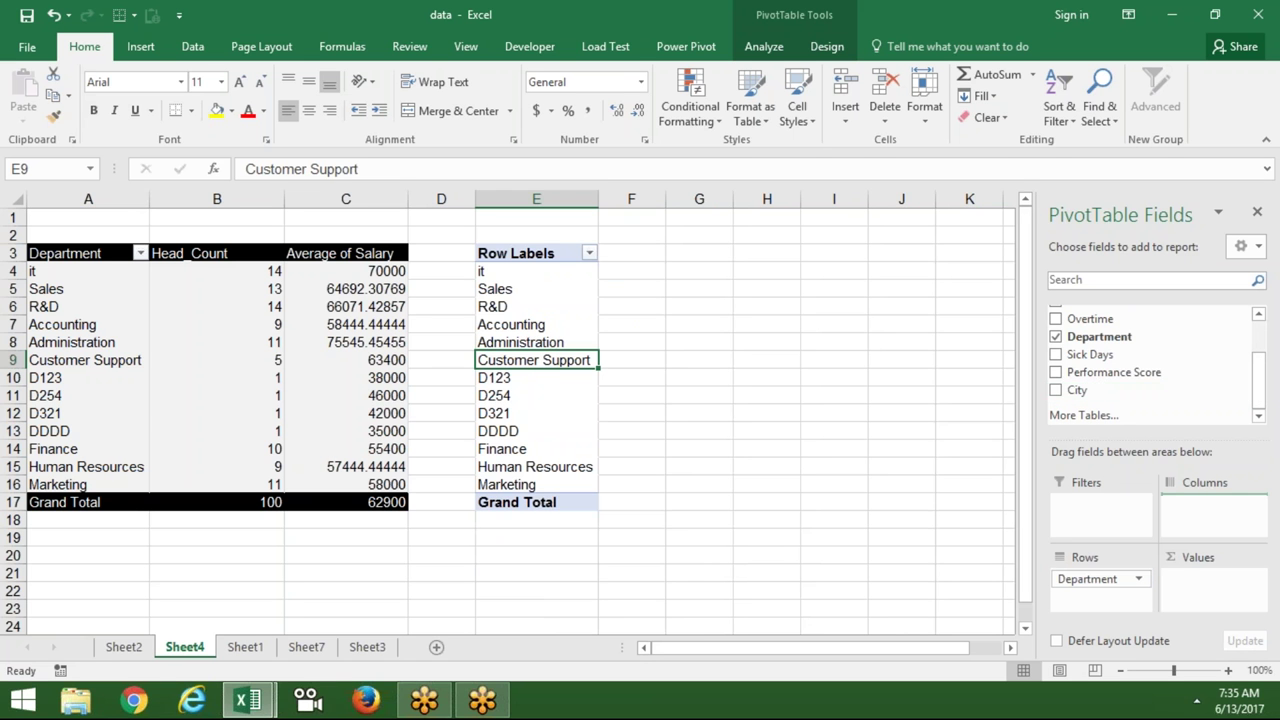
click(1260, 335)
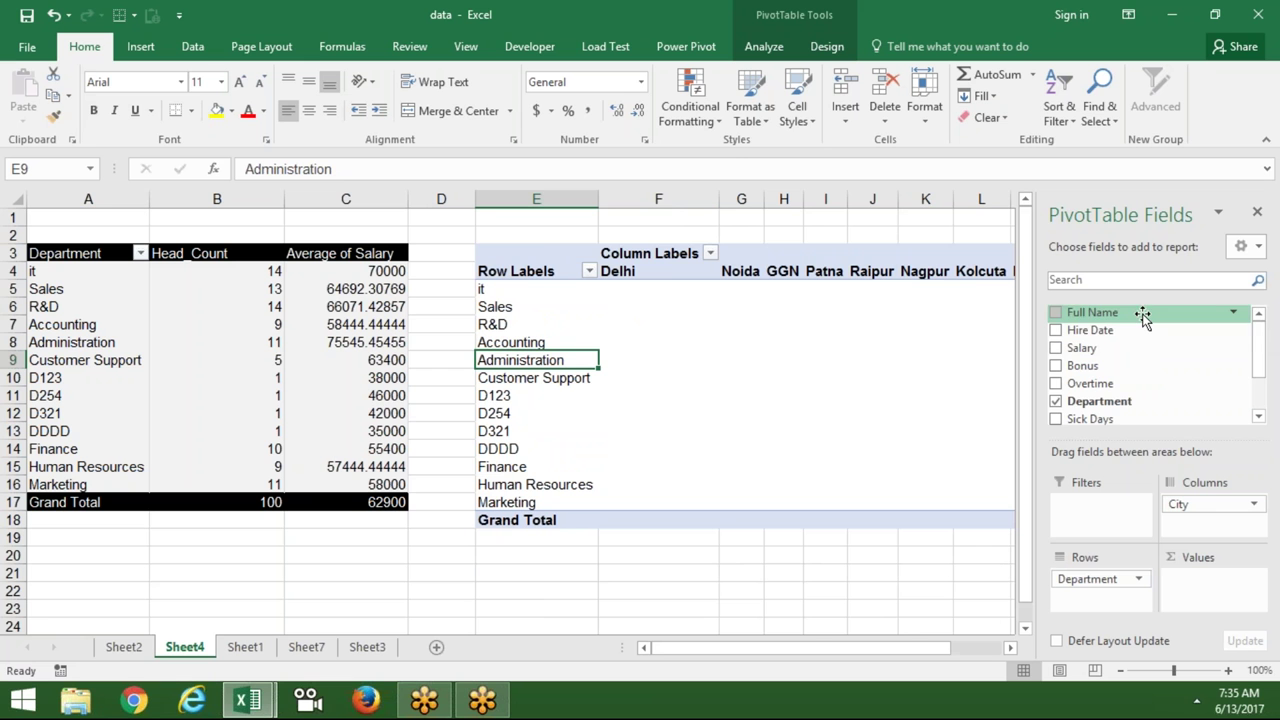
mouse_move(1142, 315)
mouse_down()
mouse_move(1222, 588)
mouse_move(1210, 588)
mouse_up()
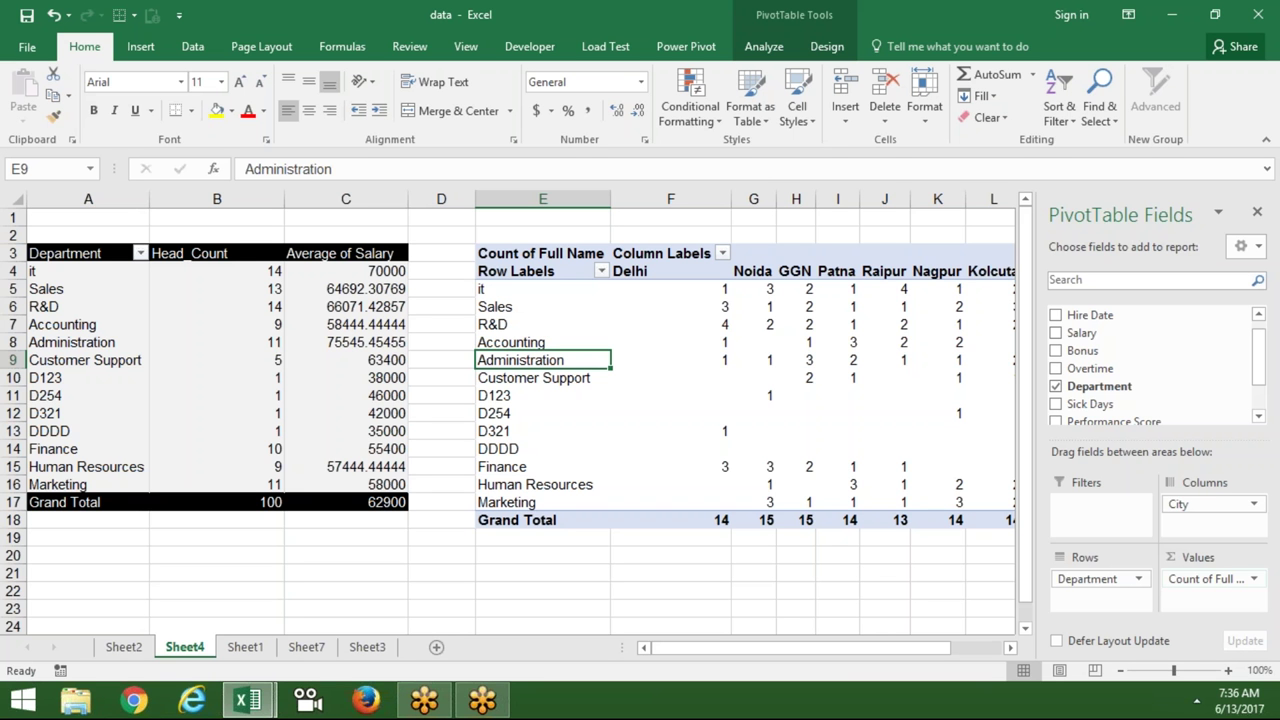
click(655, 270)
key(Right)
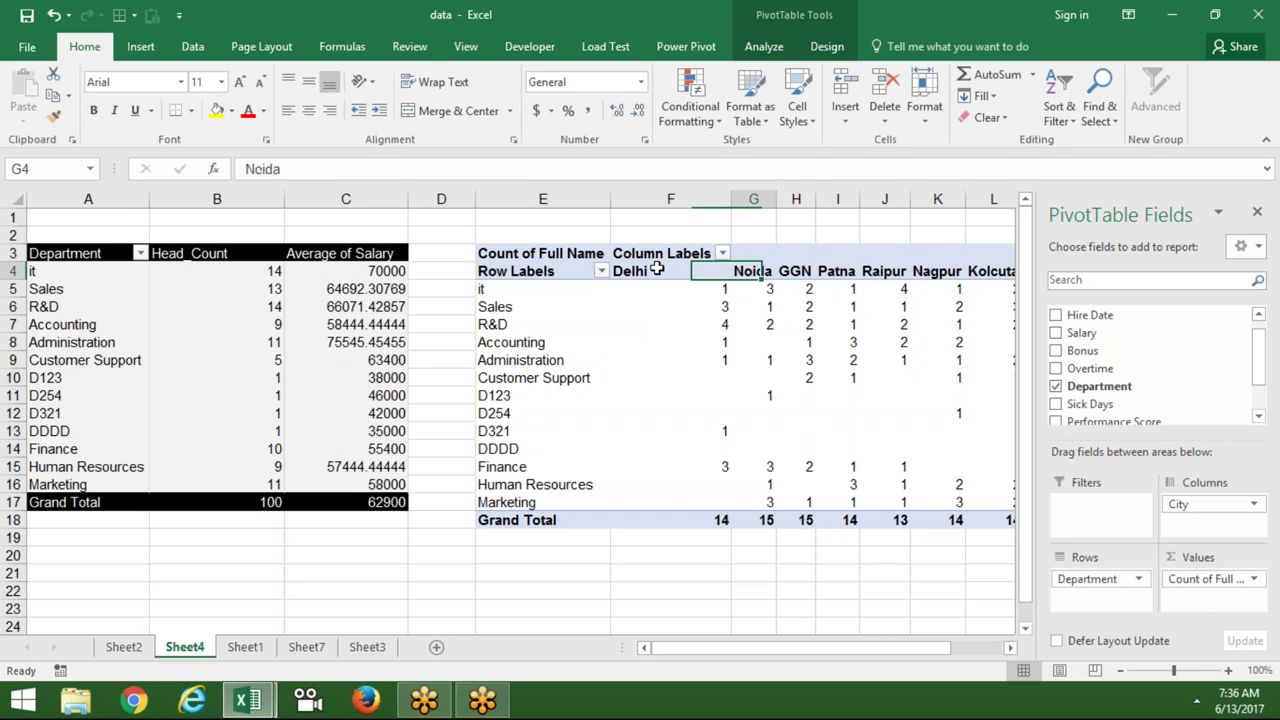
key(Right)
key(Right)
key(Right)
key(Right)
key(Right)
key(Right)
key(Right)
key(Right)
key(Left)
key(Left)
key(Left)
key(Left)
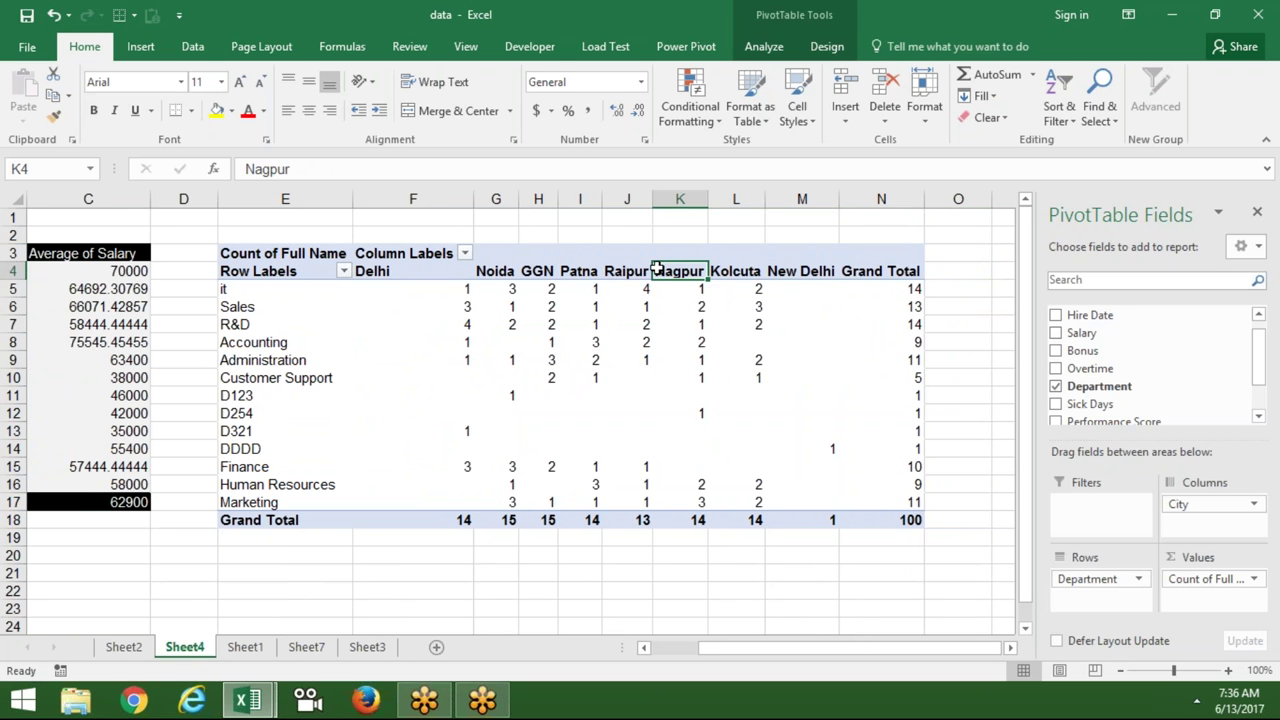
key(Left)
key(Left)
key(Left)
key(Left)
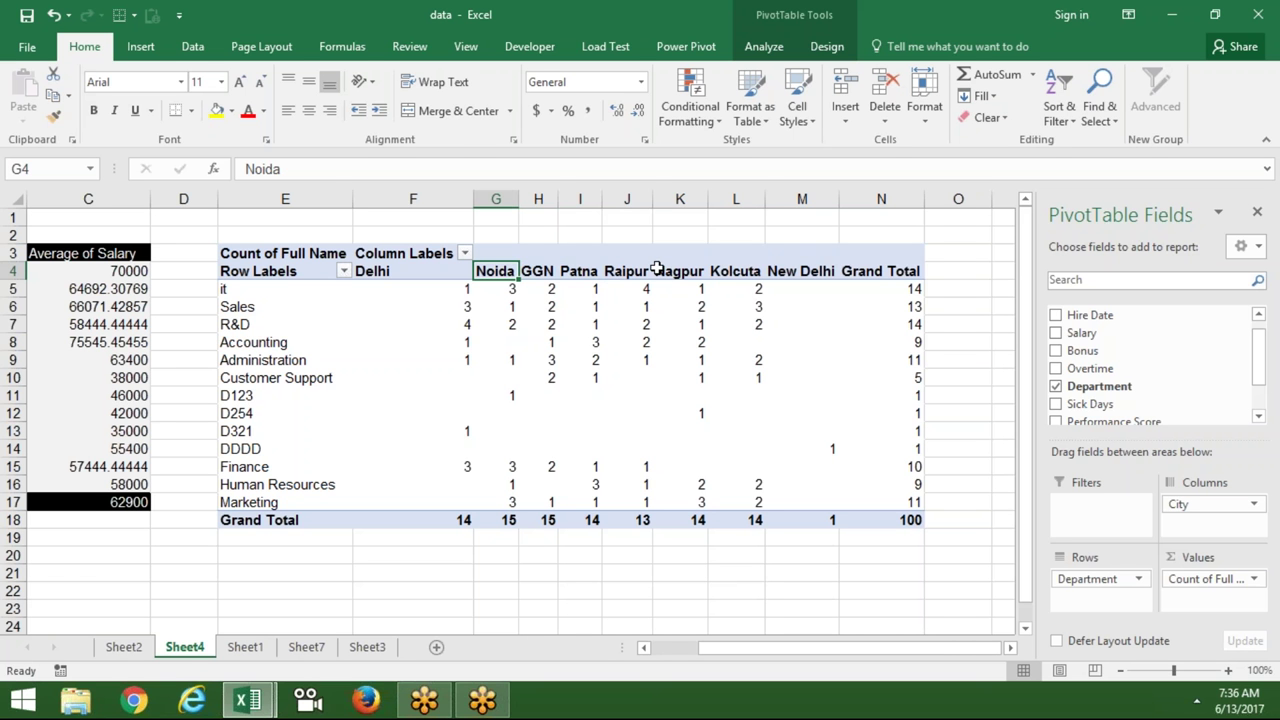
key(Left)
key(Left)
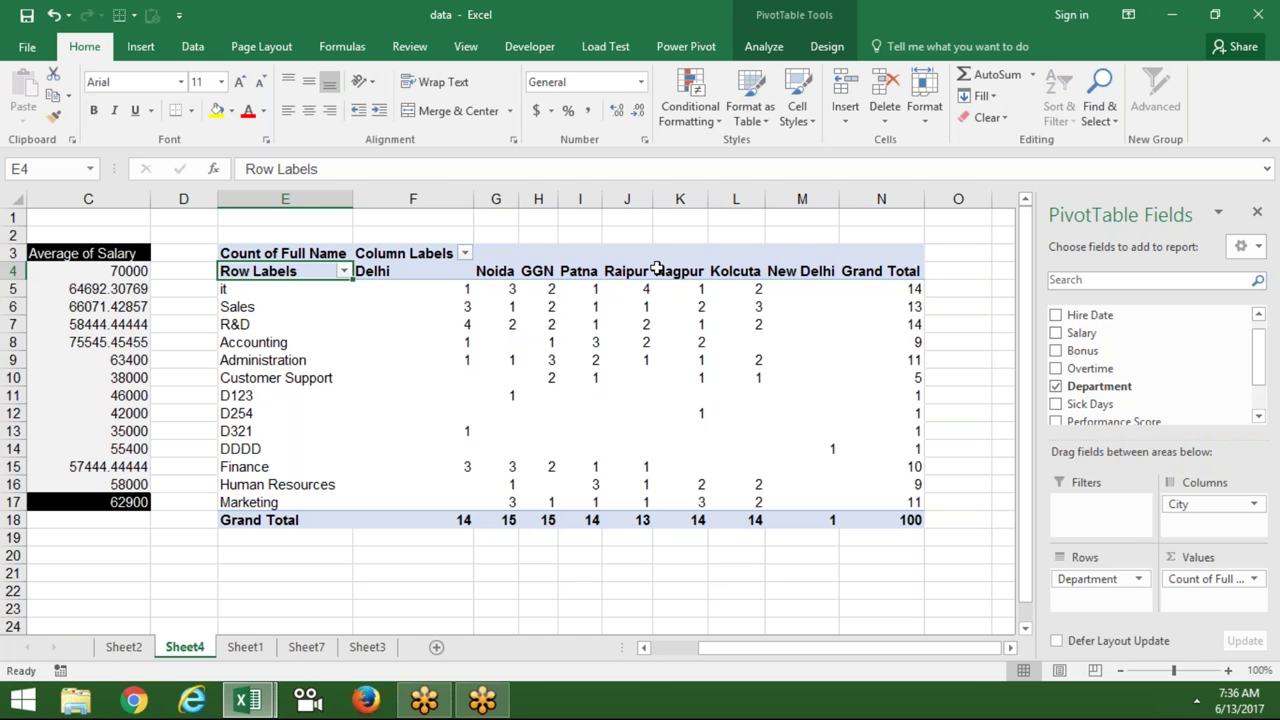
key(Right)
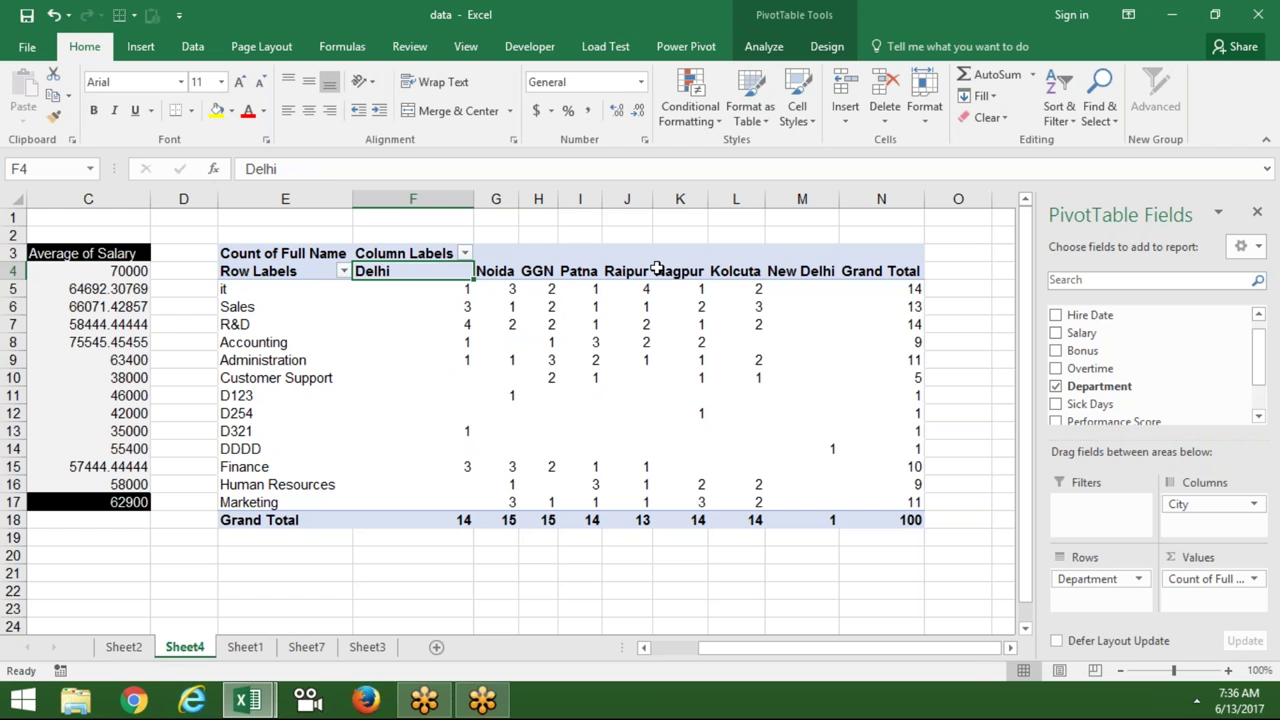
key(shift+Right)
key(shift+Right)
key(shift+Right)
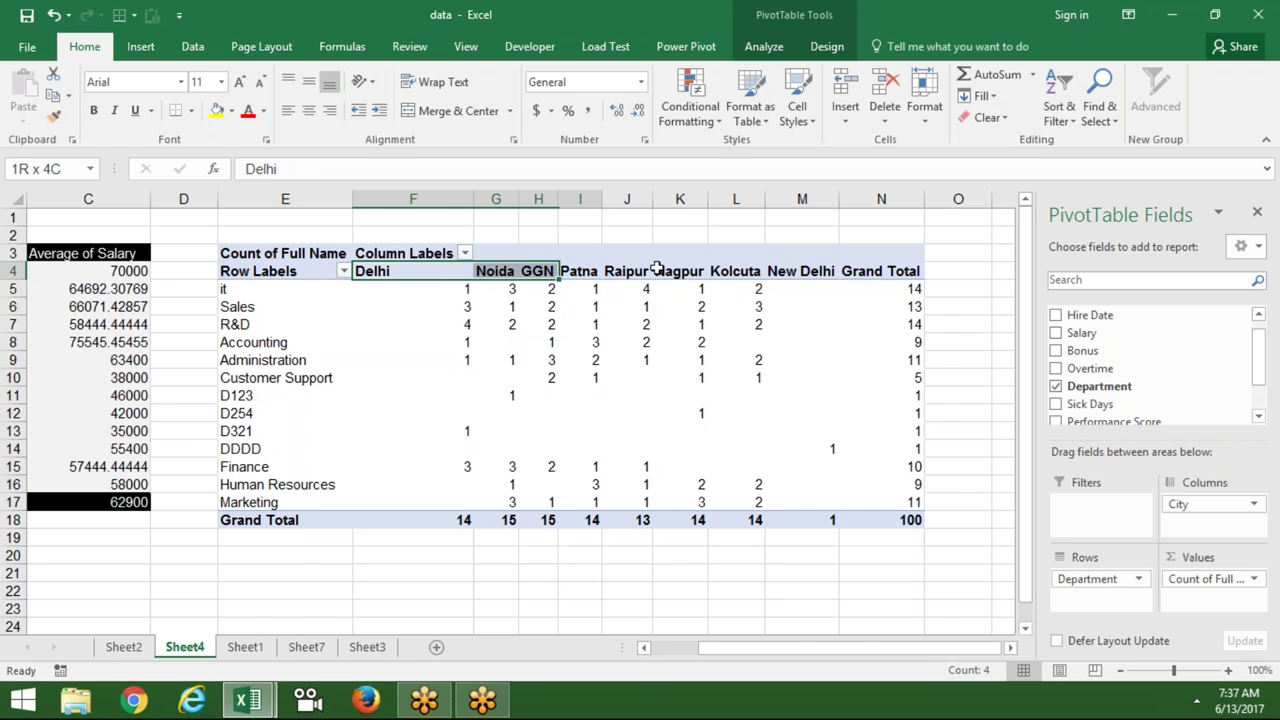
key(shift+Right)
key(shift+Right)
key(shift+Right)
key(shift+Right)
key(shift+Right)
key(shift+Right)
key(Left)
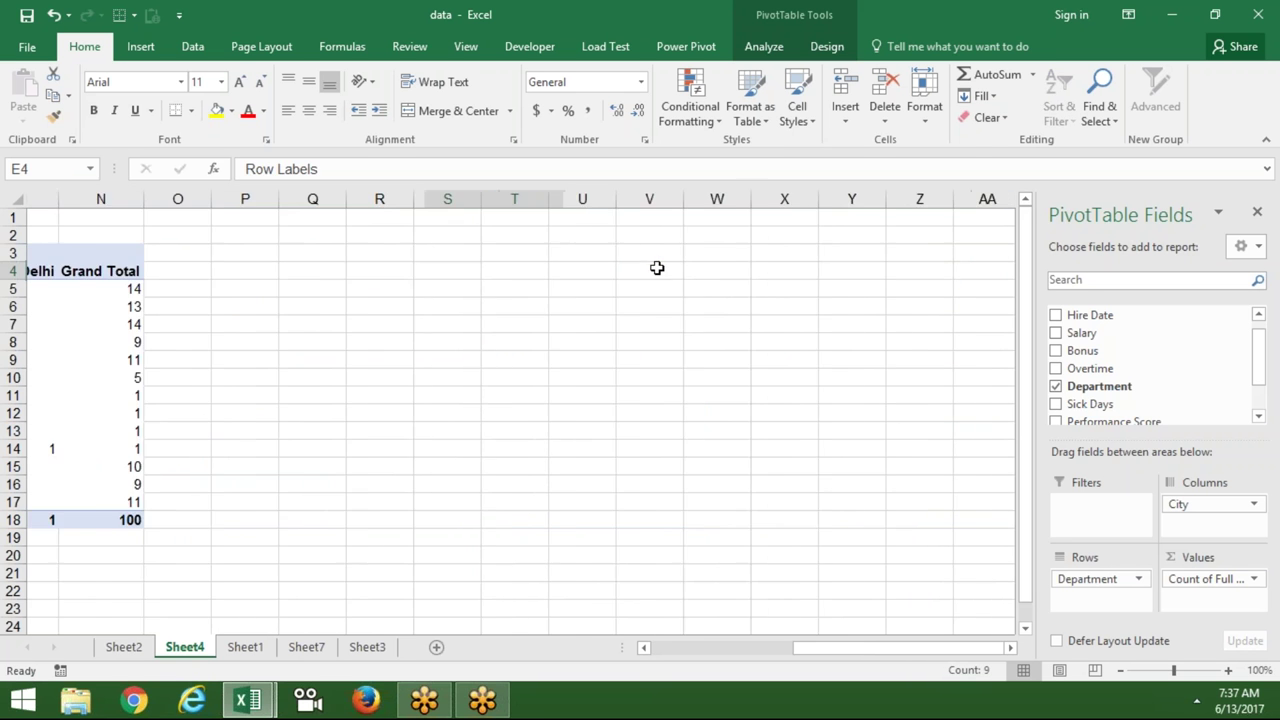
key(Left)
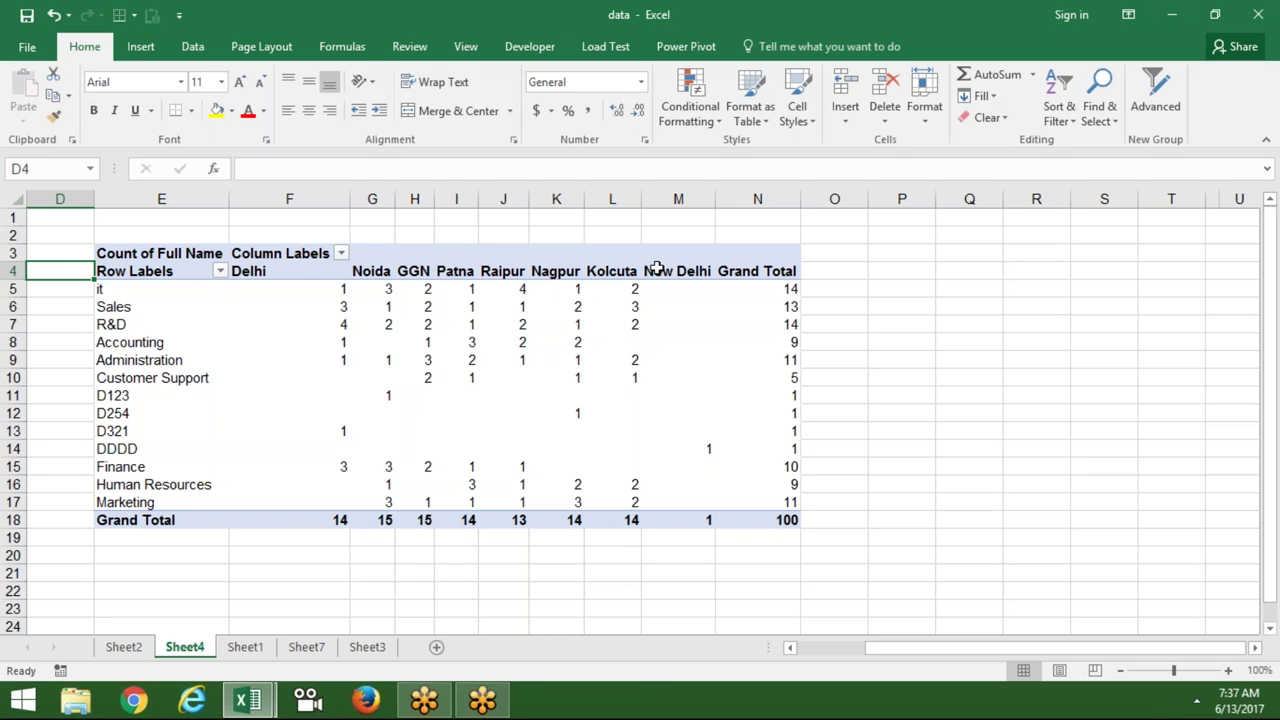
click(760, 480)
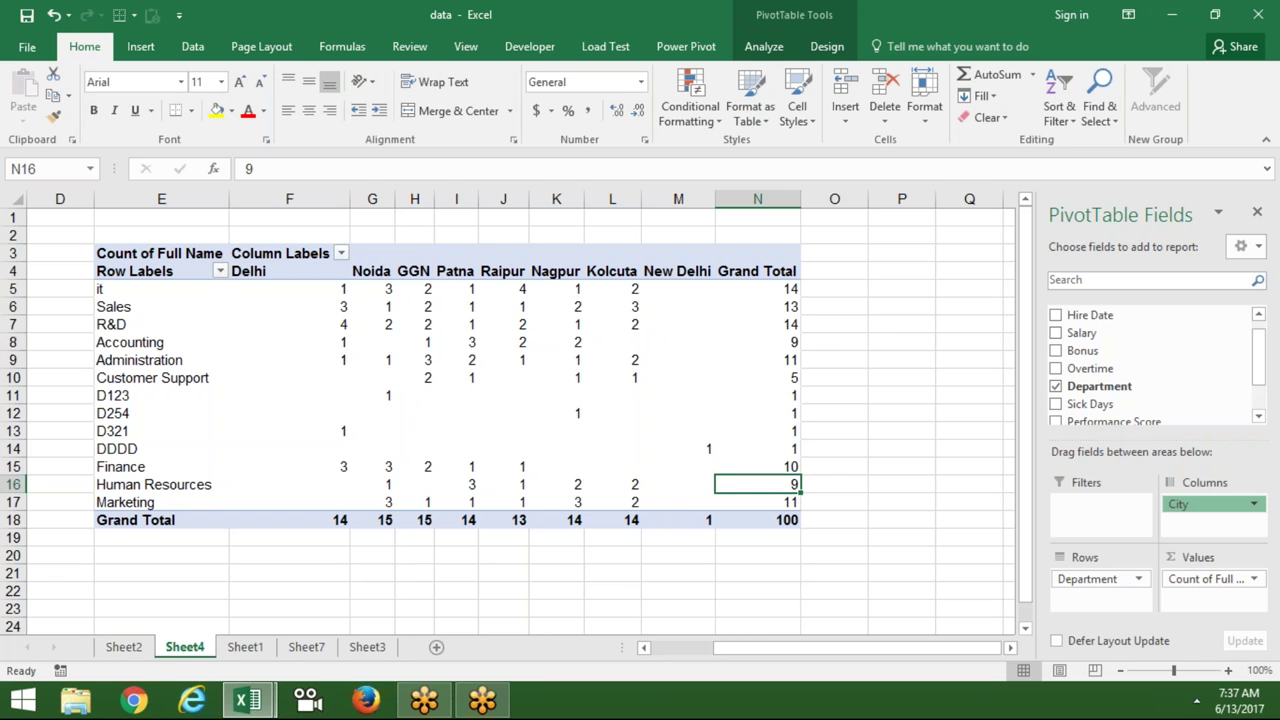
drag(1200, 504, 1122, 600)
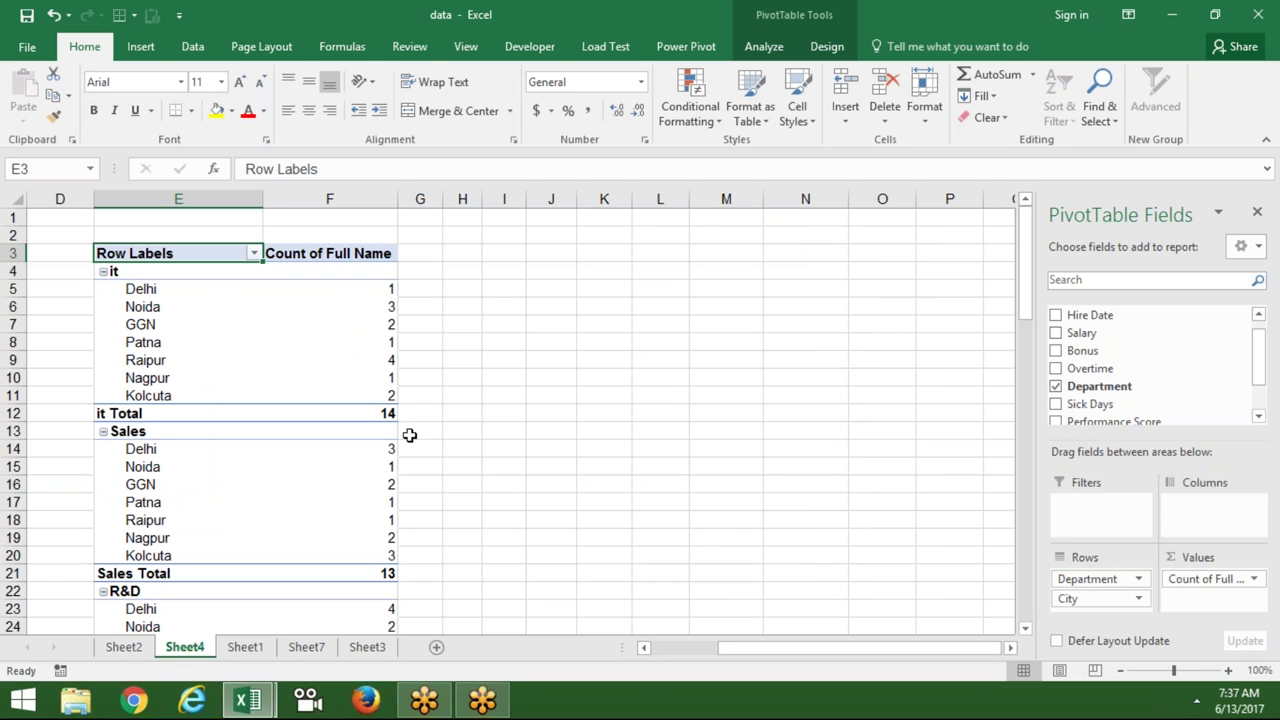
Step: Select a Sales city count and the it Total subtotal label in the nested pivot
click(334, 462)
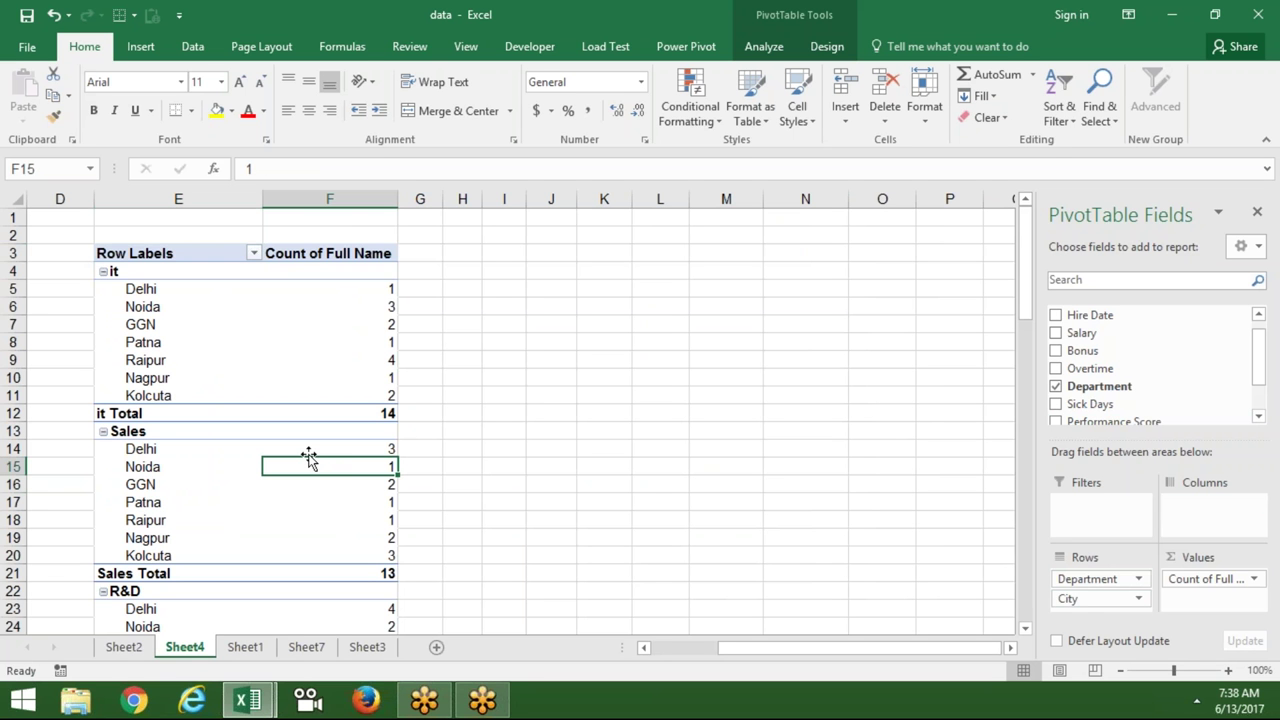
mouse_move(330, 449)
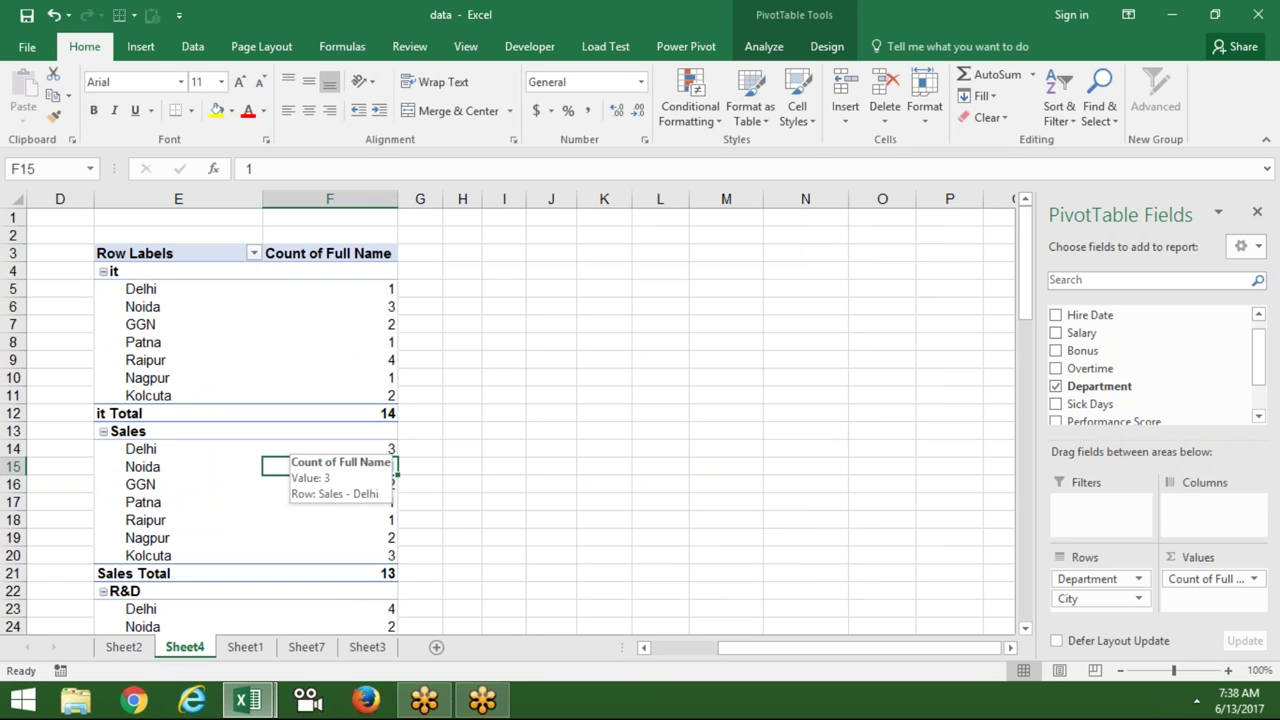
click(204, 411)
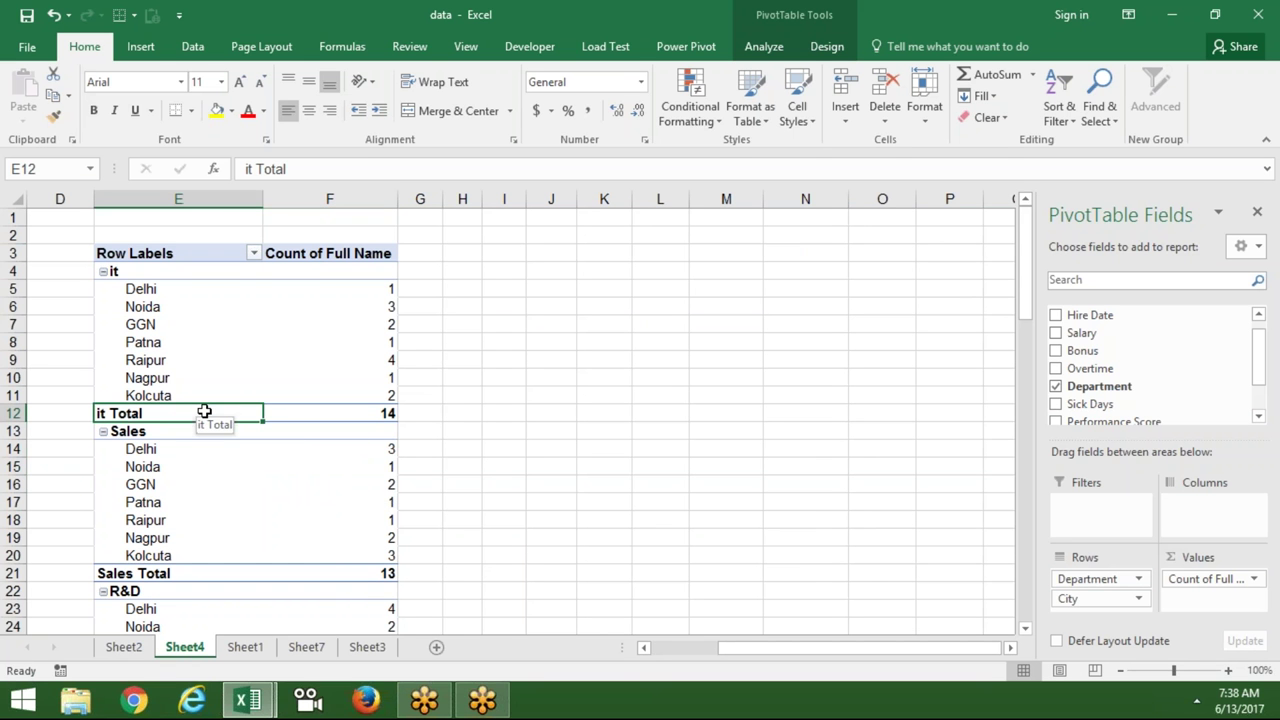
Step: Uncheck Subtotal "Department" from the it Total context menu to remove subtotal rows
right_click(205, 412)
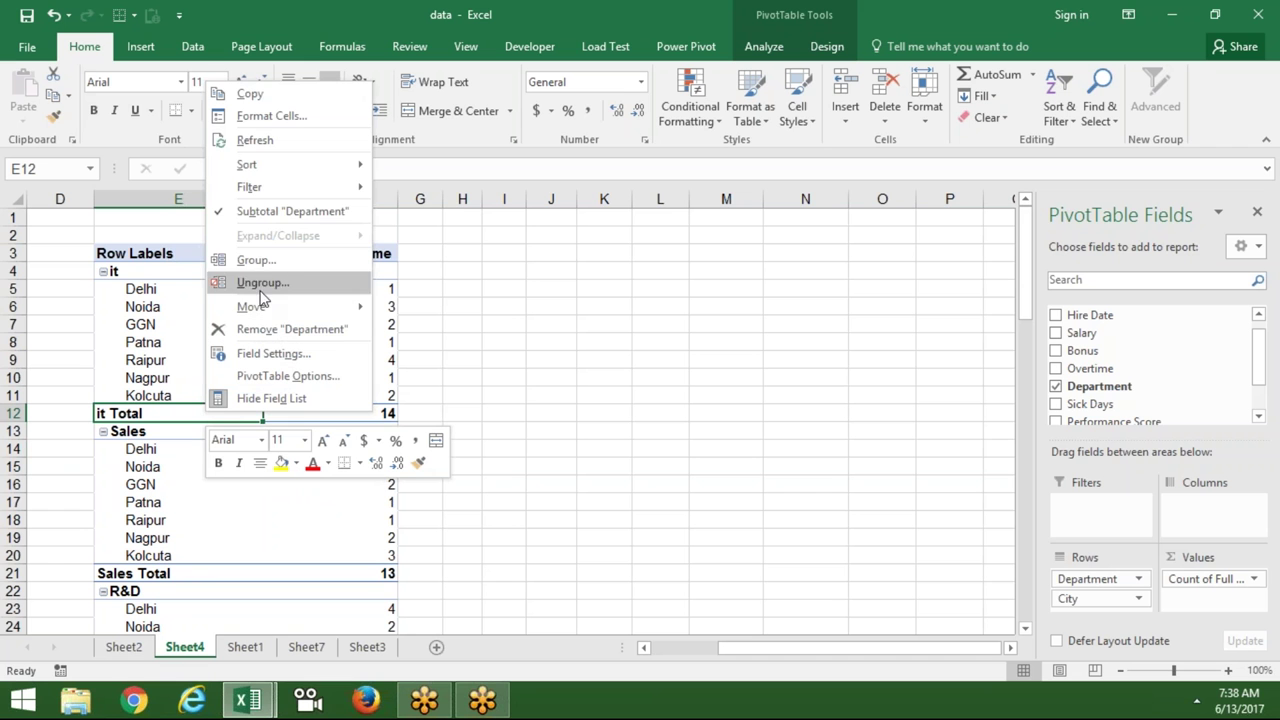
click(275, 212)
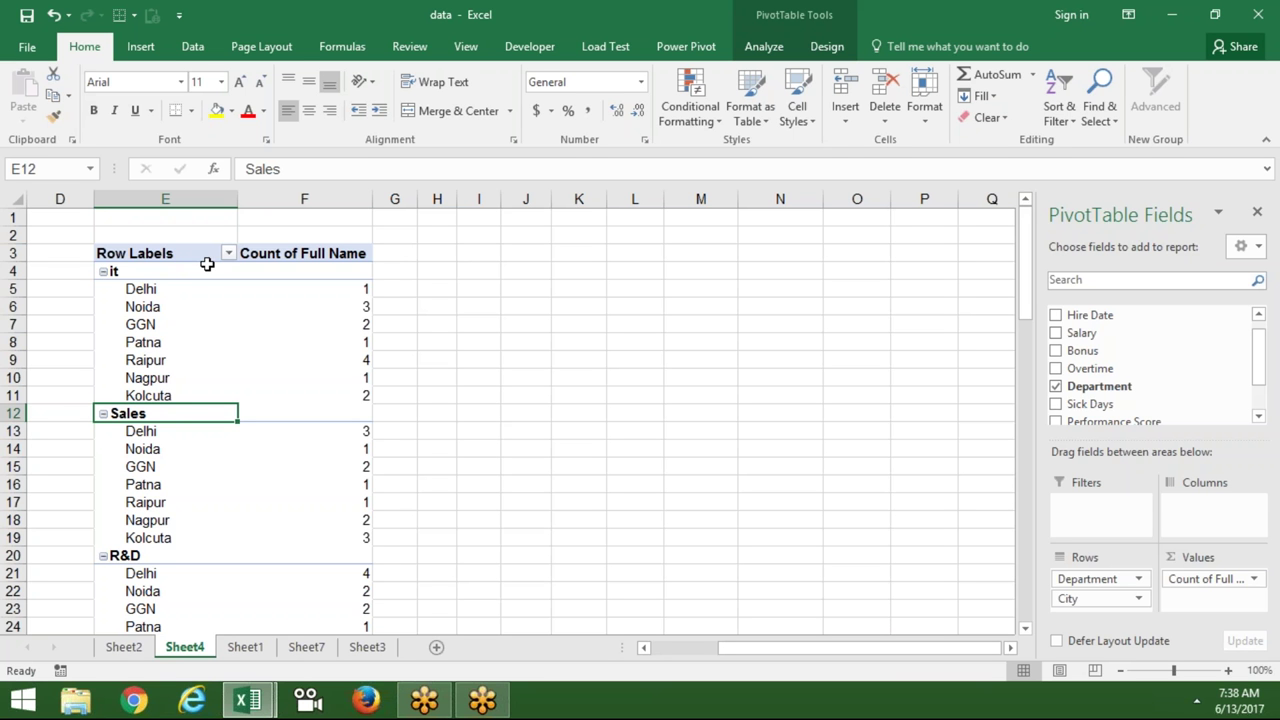
click(181, 197)
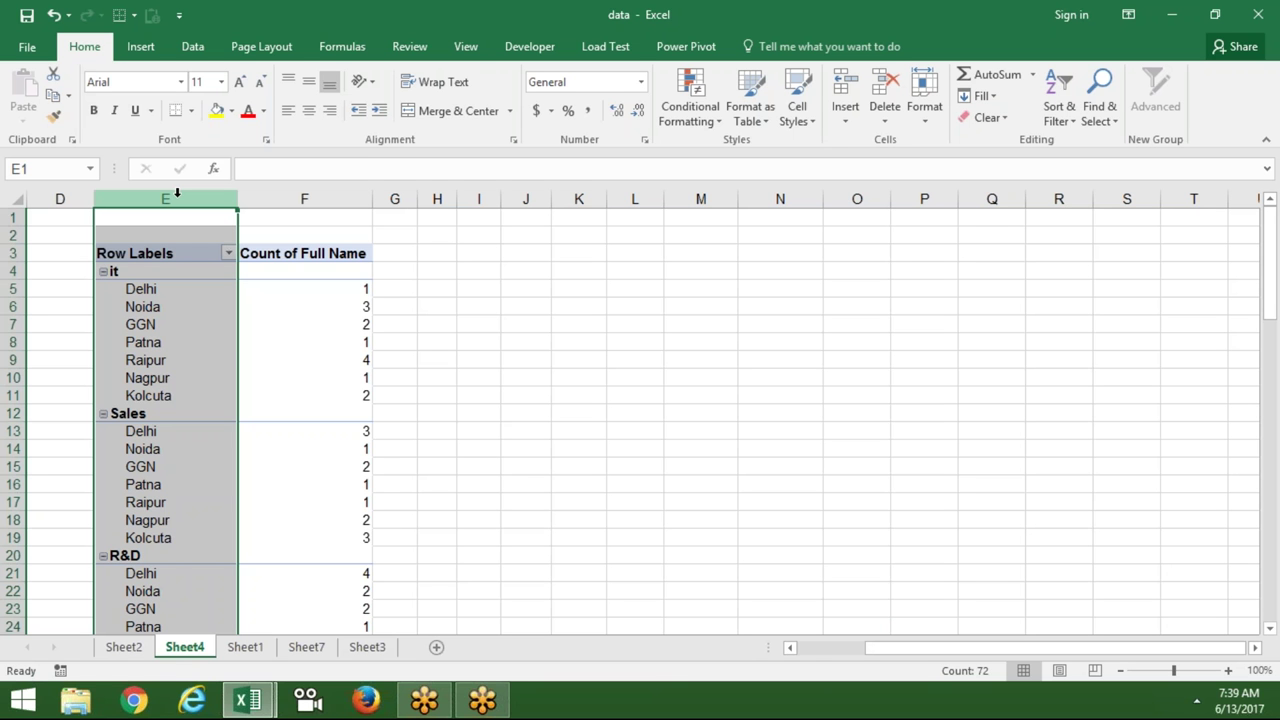
drag(177, 193, 274, 269)
click(300, 324)
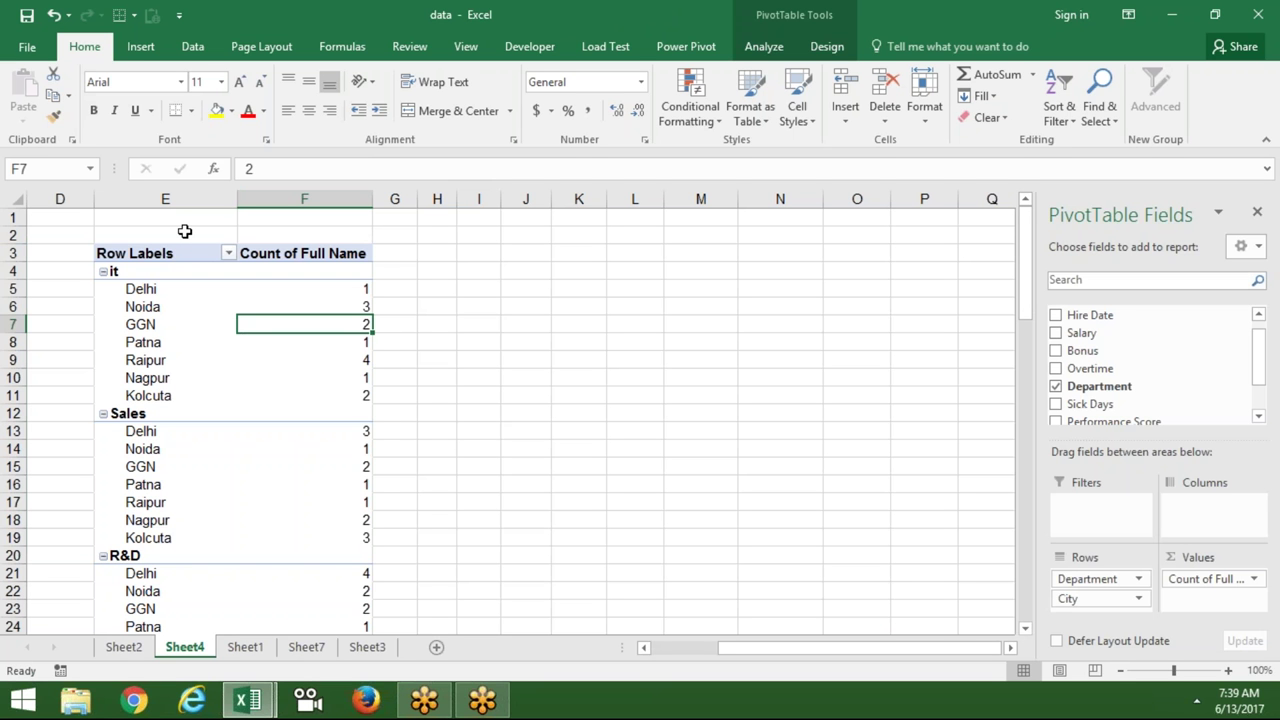
right_click(167, 330)
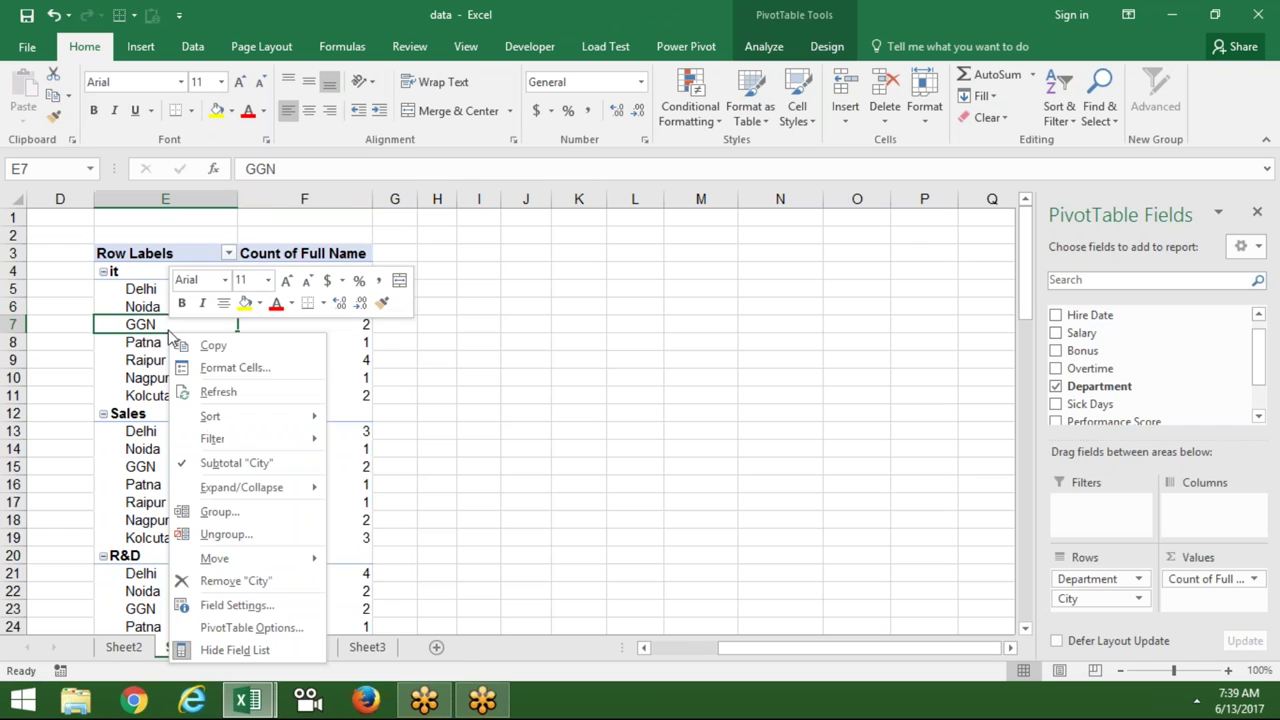
Step: Turn on Classic PivotTable layout on the Display tab of PivotTable Options
click(250, 627)
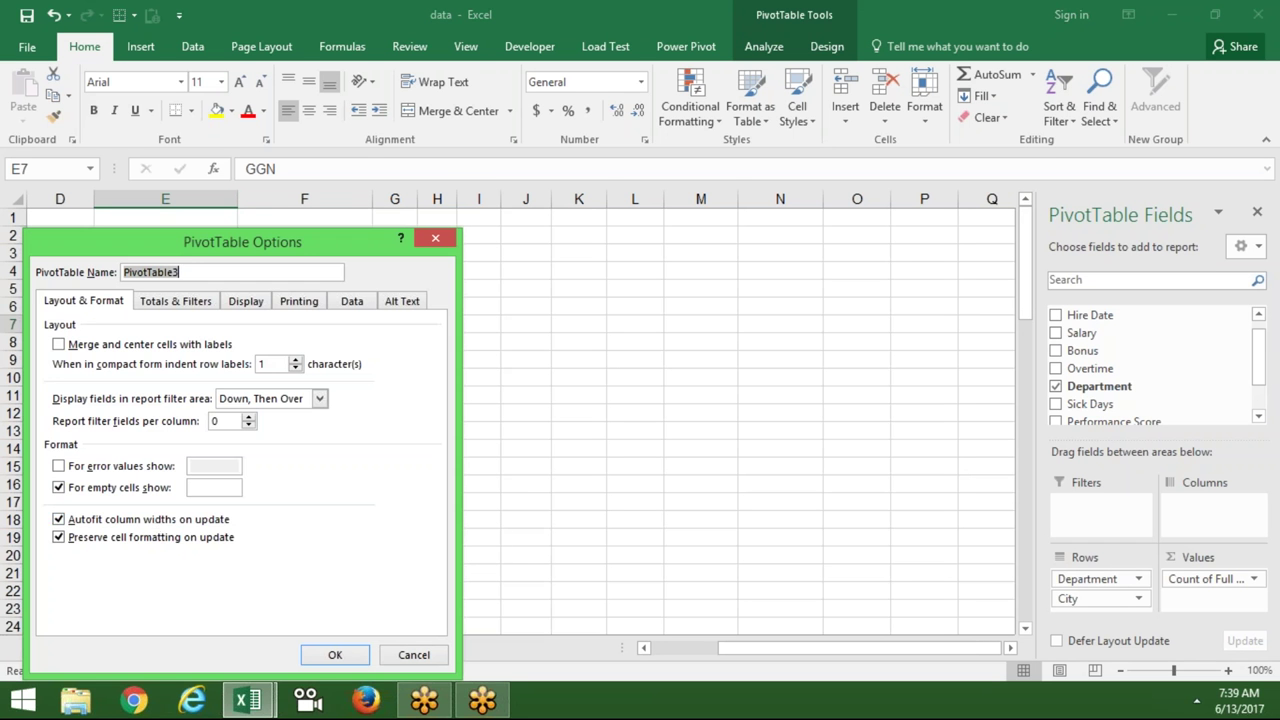
click(246, 301)
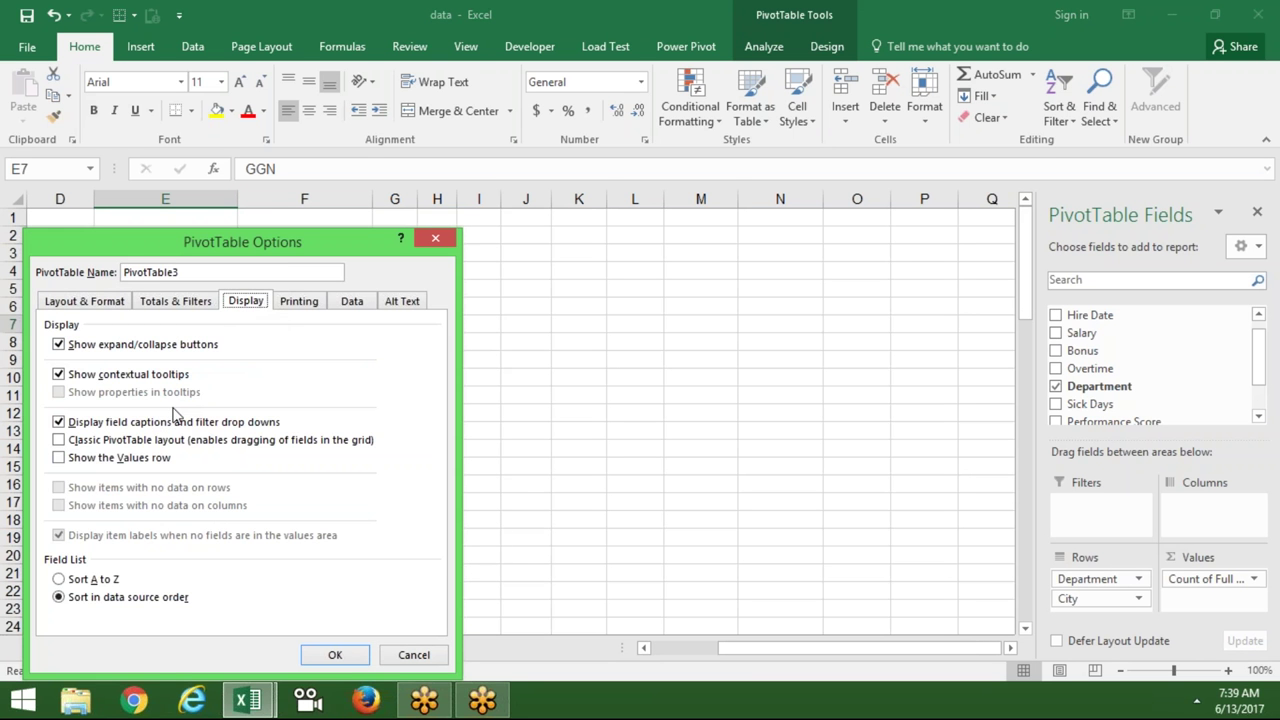
click(119, 446)
click(119, 445)
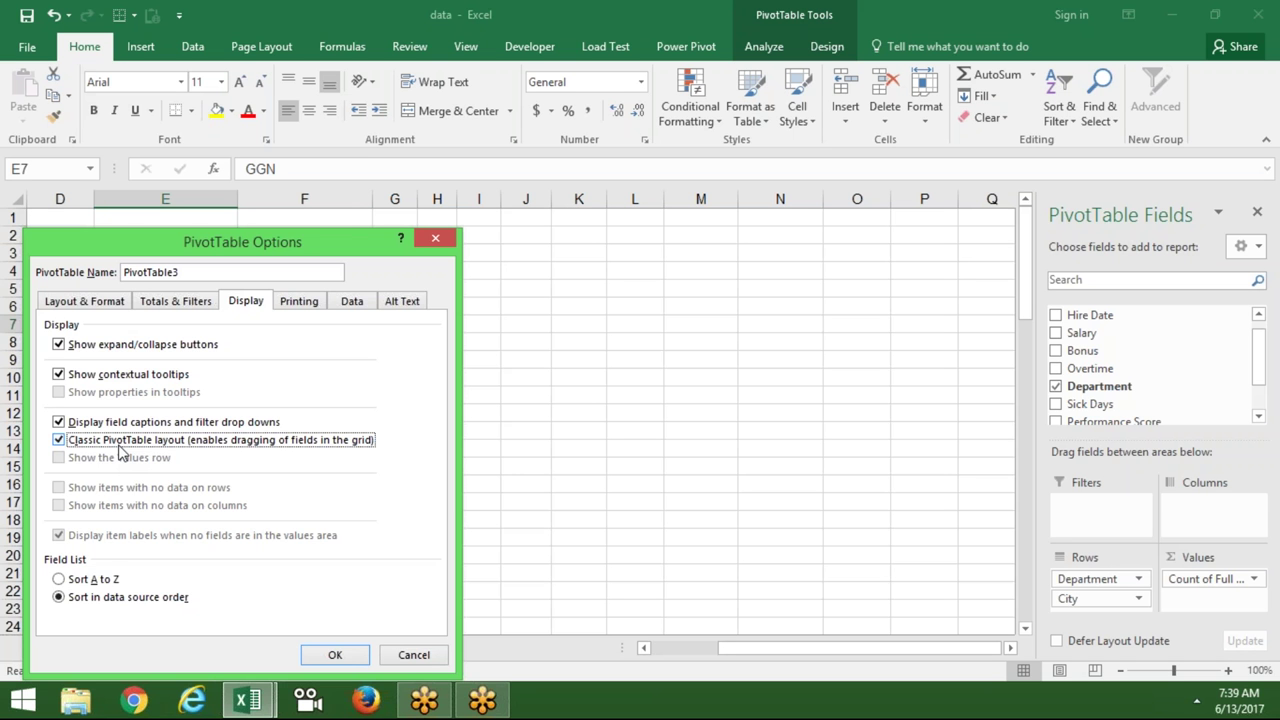
click(335, 655)
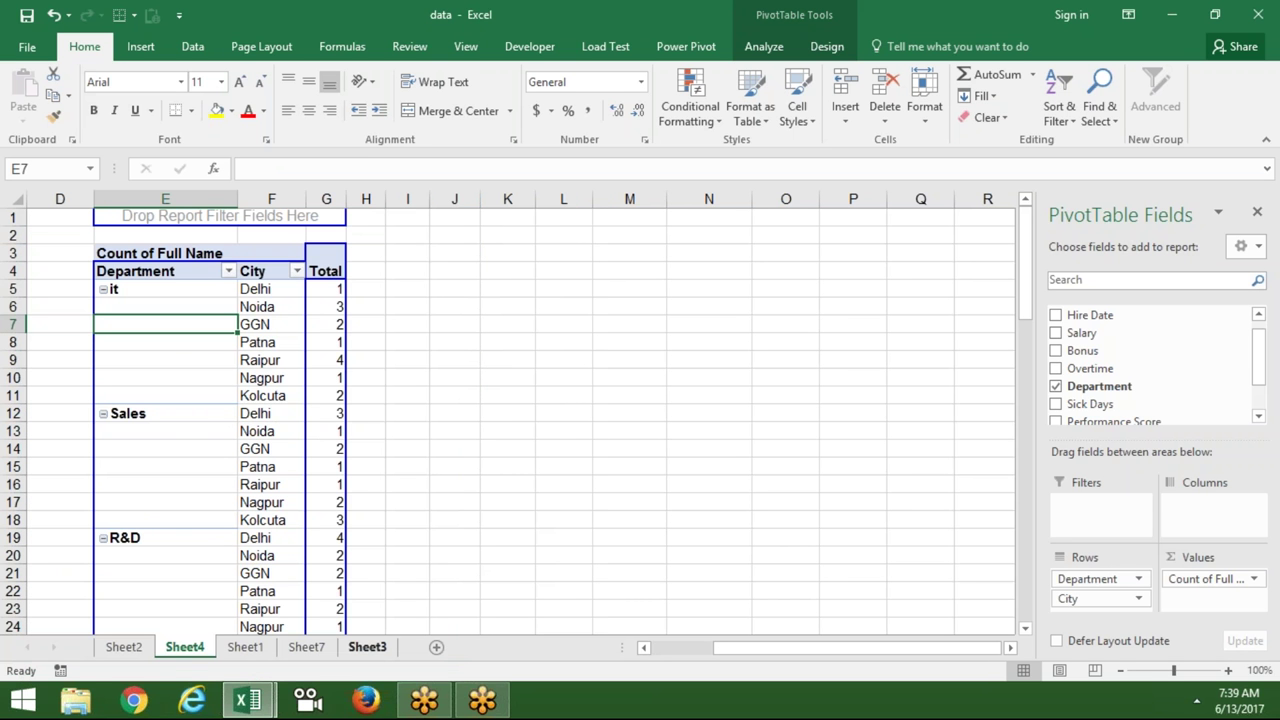
Step: Look over the pivot table's Report Layout choices on the Design tab, leaving them unchanged
click(776, 47)
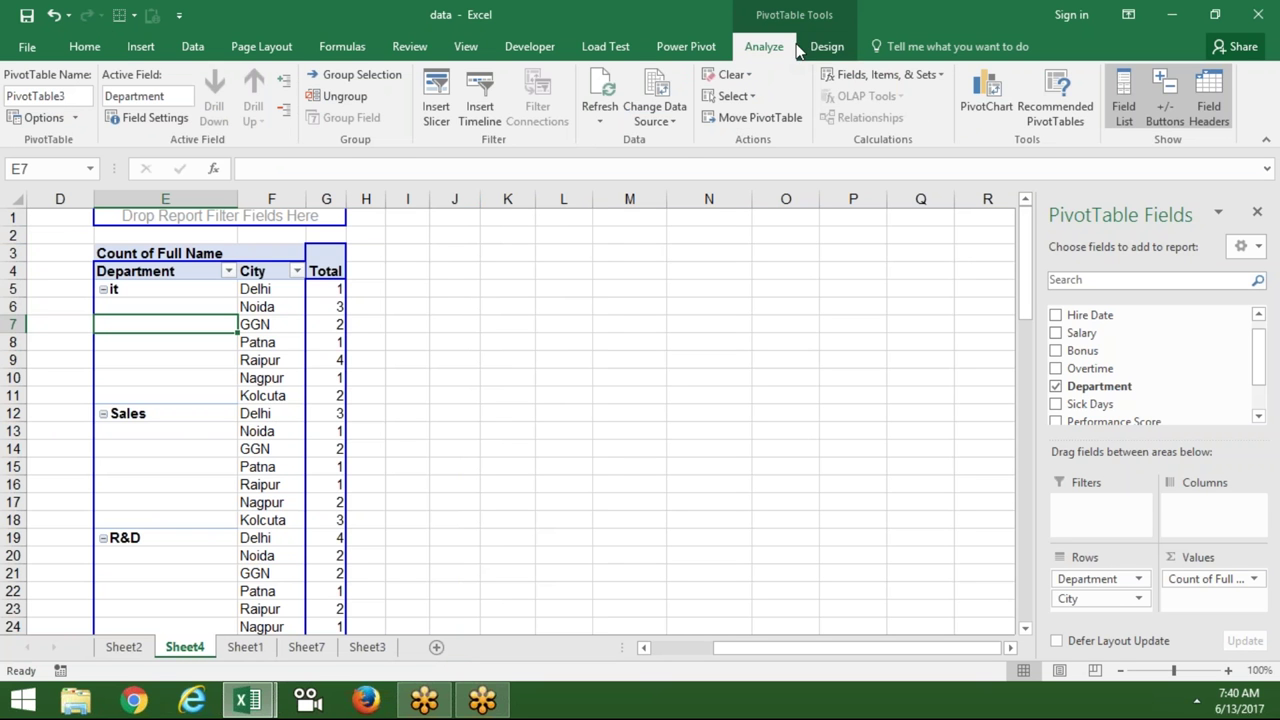
click(824, 47)
click(135, 110)
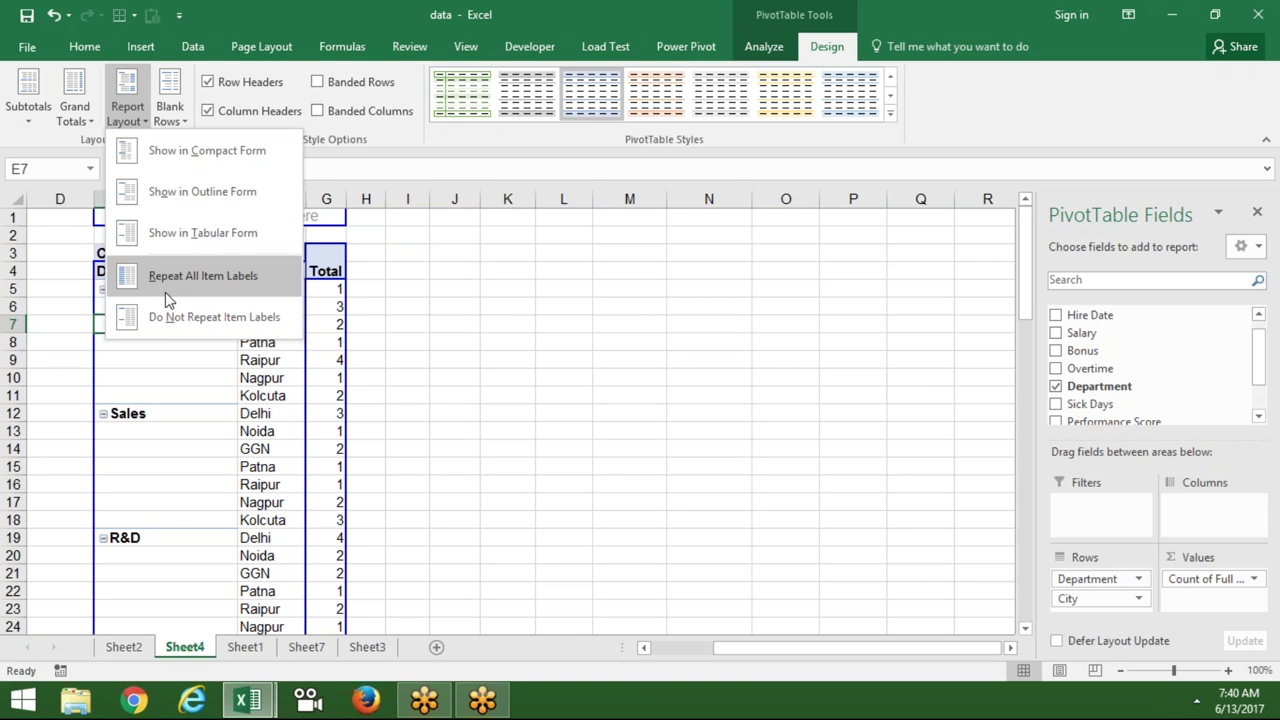
click(169, 375)
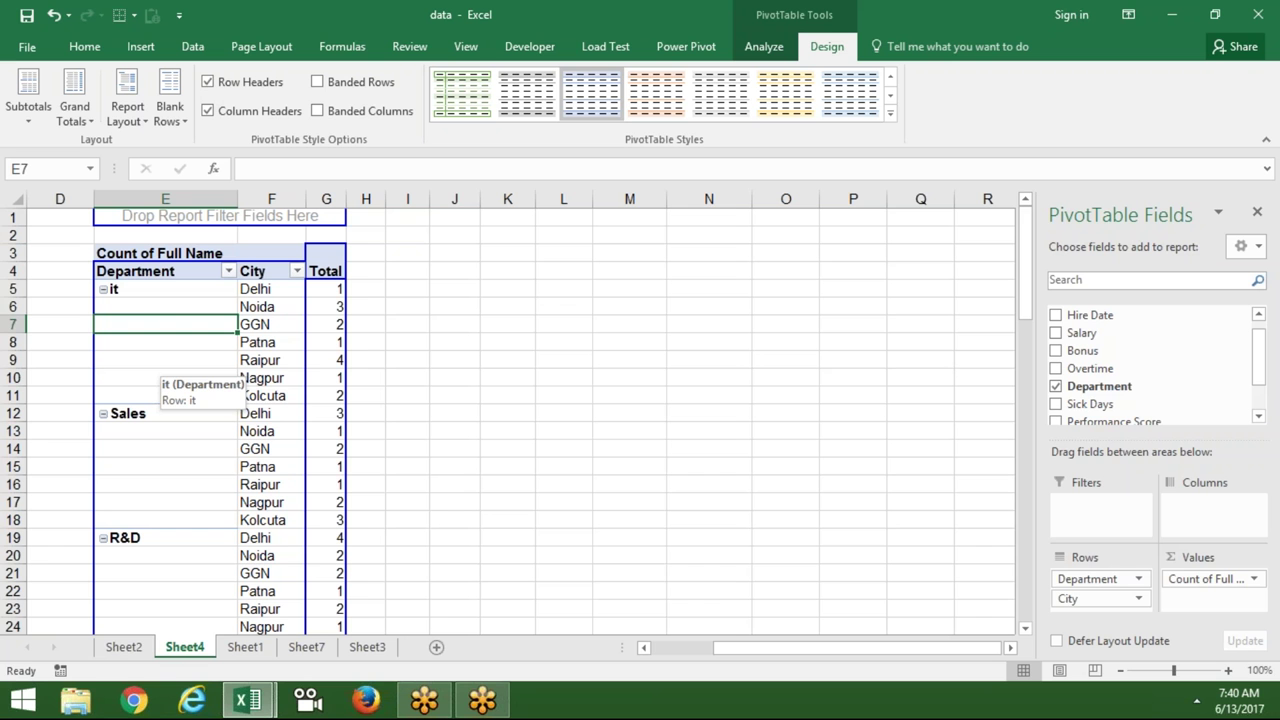
Step: Select the it department block and set the report layout to Repeat All Item Labels
click(161, 292)
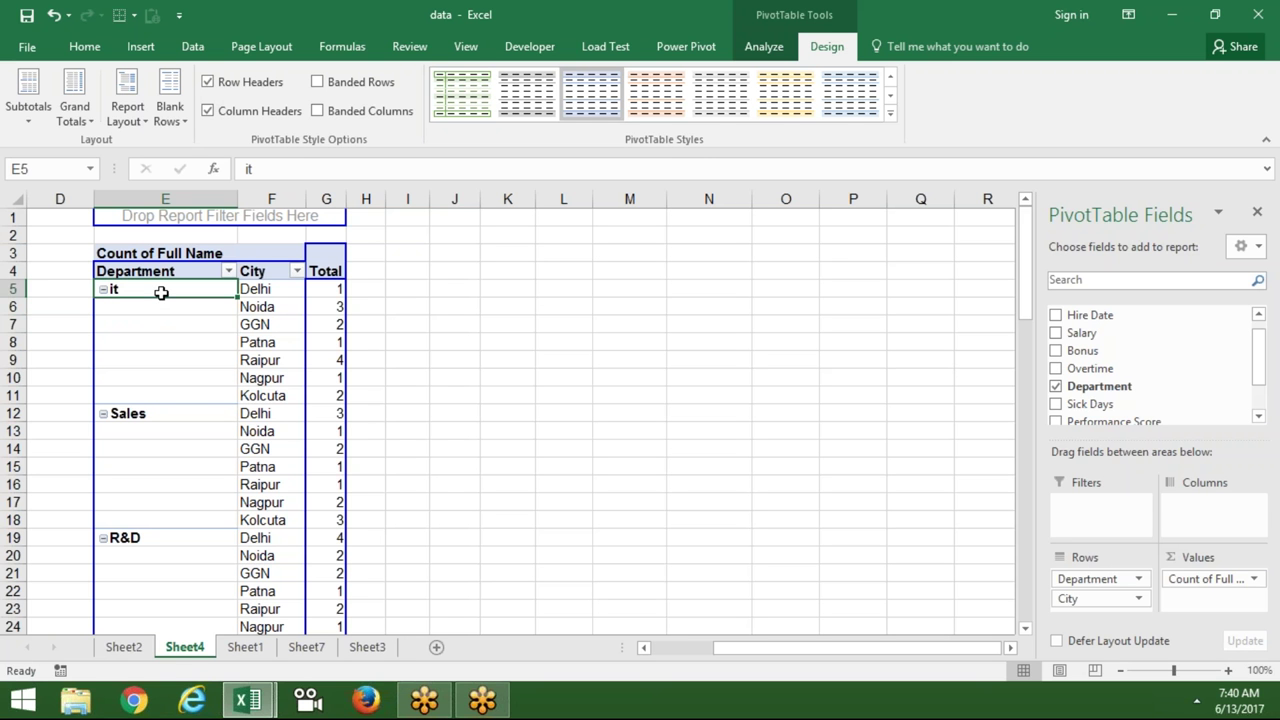
drag(161, 292, 172, 392)
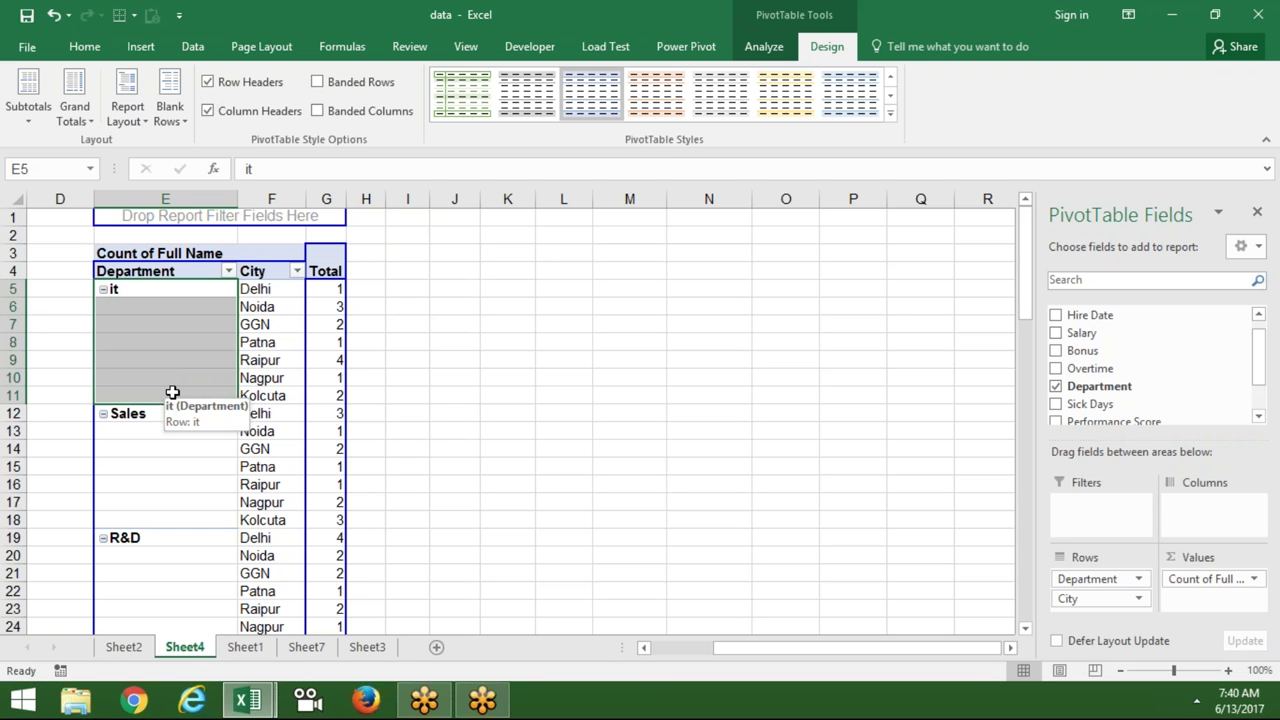
click(159, 342)
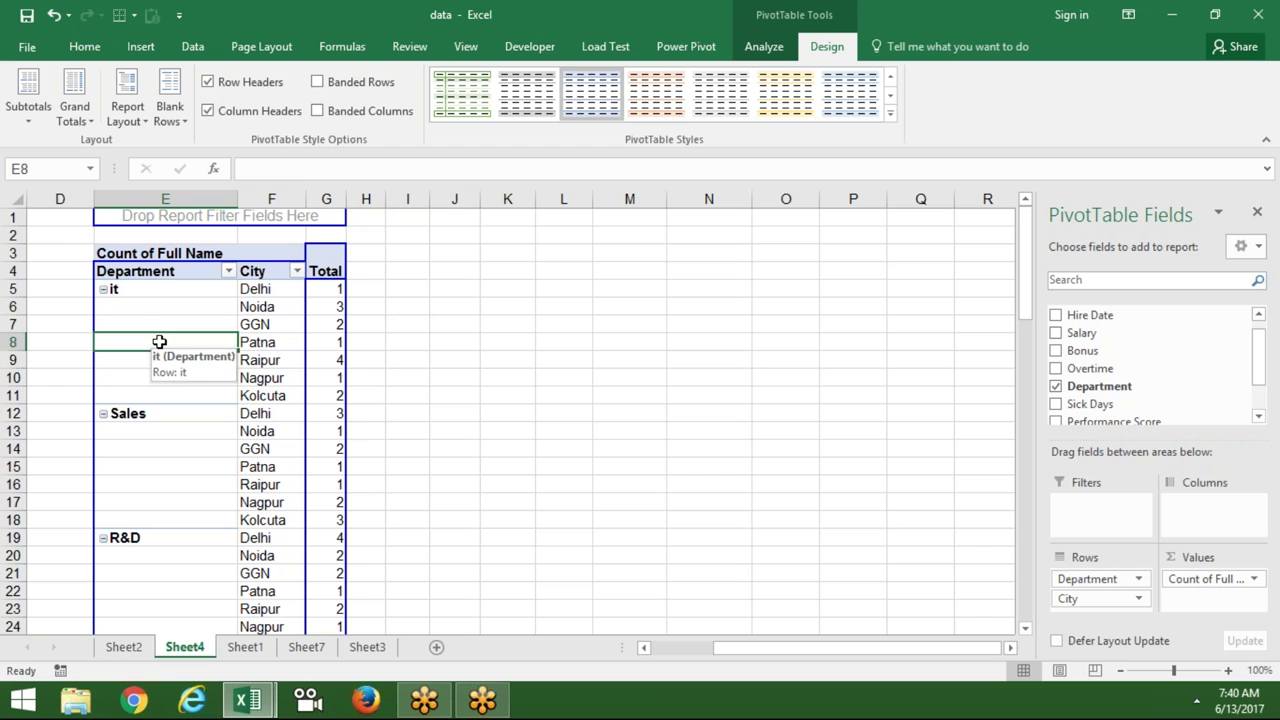
click(136, 117)
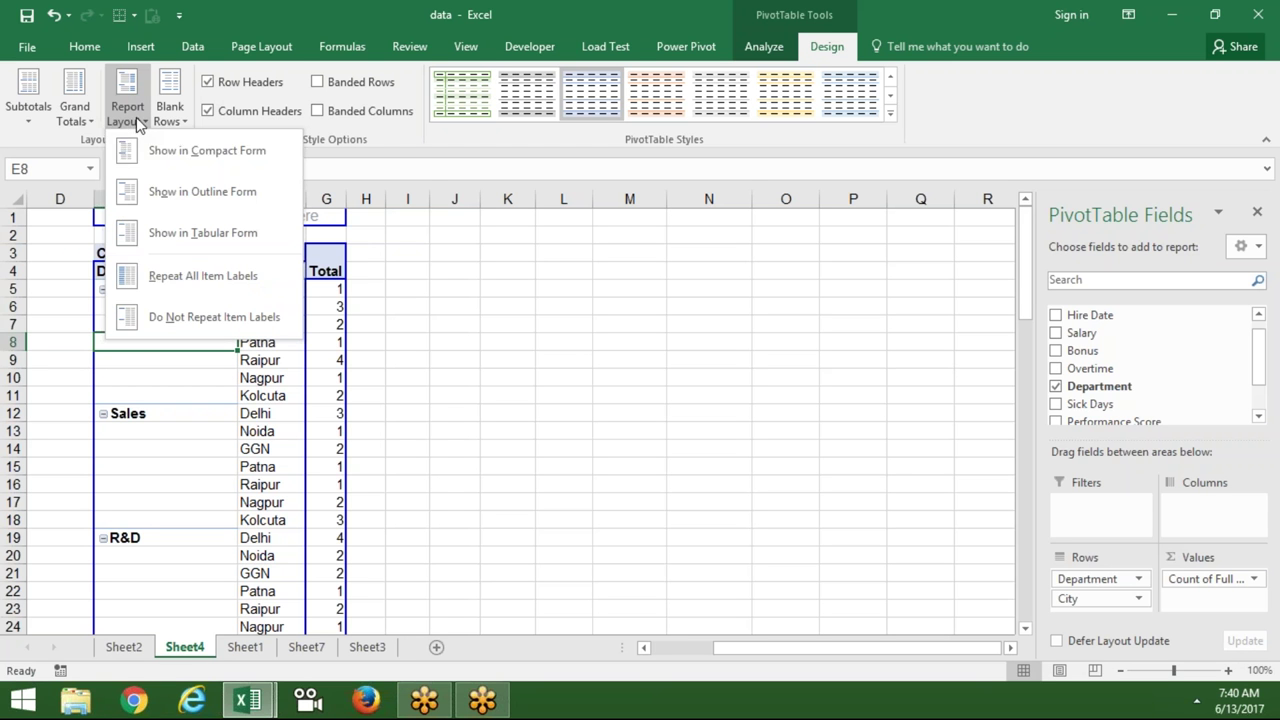
click(161, 277)
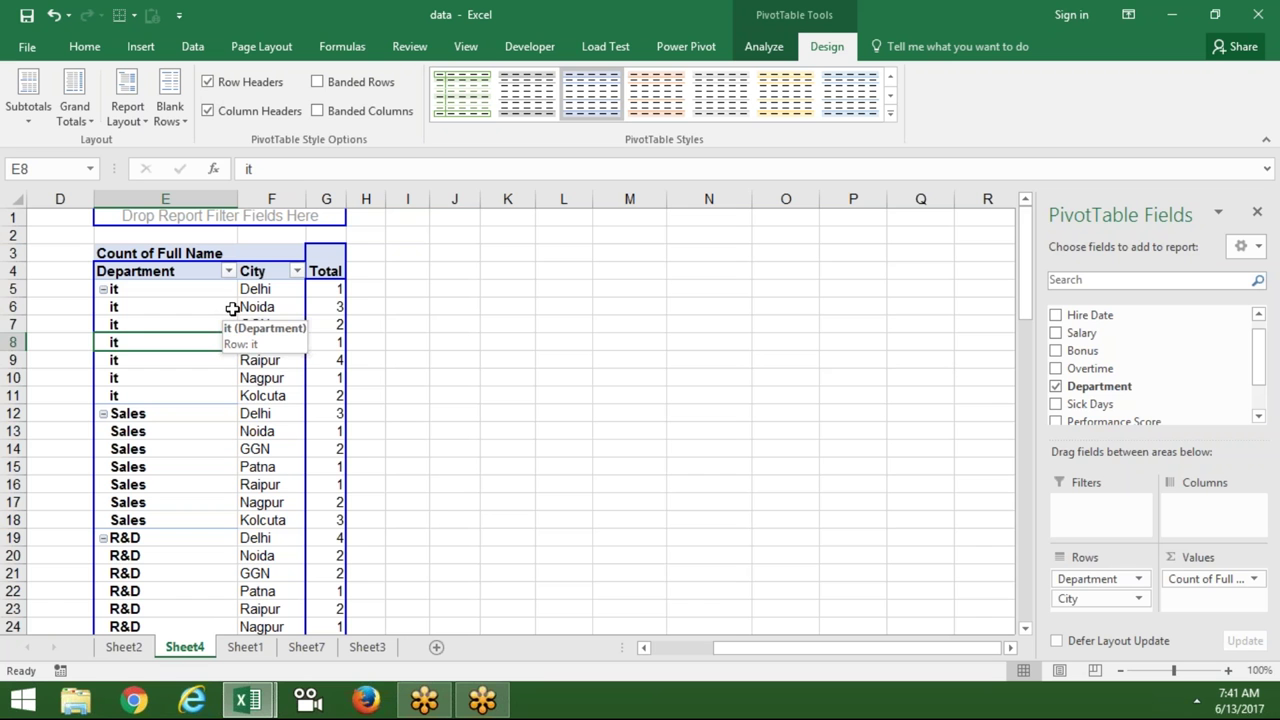
Step: Insert a blank line after each department item and step through the rows to check the gaps
click(250, 360)
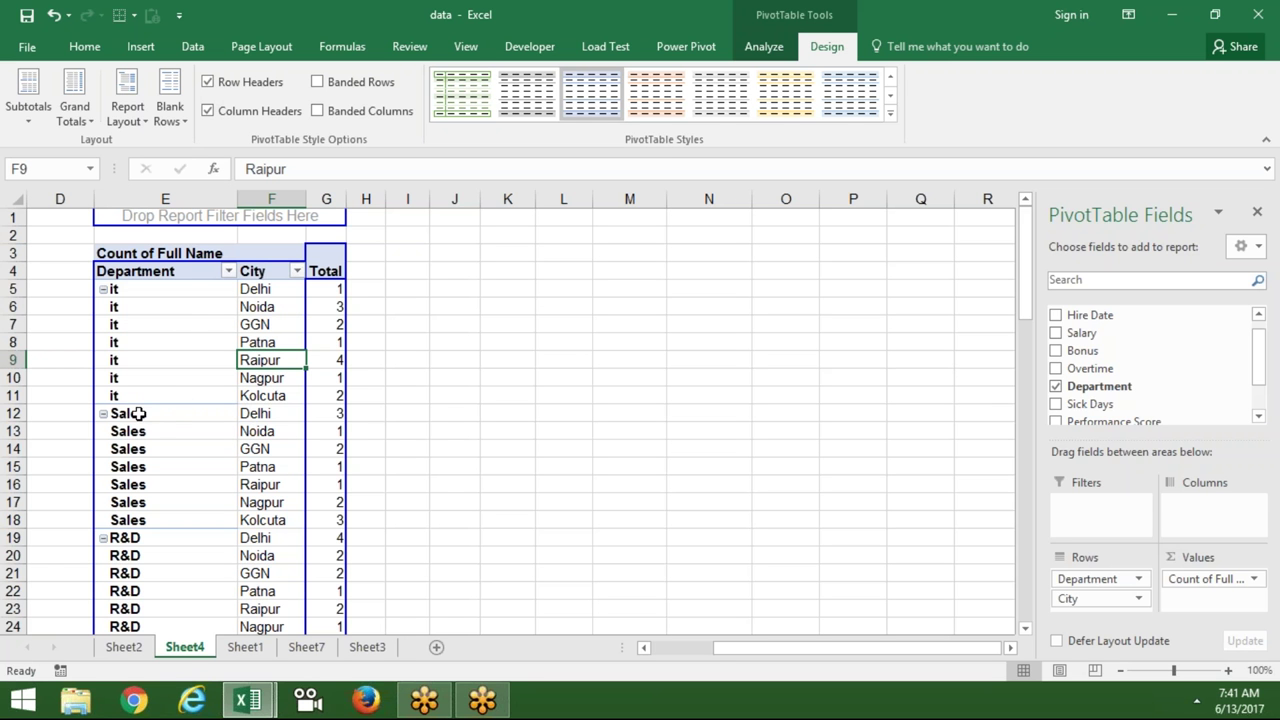
click(172, 112)
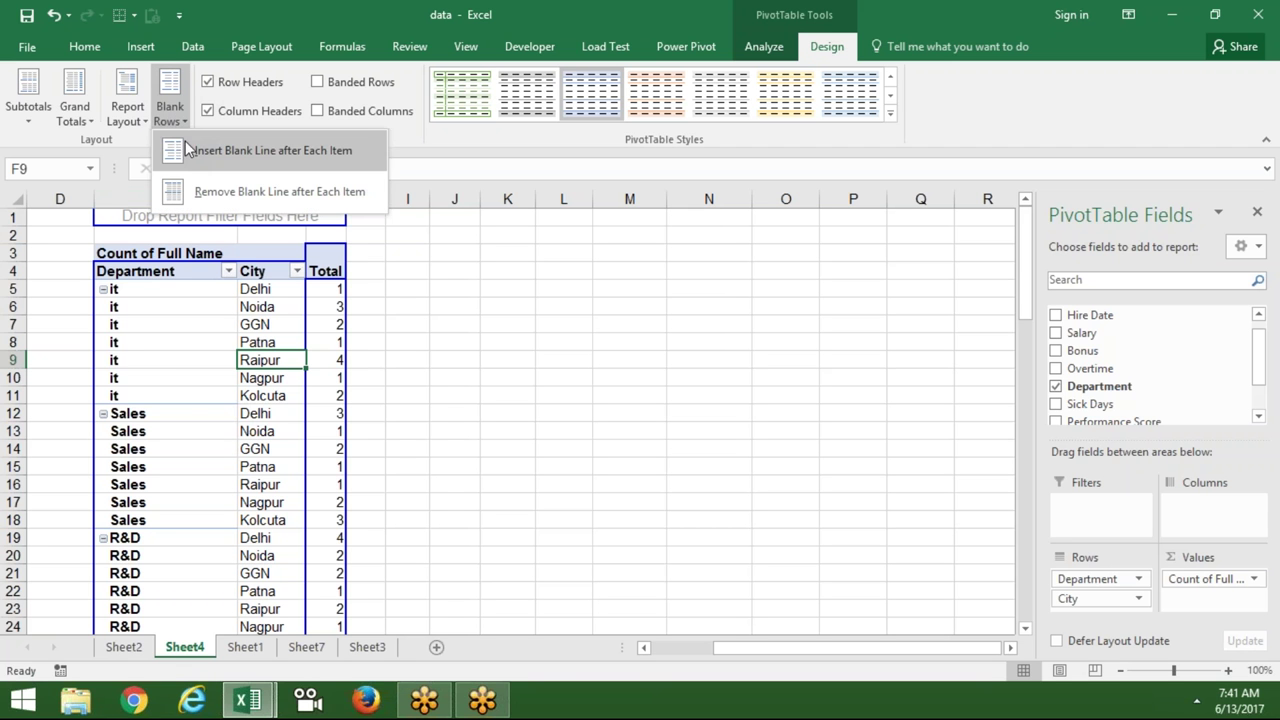
click(189, 151)
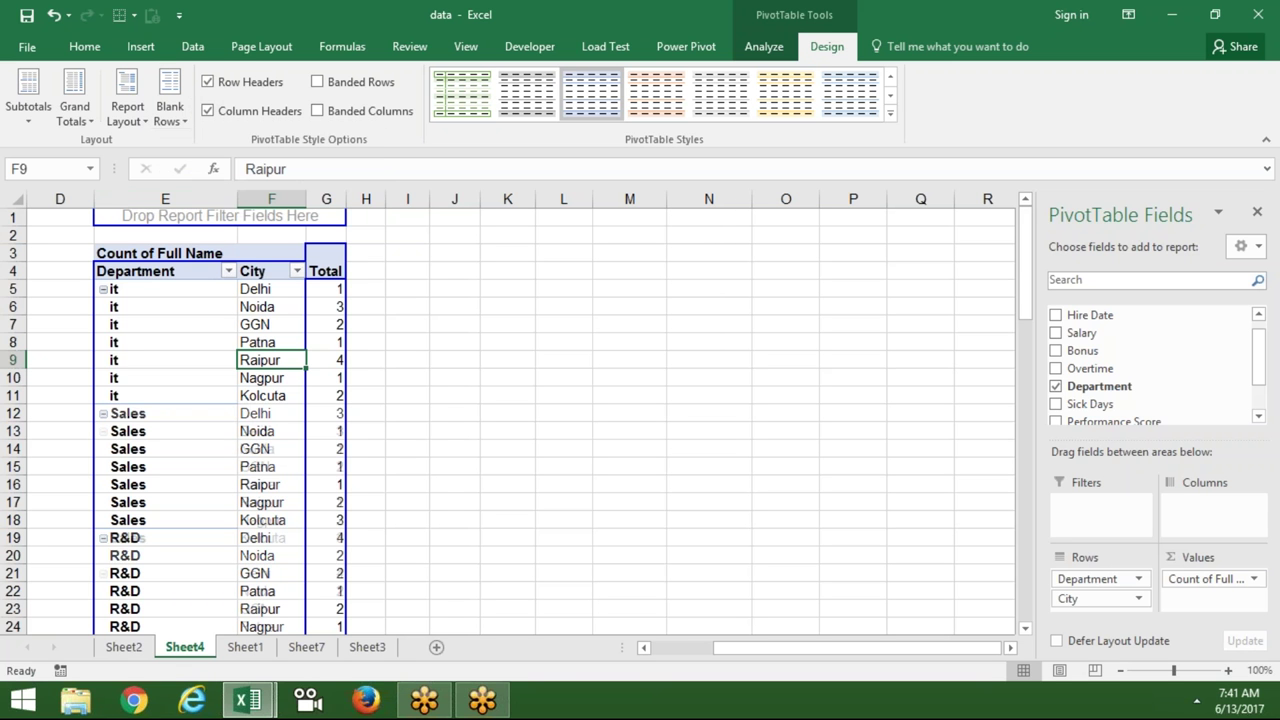
click(154, 413)
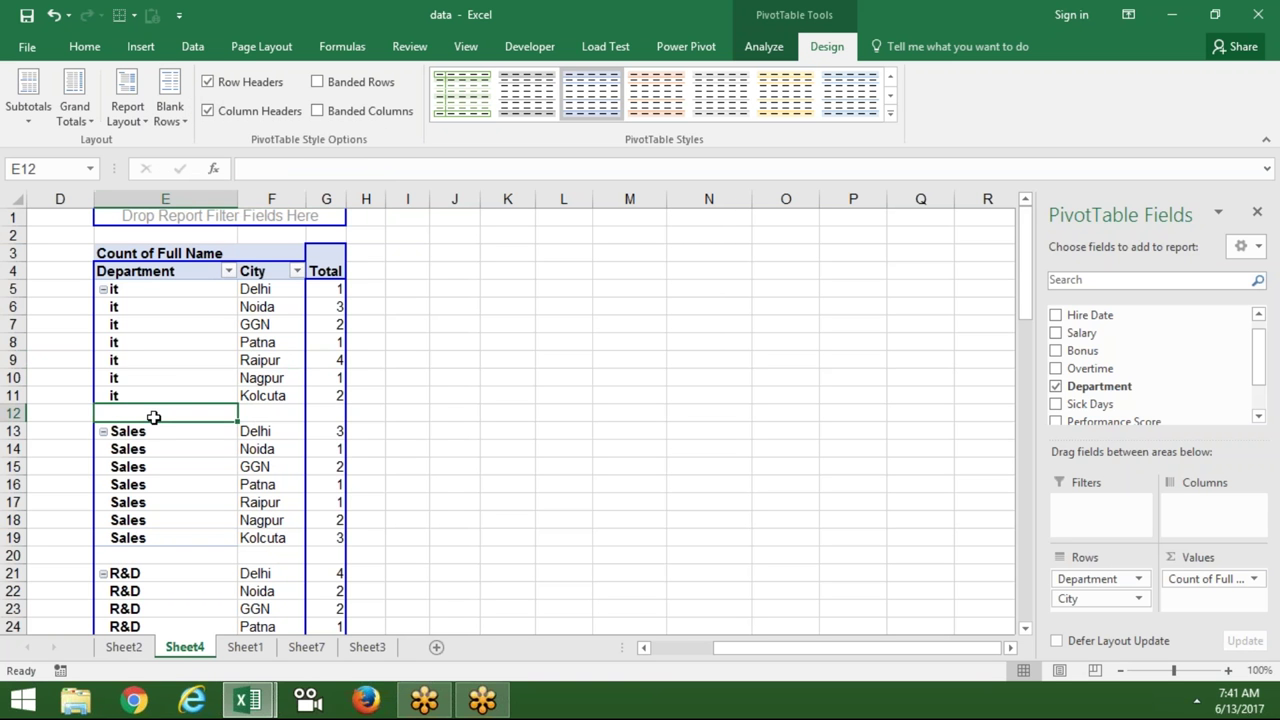
key(Down)
key(Down)
key(Down)
key(Down)
key(Down)
key(Down)
key(Down)
key(Down)
key(Down)
key(Down)
key(Down)
key(Down)
key(Down)
key(Down)
key(Down)
key(Down)
key(Down)
key(Down)
key(Up)
key(Up)
key(Up)
key(Up)
key(Up)
key(Up)
key(Up)
key(Up)
key(Up)
key(Up)
key(Up)
key(Down)
key(Down)
key(Down)
key(Down)
key(Down)
key(Down)
key(Down)
key(Down)
key(Down)
key(Down)
key(Down)
key(Down)
key(Down)
key(Down)
key(Down)
key(Down)
key(Down)
key(Down)
key(Down)
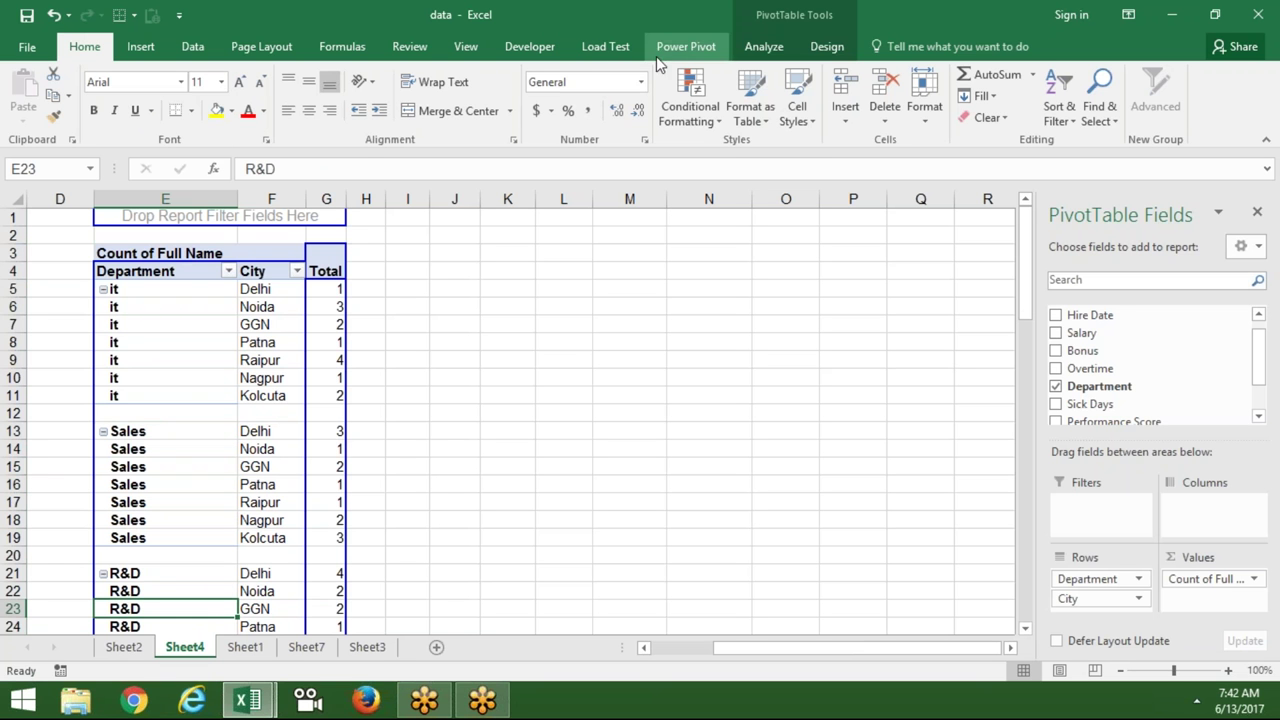
Step: Remove the blank line after each department item in the pivot table
click(763, 46)
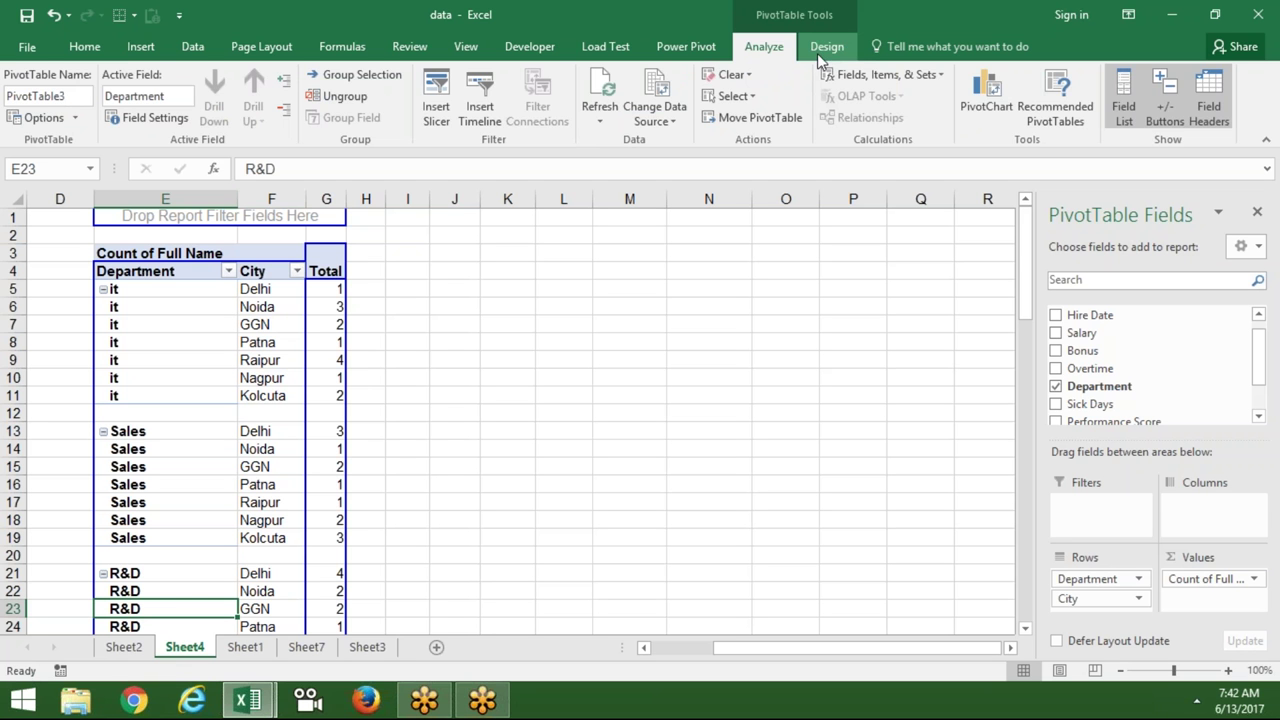
click(817, 53)
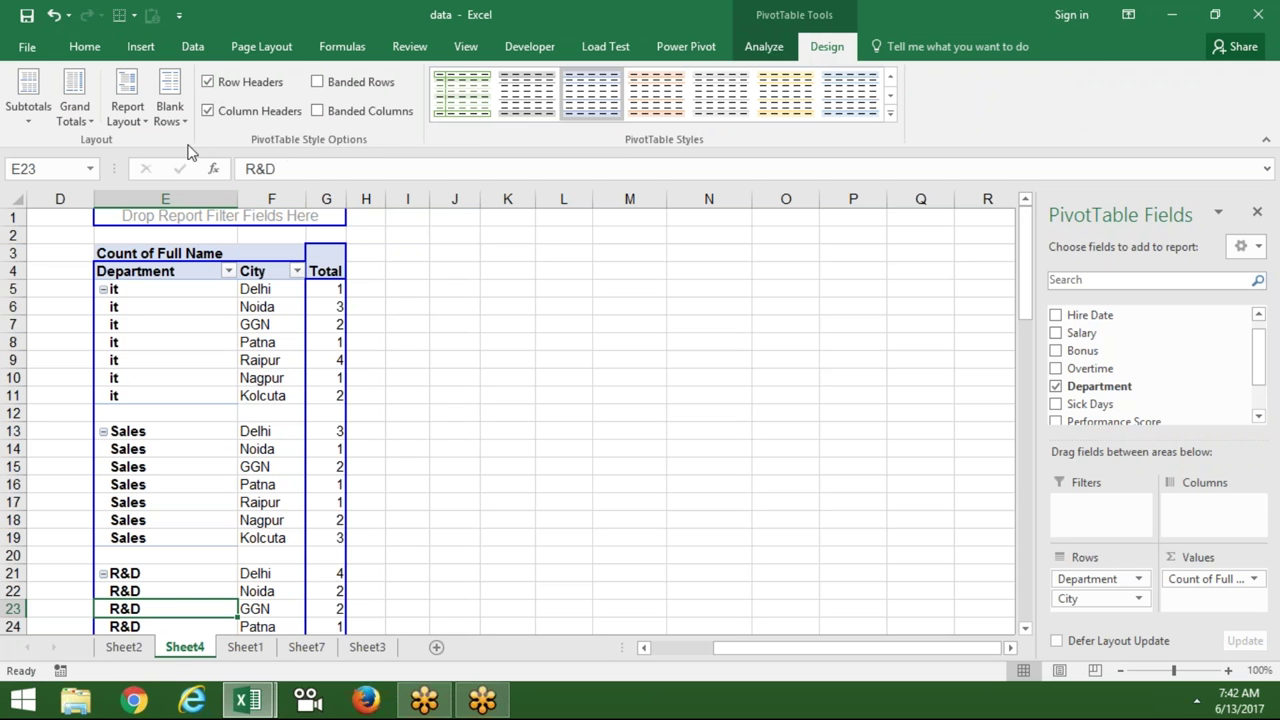
click(172, 112)
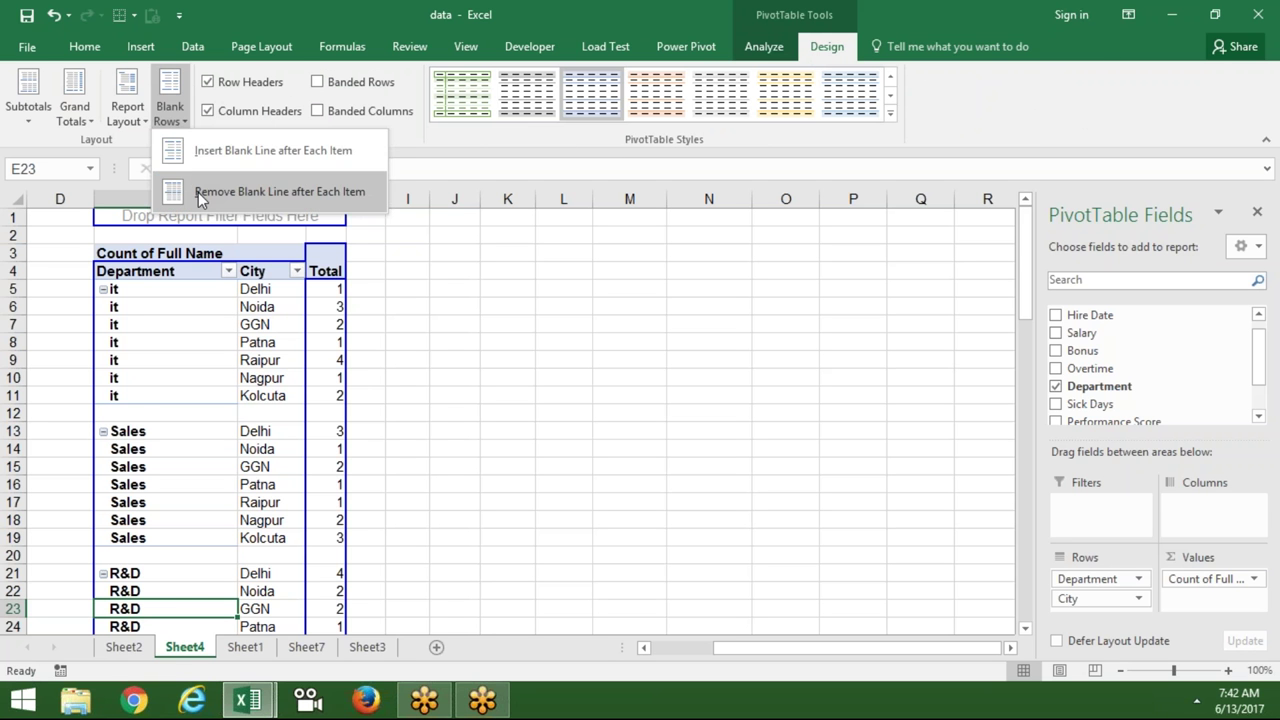
click(198, 192)
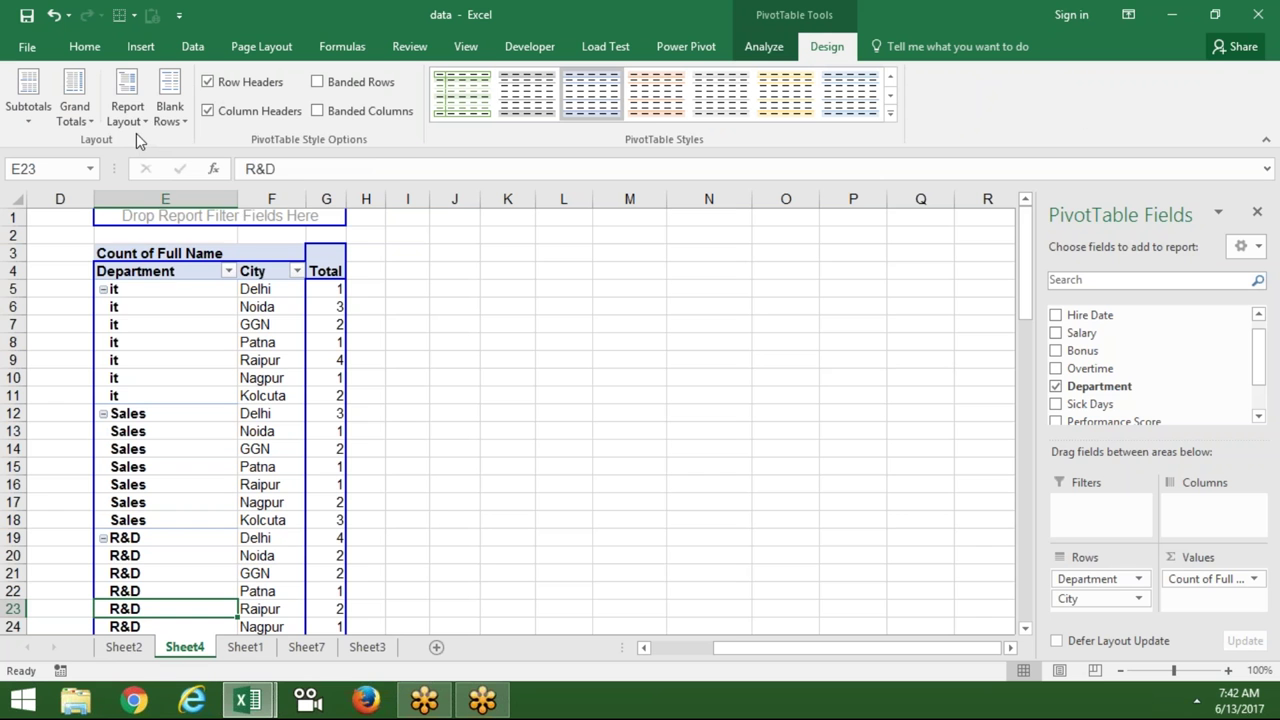
Step: Switch the layout to Do Not Repeat Item Labels and select the it cells E5:E11
click(127, 108)
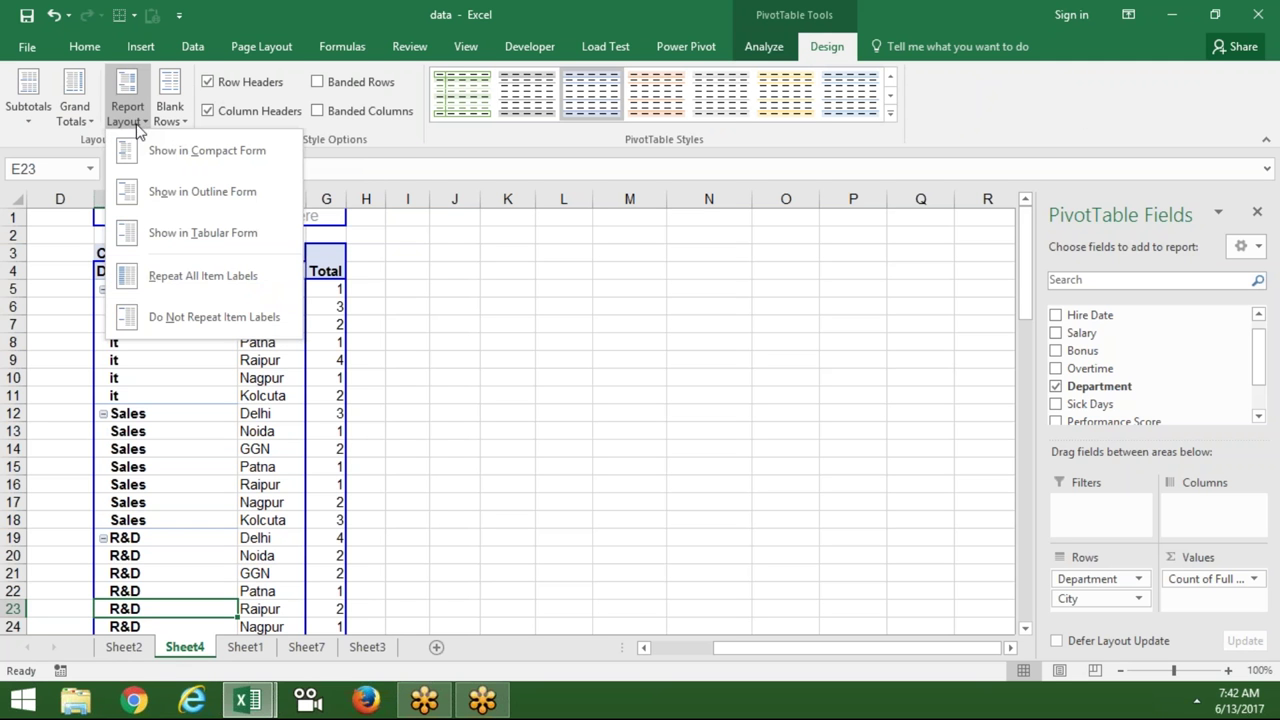
click(177, 308)
drag(176, 292, 177, 392)
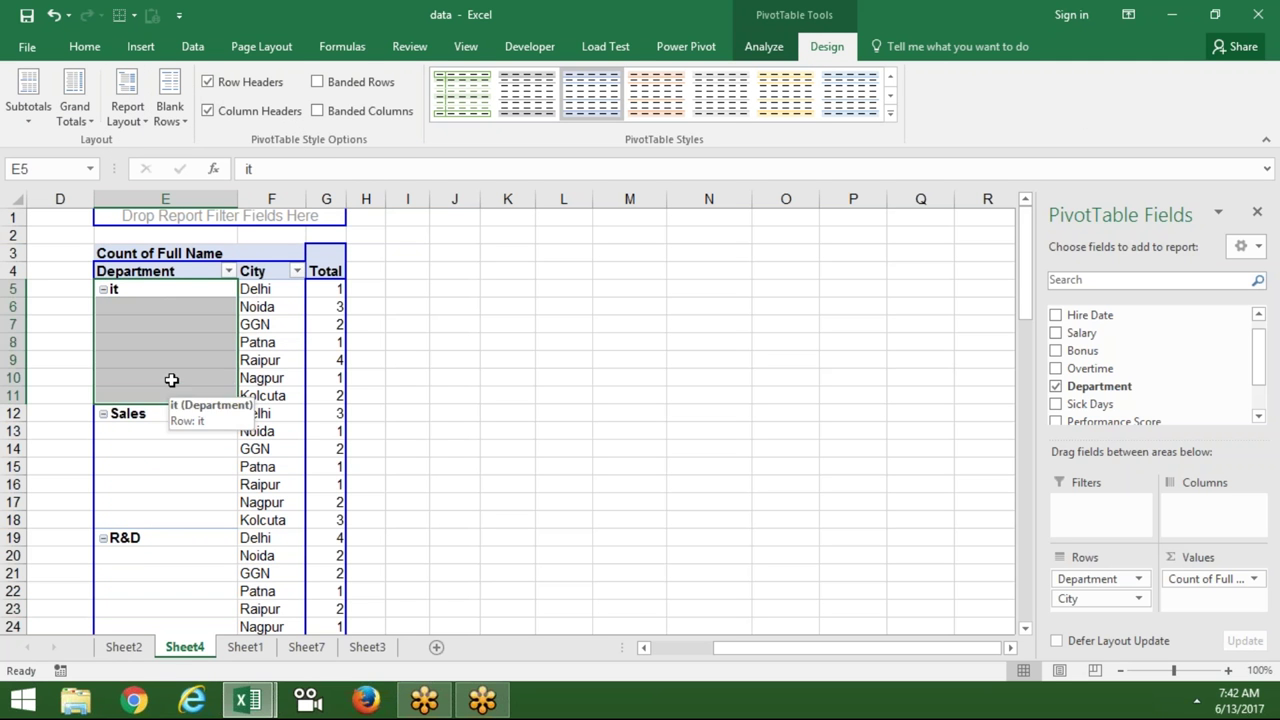
Step: Try Merge & Center on the it cells, dismiss the PivotTable error, and right-click the selection
click(82, 50)
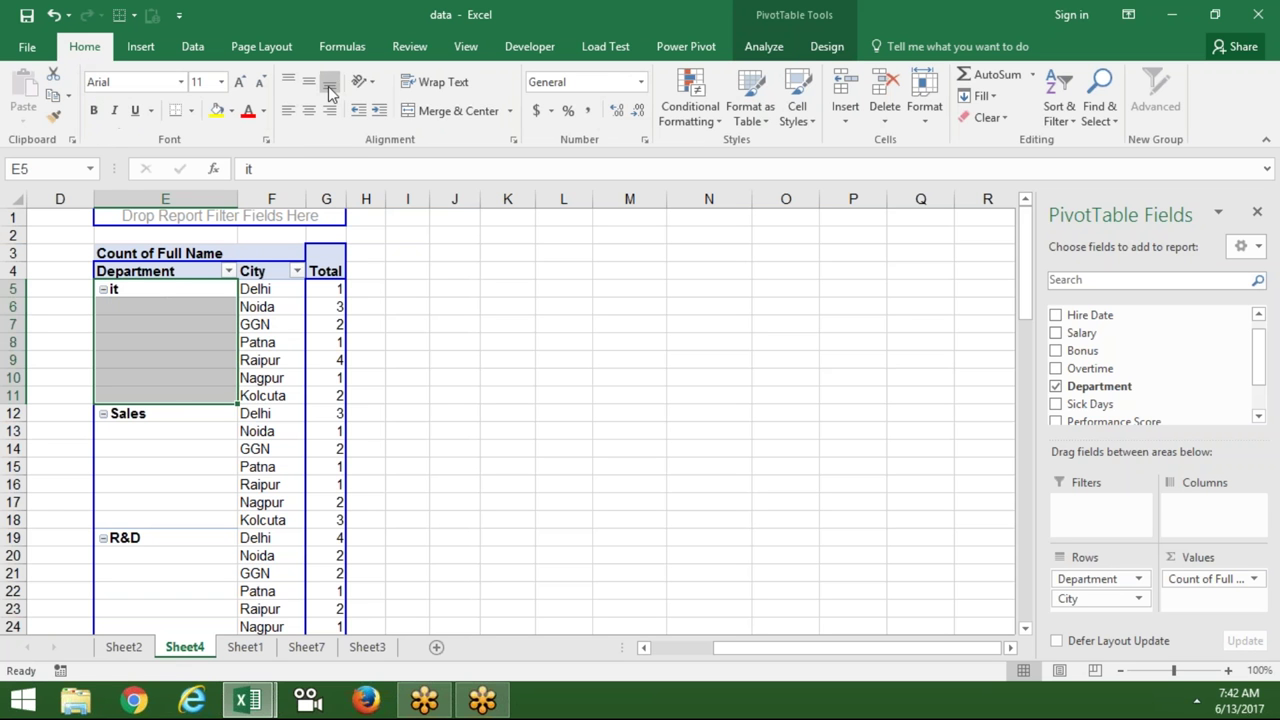
click(450, 110)
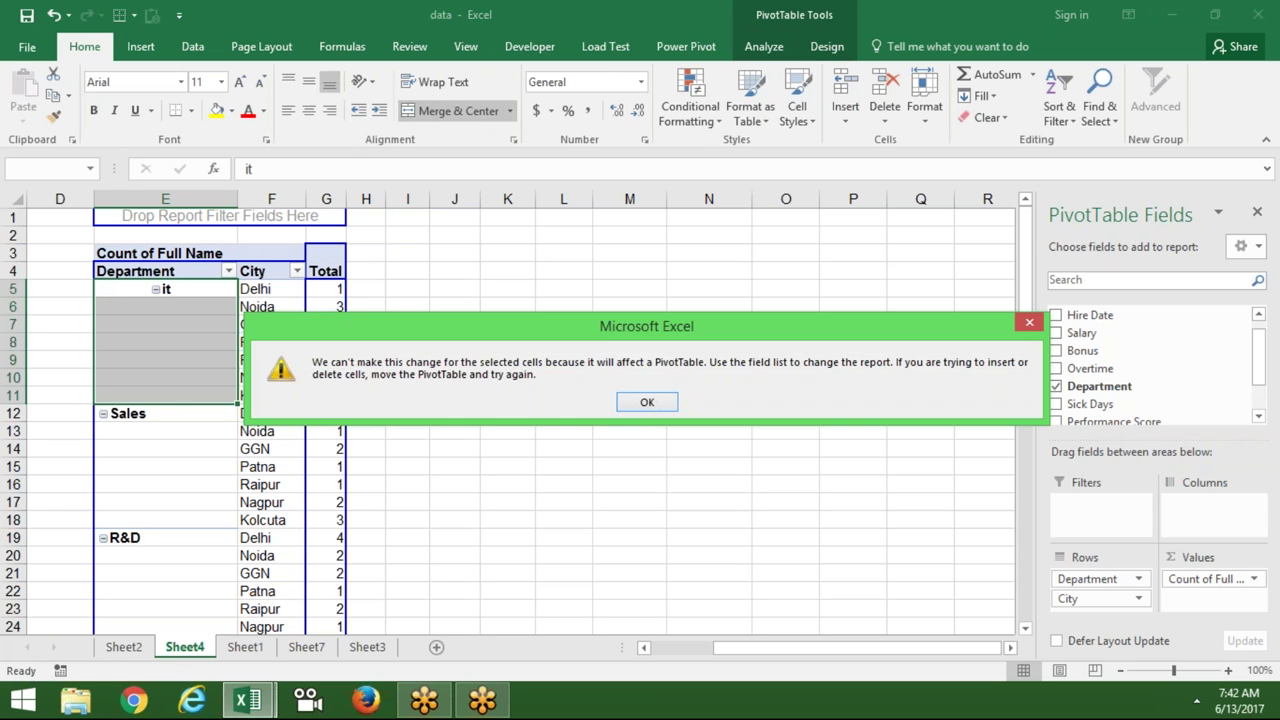
click(636, 401)
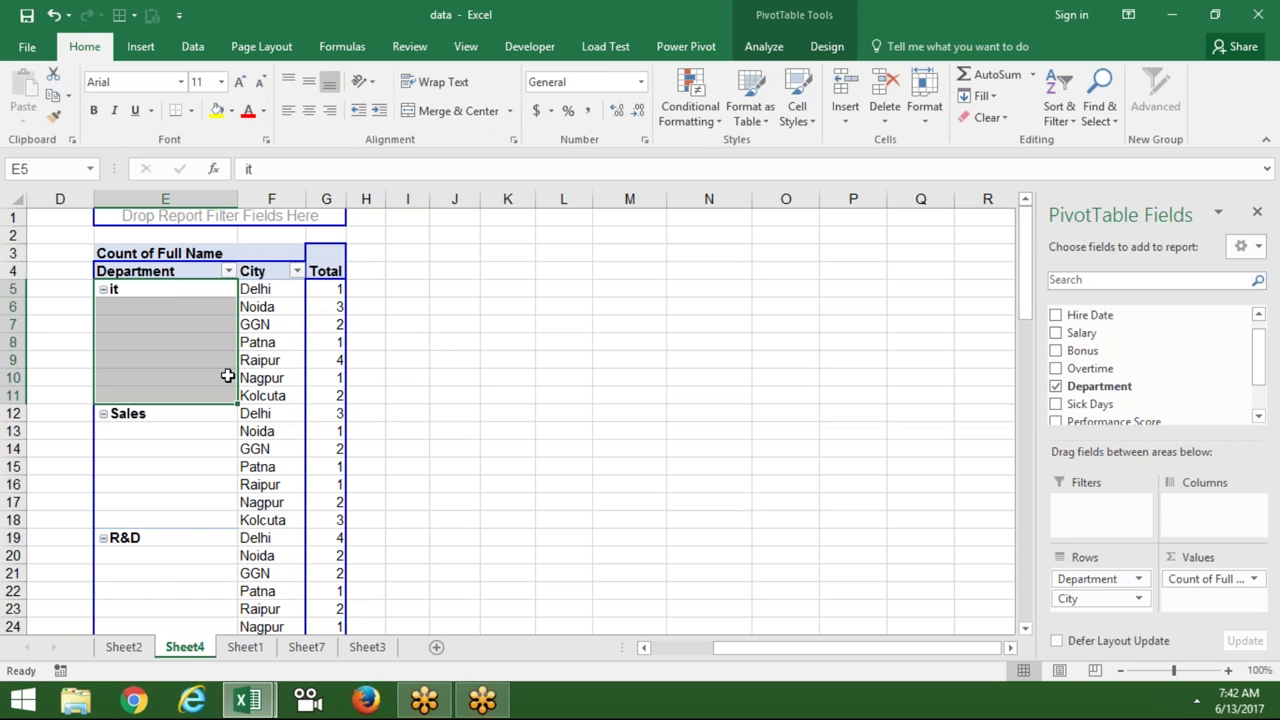
right_click(140, 324)
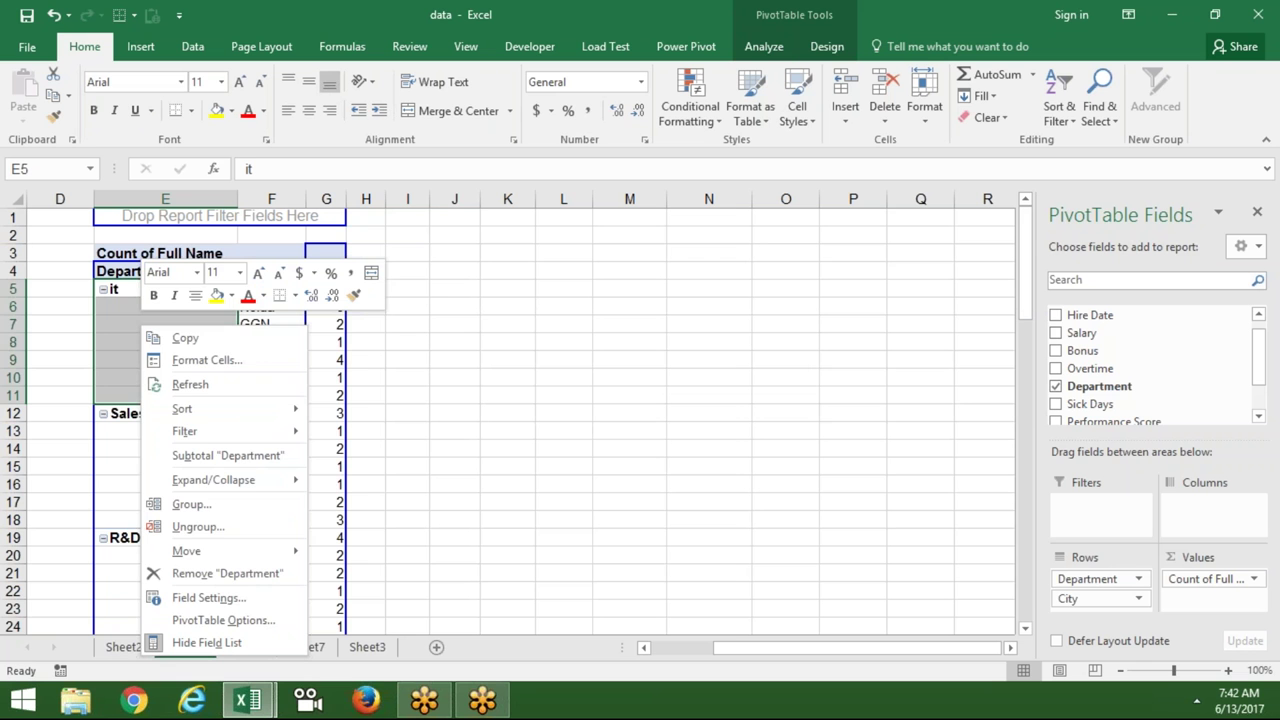
Step: Enable 'Merge and center cells with labels' in PivotTable Options, then step through the merged labels
click(205, 621)
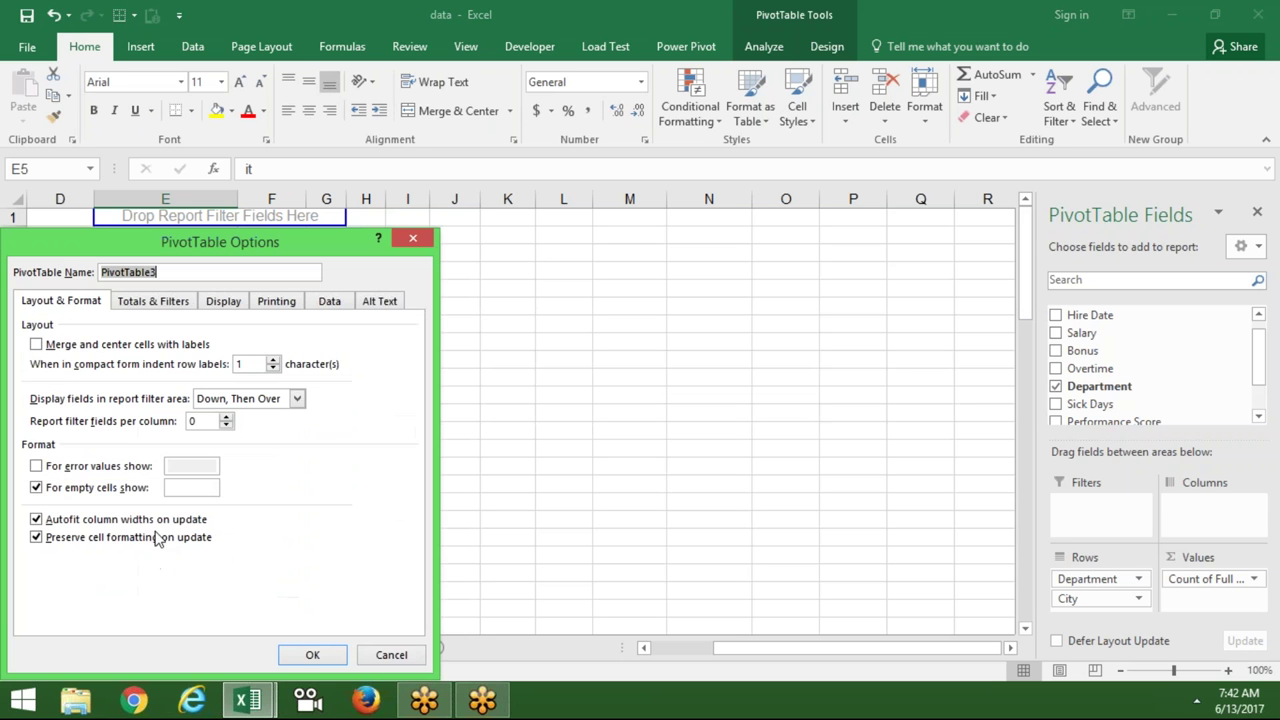
click(107, 346)
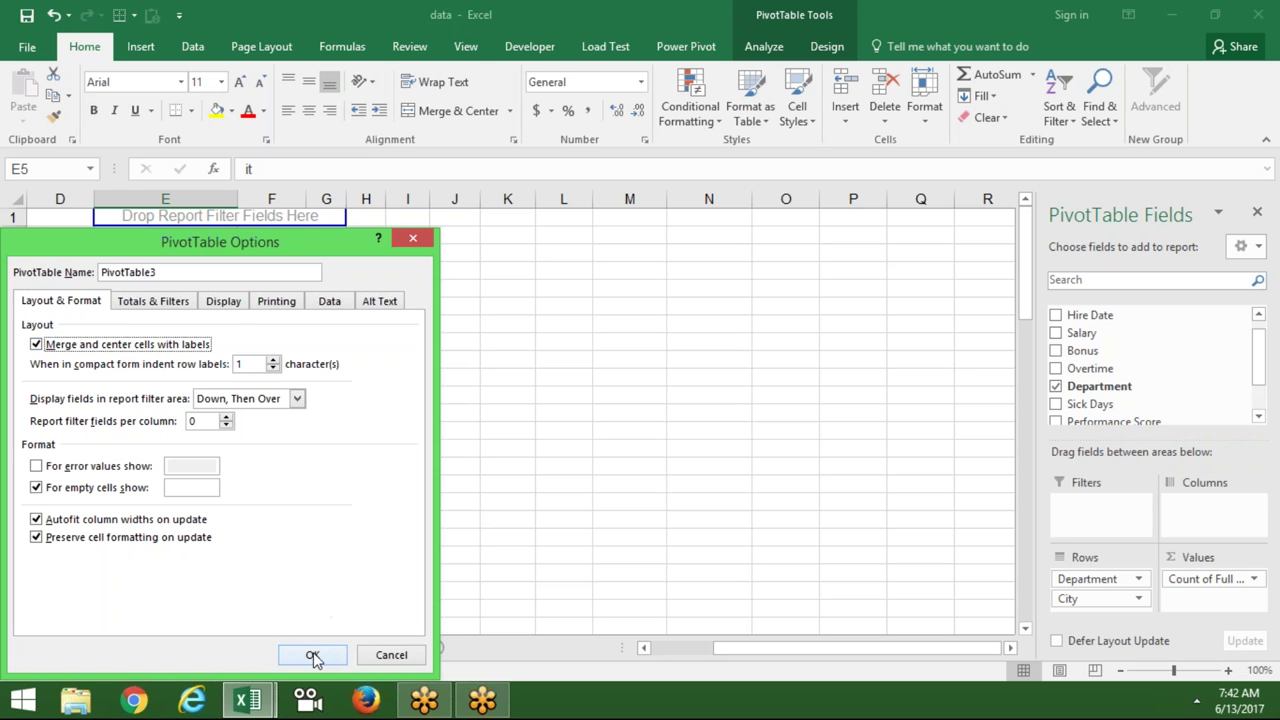
click(313, 655)
click(193, 475)
key(Down)
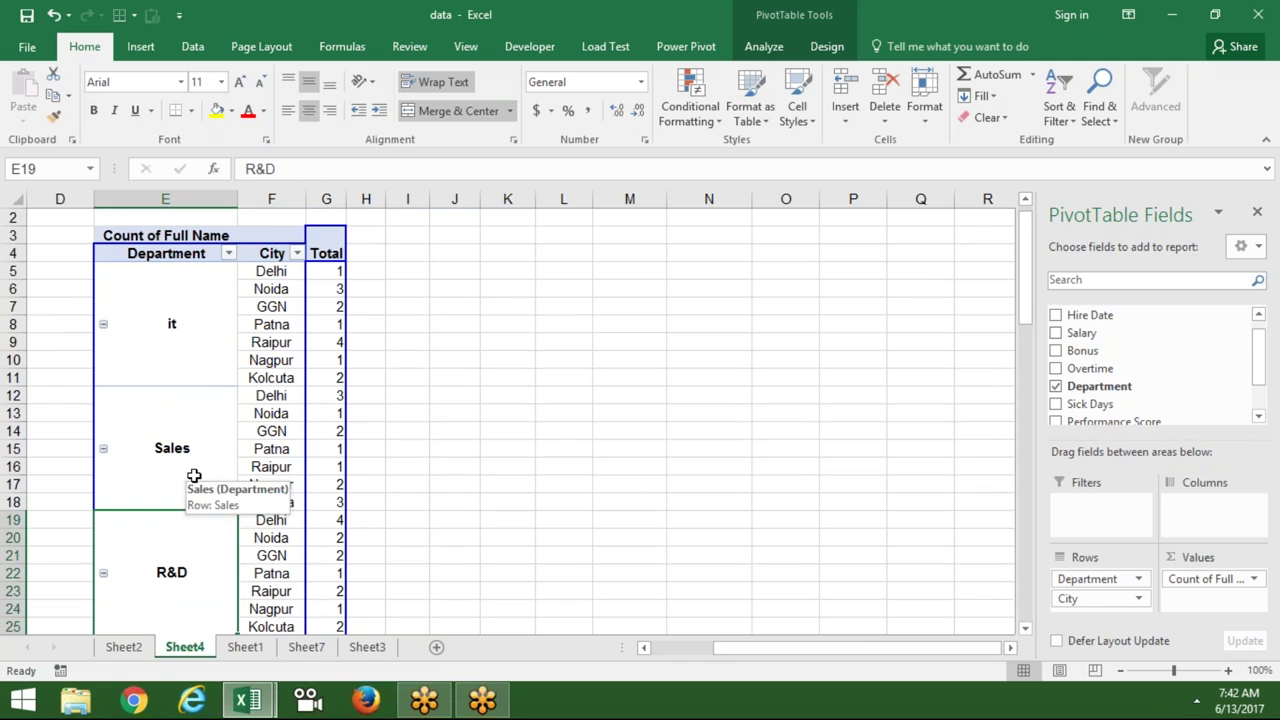
key(Down)
key(Down)
key(Down)
Step: Move through the pivot table to the Grand Total of 100, then minimise Excel with Win+D
key(Up)
key(Up)
key(Up)
key(ctrl+Up)
key(ctrl+Up)
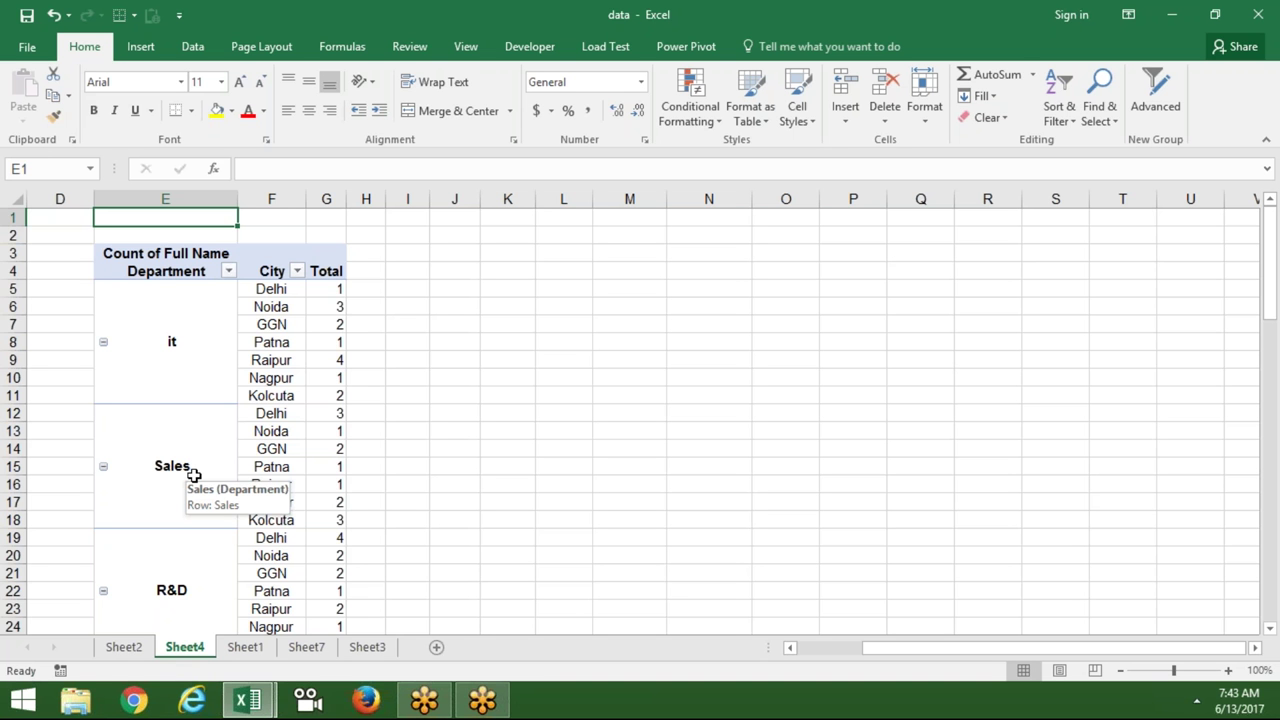
key(Down)
key(Down)
key(Down)
key(Down)
key(Down)
key(Down)
key(Down)
key(Down)
key(Down)
key(Up)
key(Up)
key(Up)
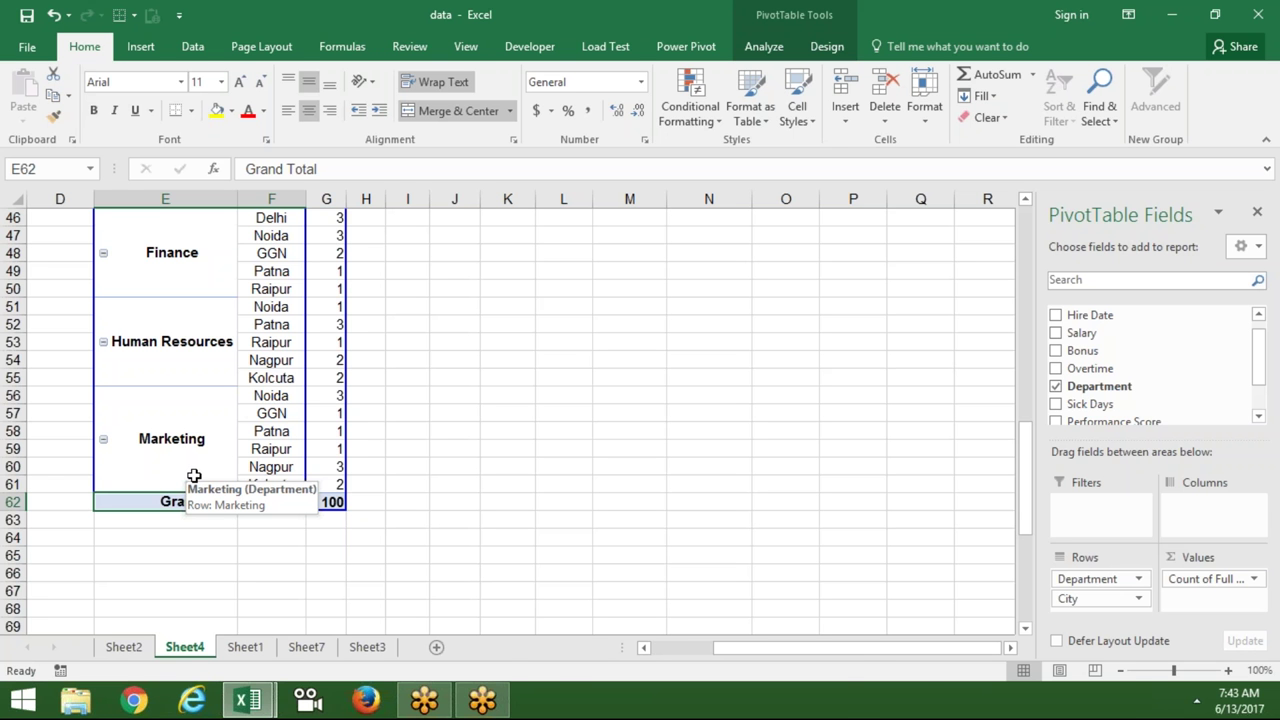
key(super+d)
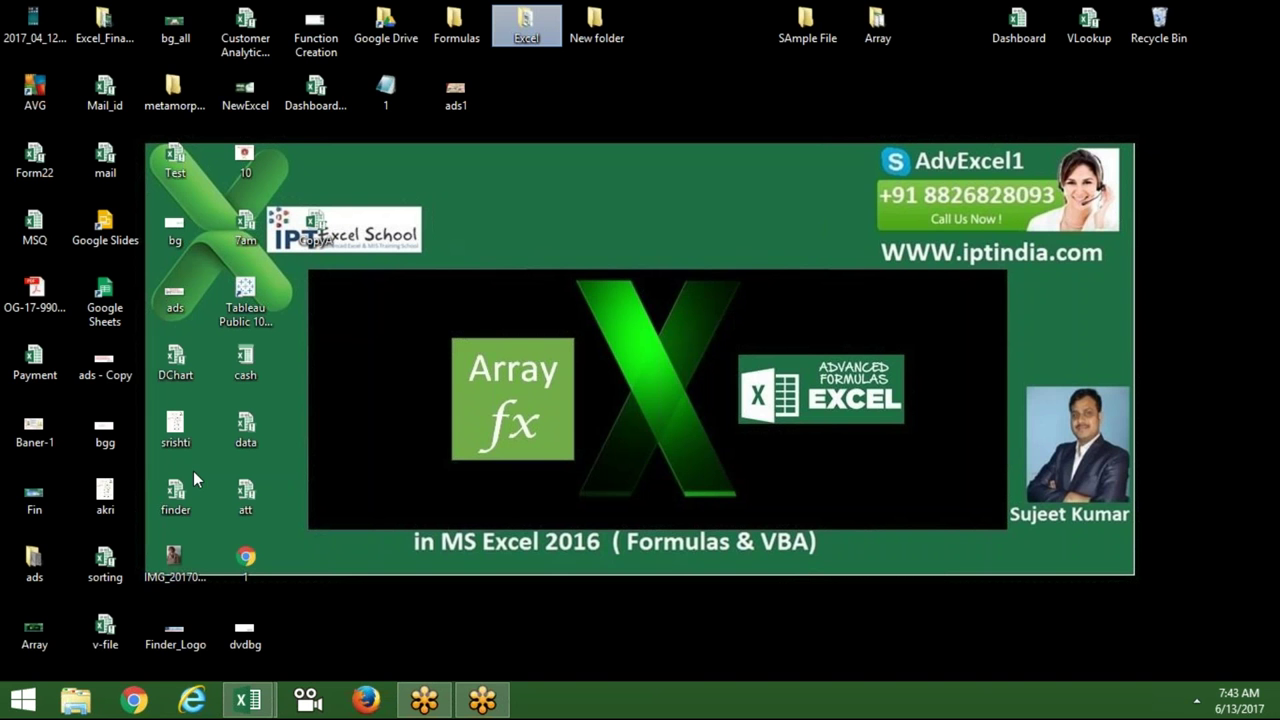
right_click(448, 421)
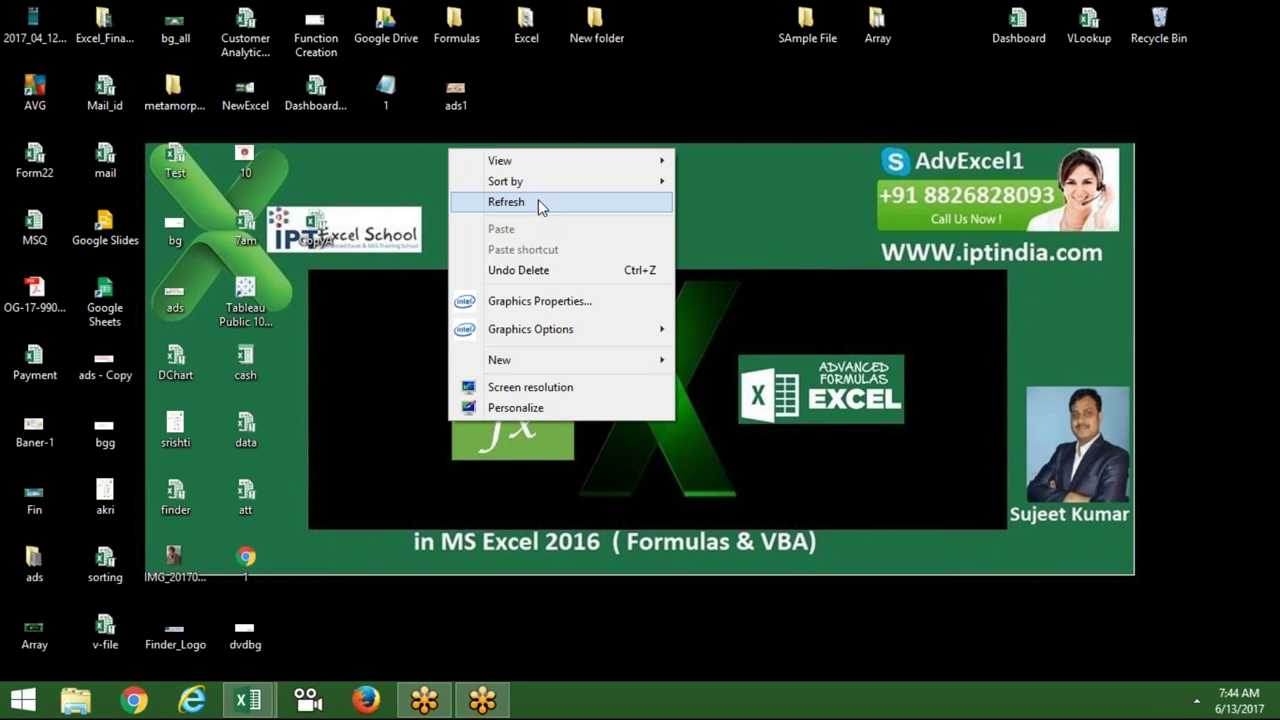
click(538, 200)
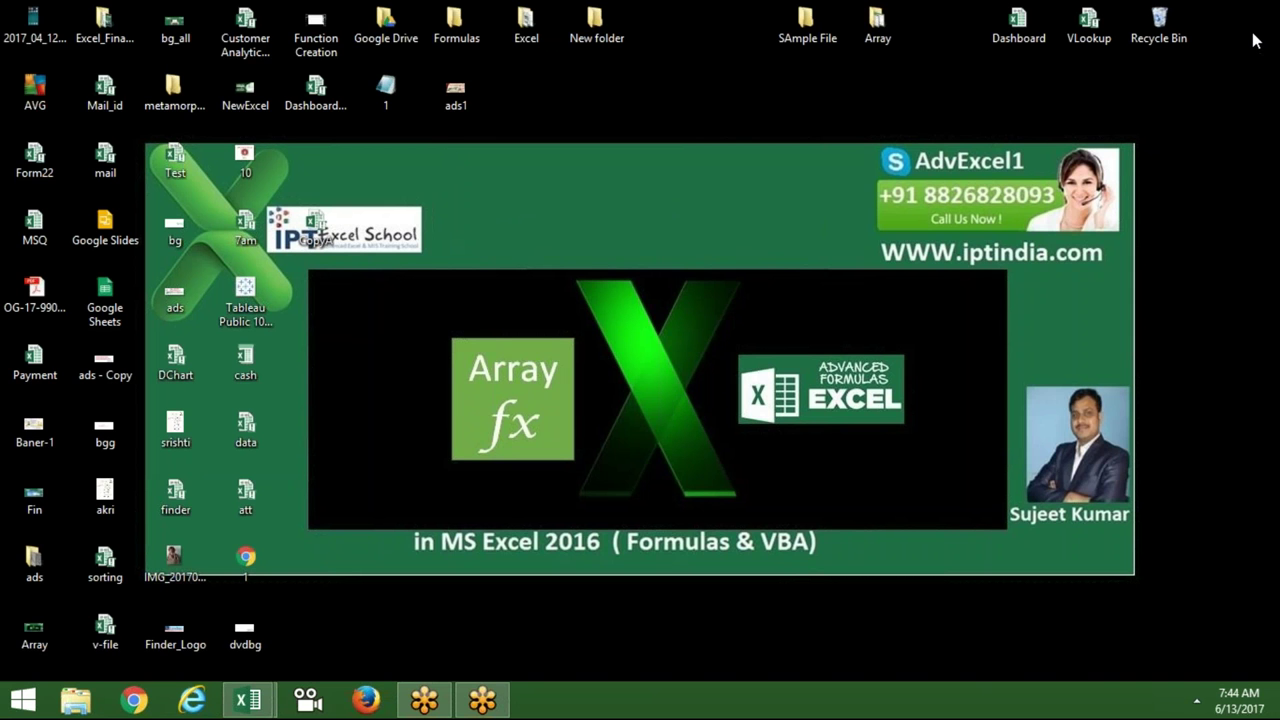